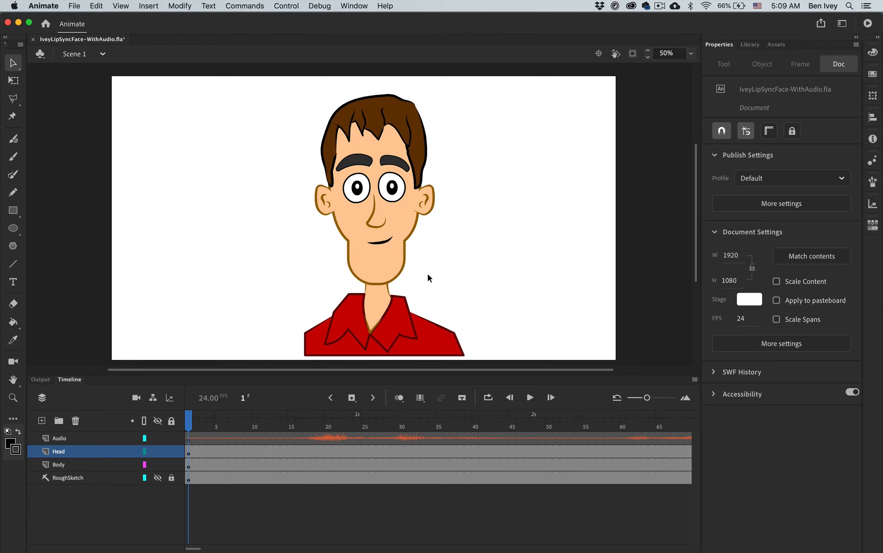
# - Open the head symbol for editing and view the Ee, Uh and D mouth keyframes on its timeline
pyautogui.click(377, 261)
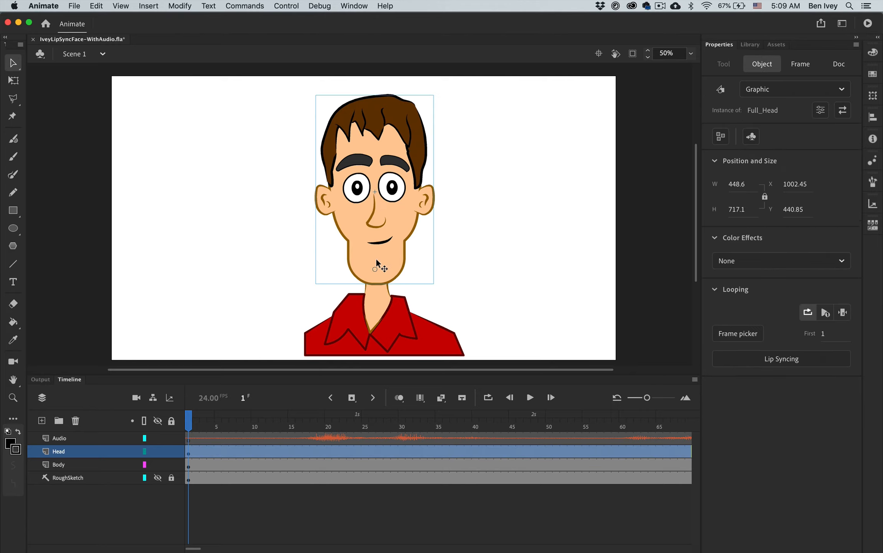
pyautogui.doubleClick(393, 225)
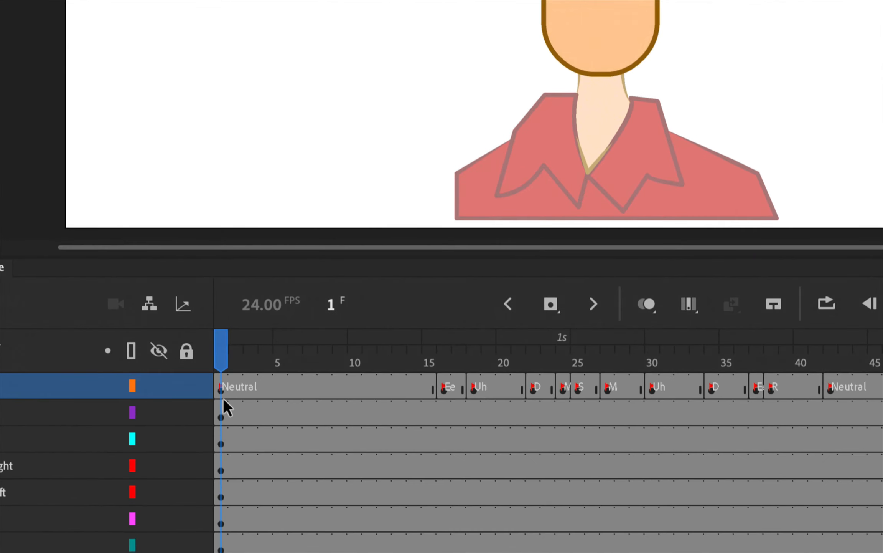
pyautogui.click(446, 384)
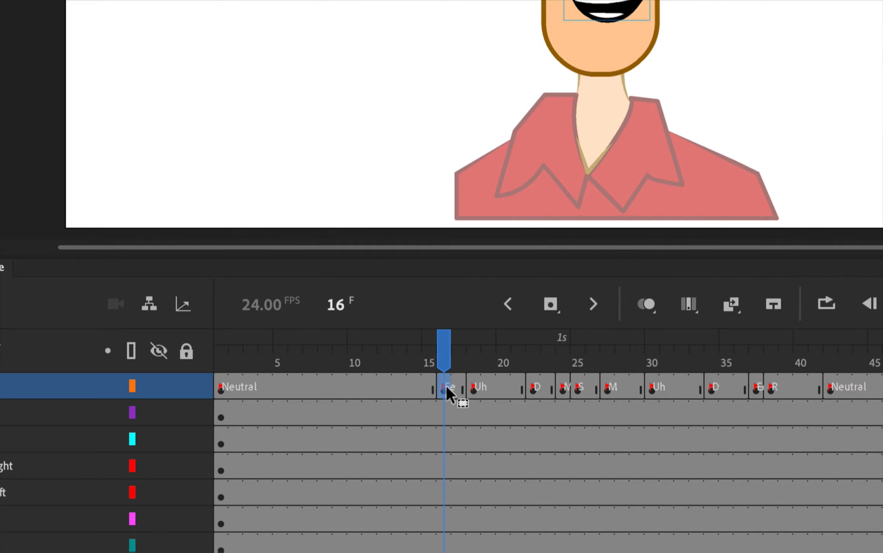
pyautogui.click(475, 388)
pyautogui.click(532, 389)
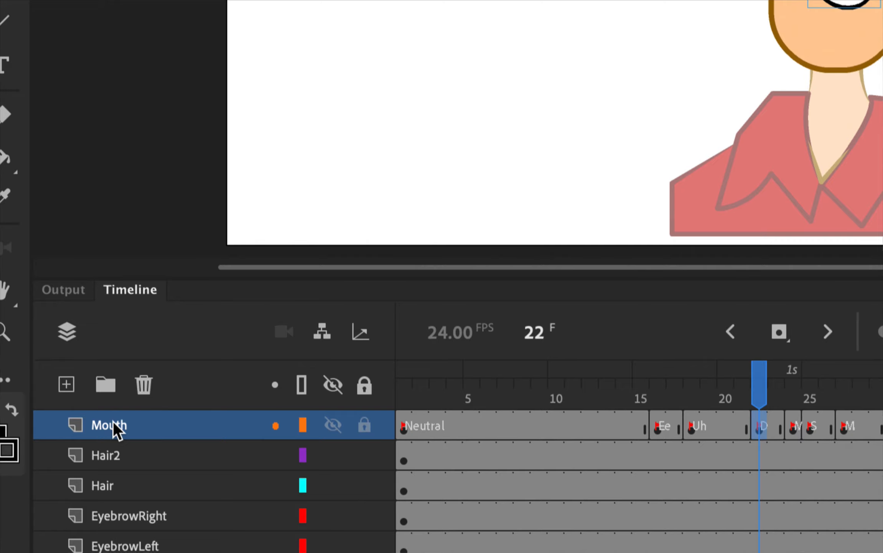
# - Cut the Mouth layer out of the Full_Head symbol
pyautogui.click(104, 430)
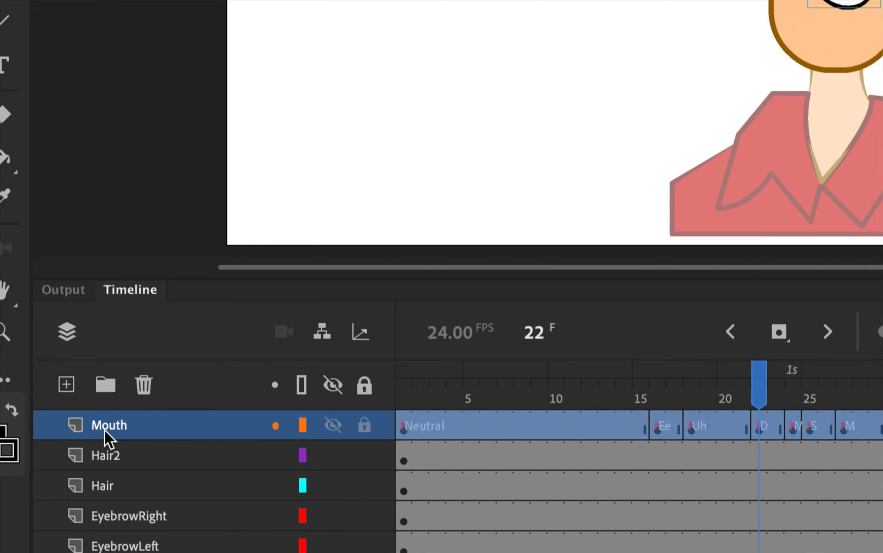
pyautogui.rightClick(156, 426)
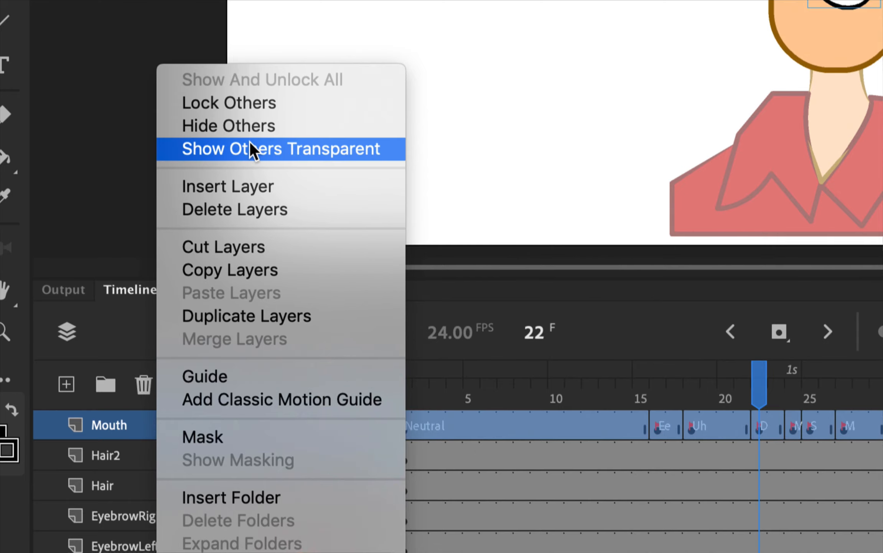
pyautogui.click(258, 236)
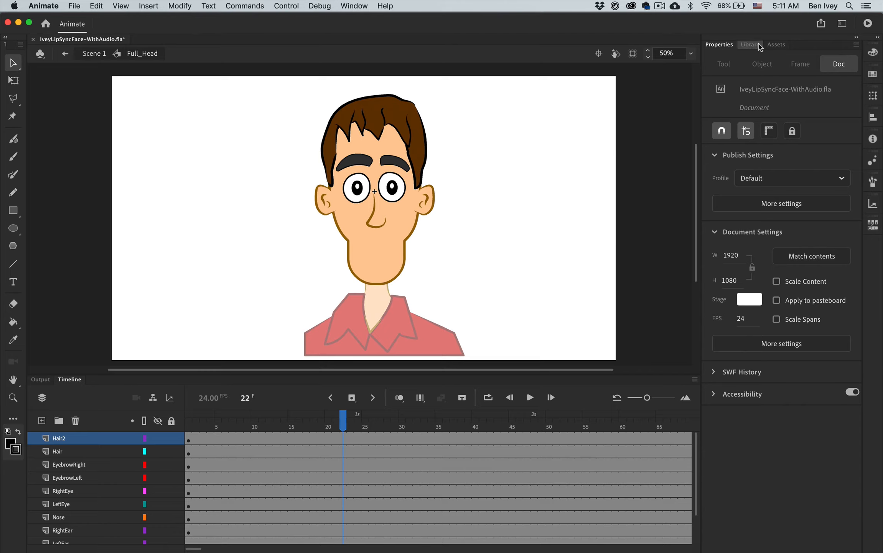
# - Create a graphic symbol named NewMouth in the library and paste the cut Mouth layer into it
pyautogui.click(765, 40)
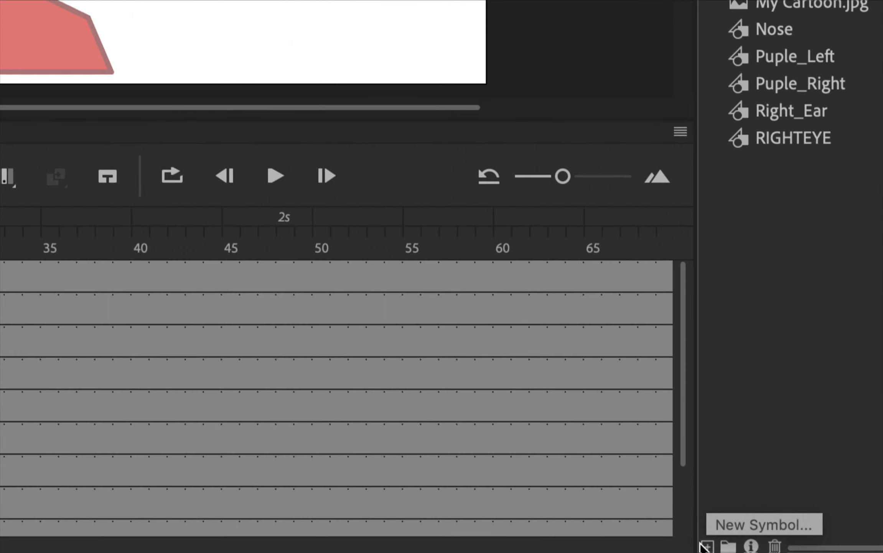
pyautogui.click(706, 547)
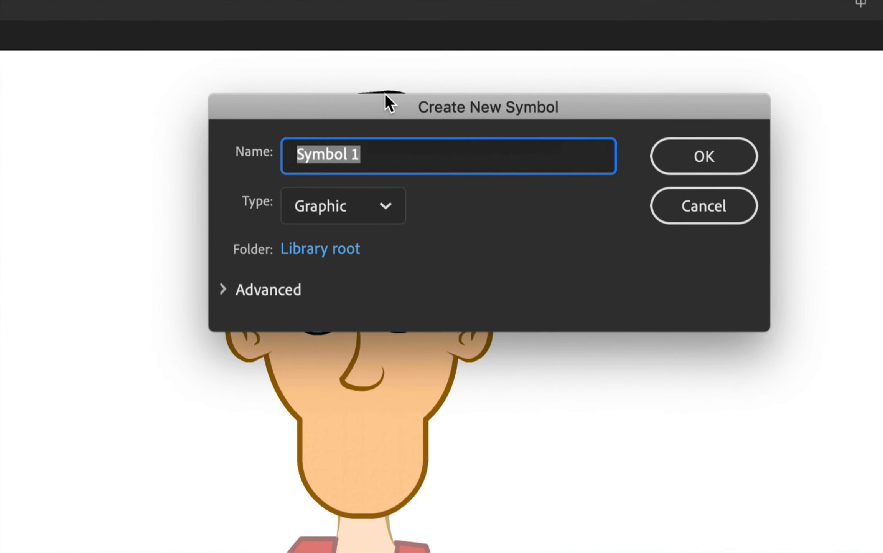
pyautogui.write('NewMouth')
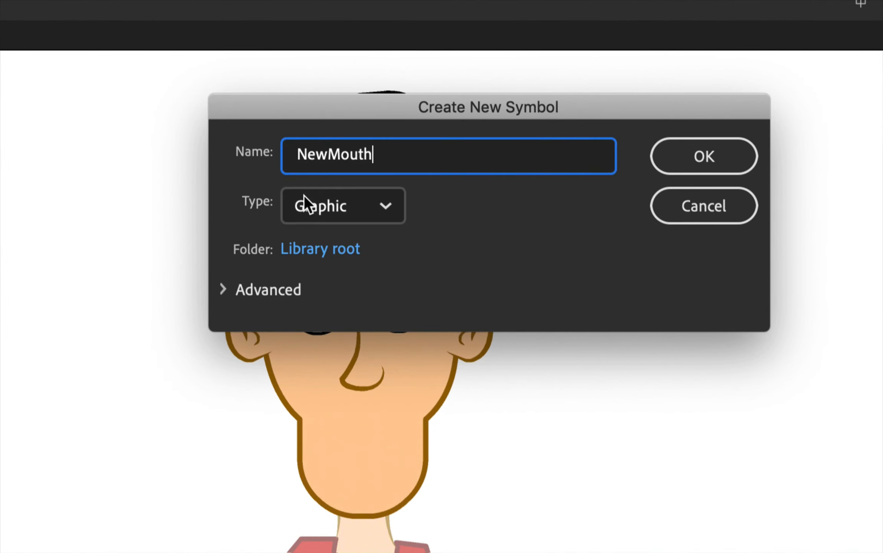
pyautogui.click(707, 156)
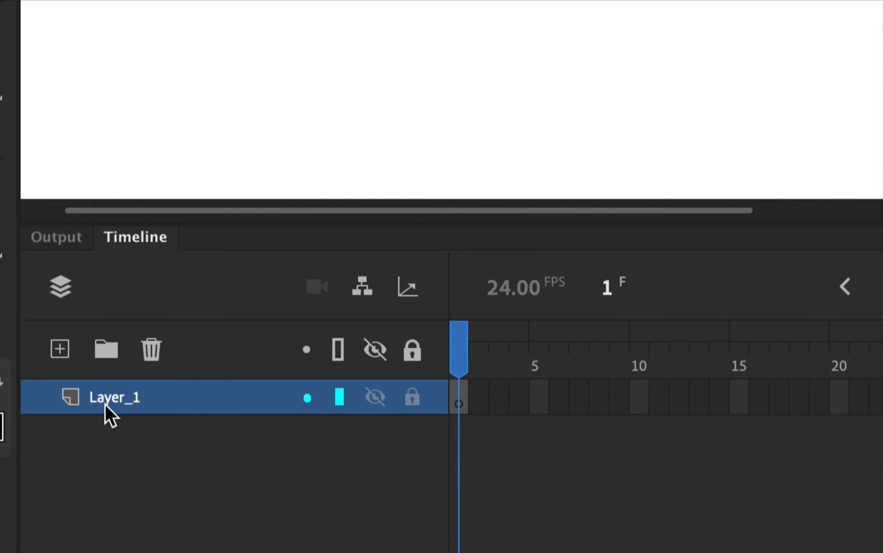
pyautogui.rightClick(104, 403)
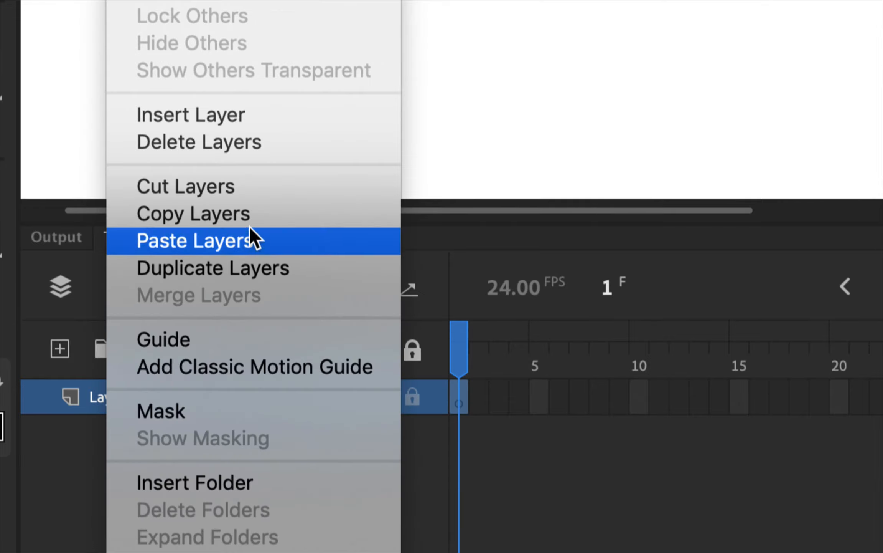
pyautogui.click(256, 235)
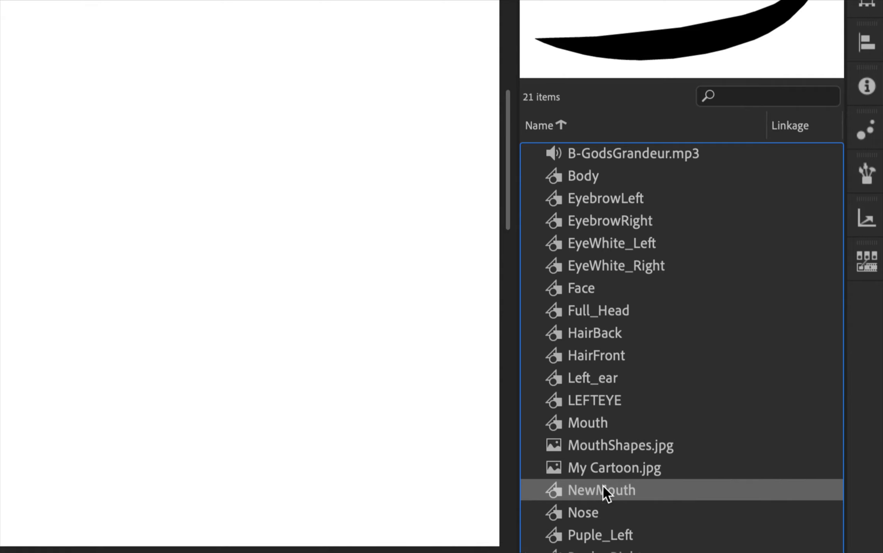
# - Reopen the Full_Head symbol from the library and add a layer named Mouth above Hair2
pyautogui.click(583, 309)
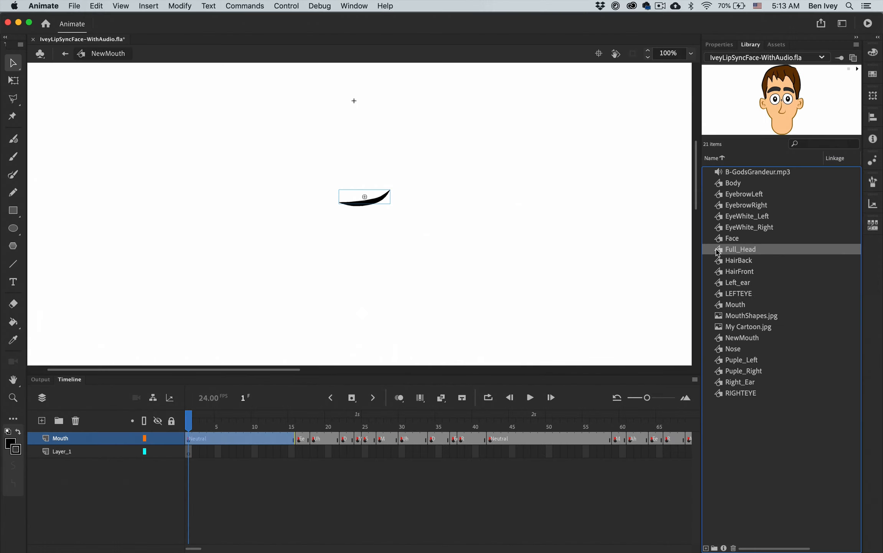
pyautogui.doubleClick(718, 250)
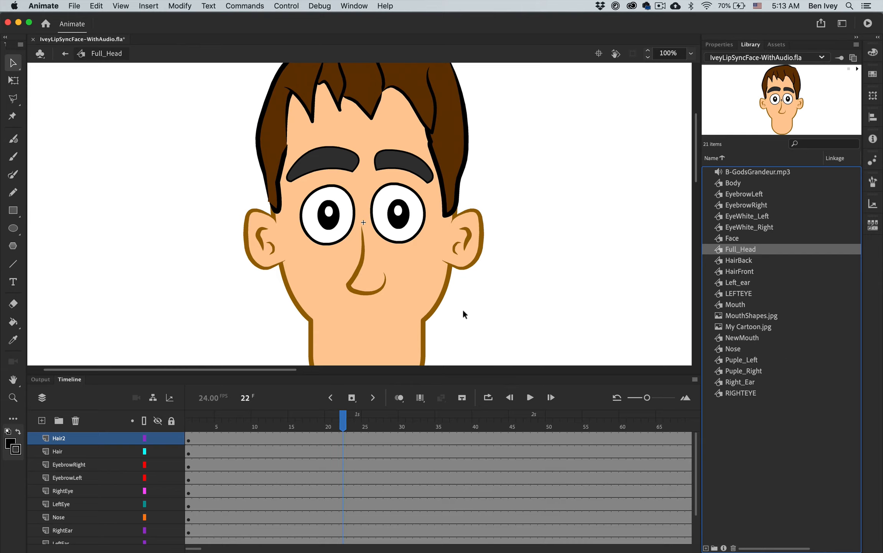
pyautogui.scroll(-2, 462, 311)
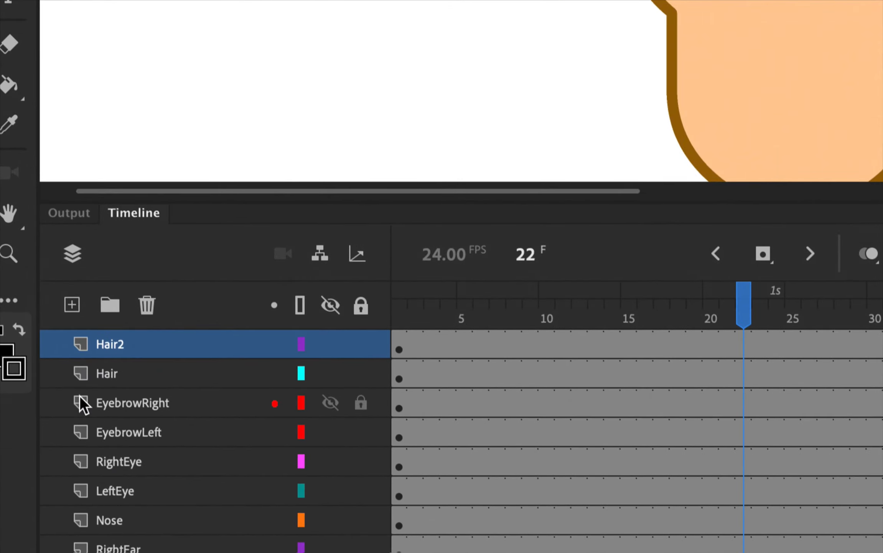
pyautogui.click(72, 305)
pyautogui.doubleClick(106, 344)
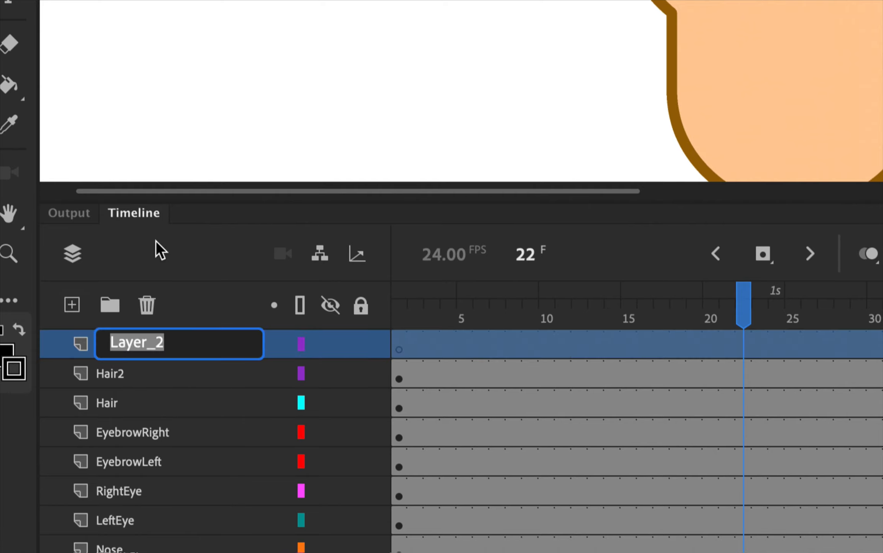
pyautogui.write('Mouth')
pyautogui.press('Return')
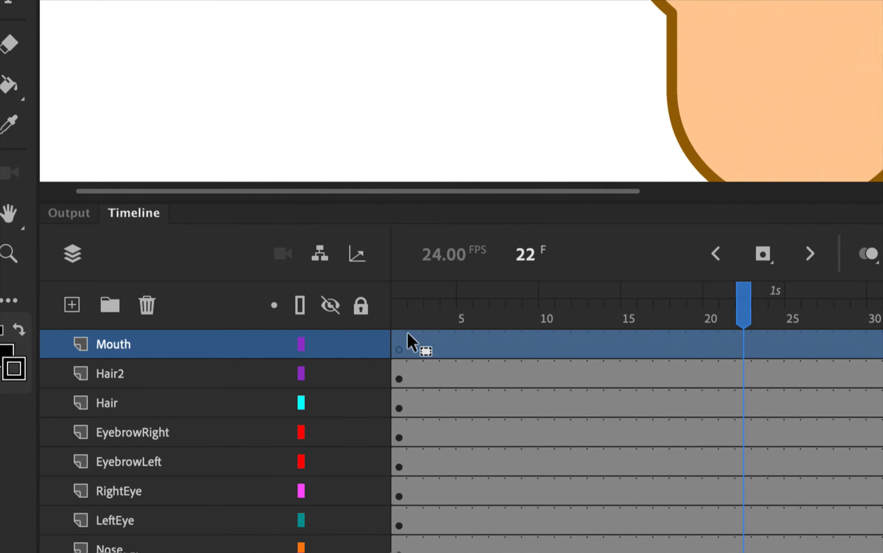
# - Place the NewMouth symbol on frame 1 of the Mouth layer, below the nose, and nudge it right to centre it on the face
pyautogui.click(400, 345)
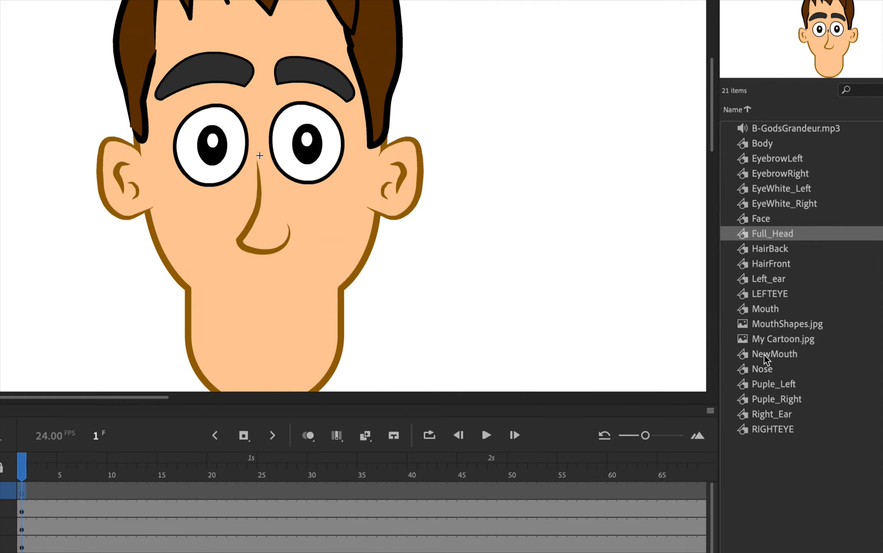
pyautogui.moveTo(766, 355); pyautogui.dragTo(272, 311)
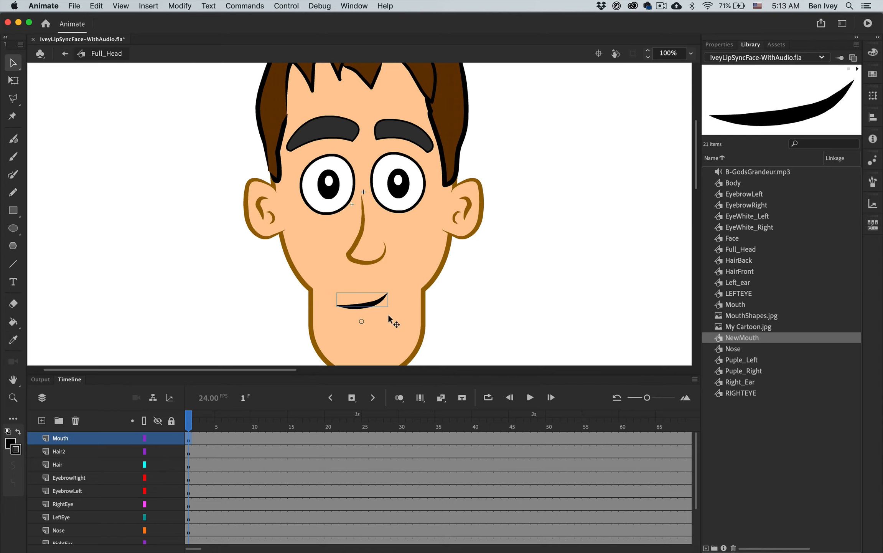
pyautogui.press('Right')
pyautogui.press('Right')
pyautogui.press('Right')
pyautogui.press('Right')
pyautogui.press('Right')
pyautogui.press('Right')
pyautogui.press('Right')
pyautogui.press('Right')
pyautogui.press('Right')
pyautogui.press('Right')
pyautogui.click(485, 344)
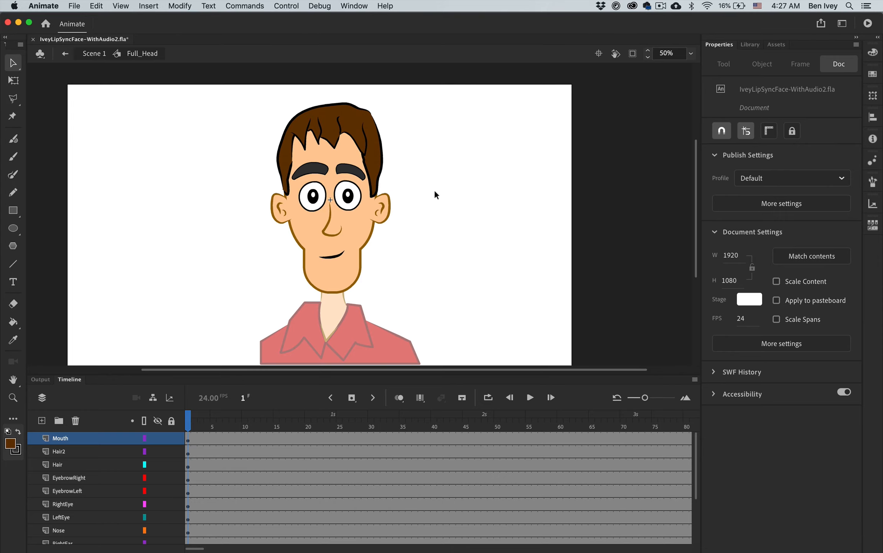
# - Check which layers hold the left and right eyes, and open the right eye symbol for editing
pyautogui.press('super+equal')
pyautogui.scroll(5, 435, 191)
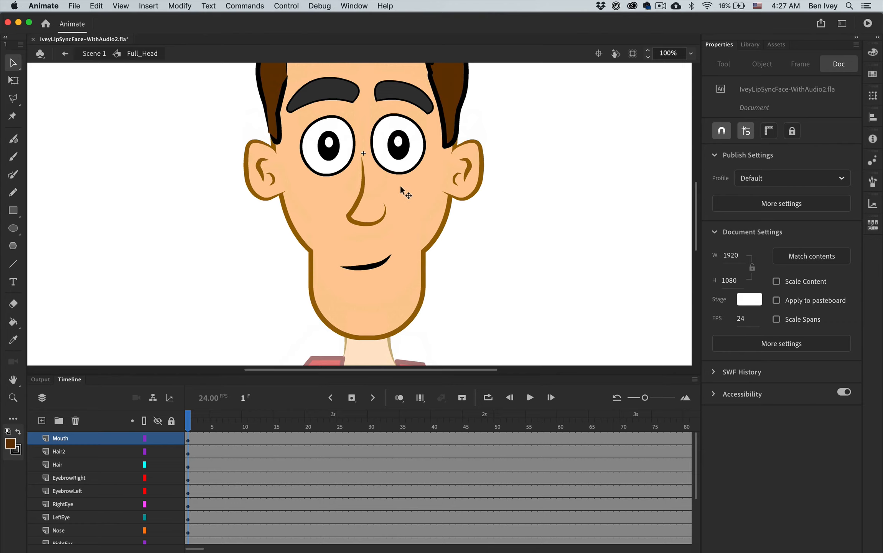
pyautogui.scroll(2, 400, 187)
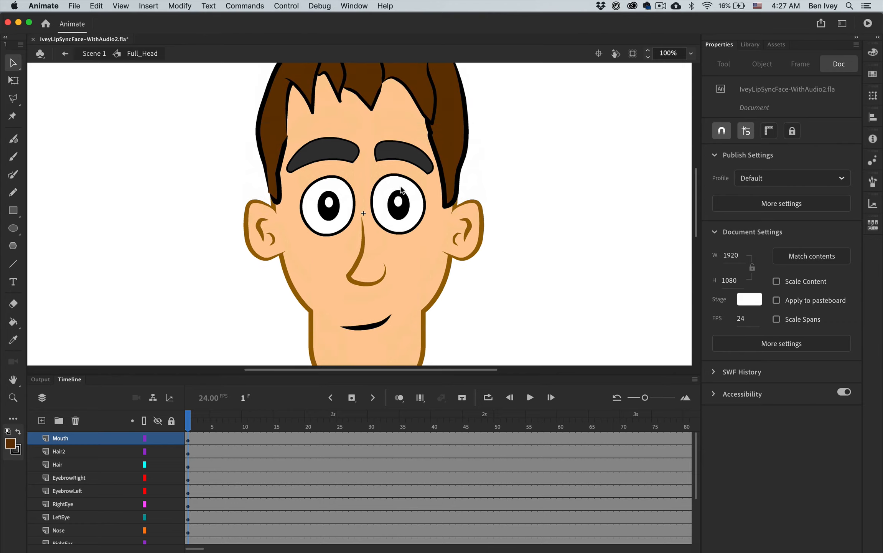
pyautogui.click(400, 189)
pyautogui.click(320, 211)
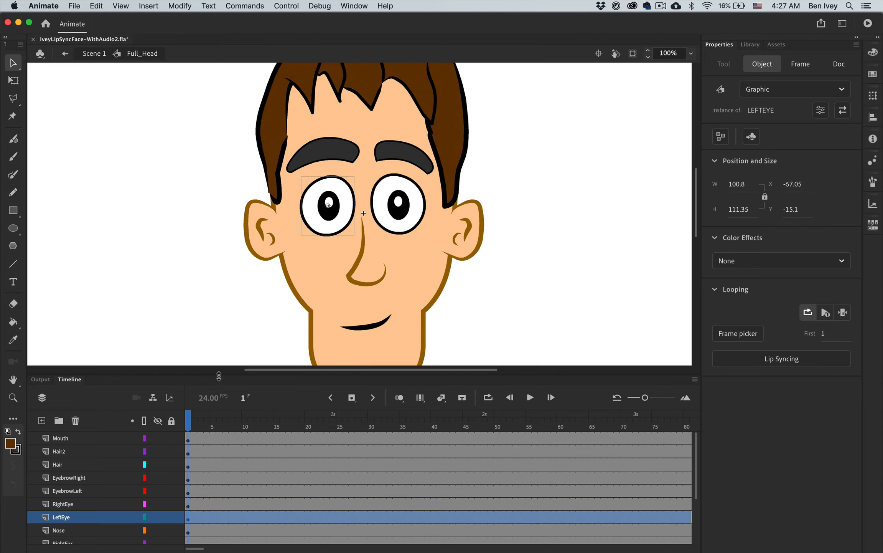
pyautogui.click(399, 225)
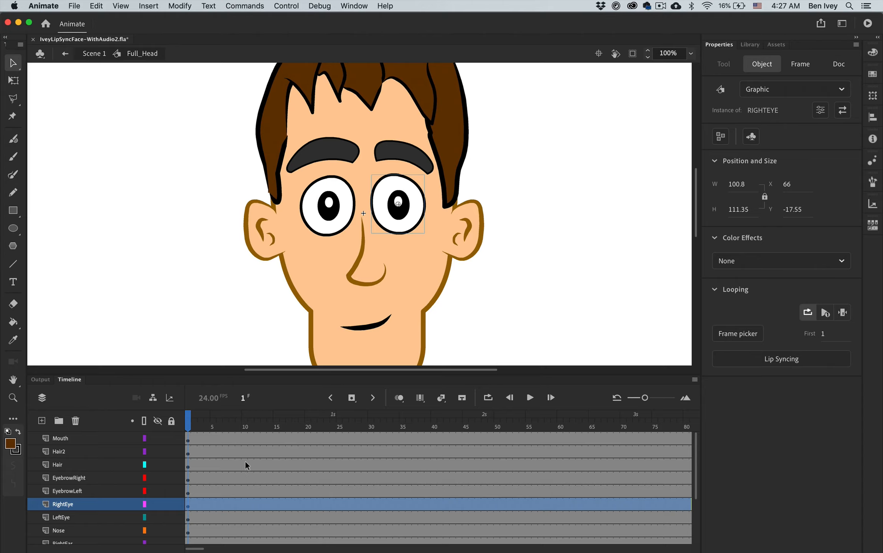
pyautogui.doubleClick(409, 200)
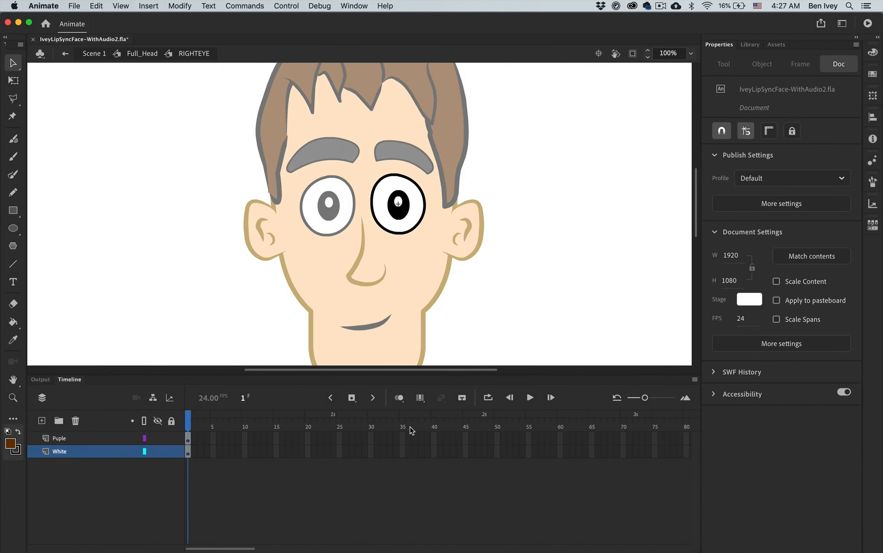
# - Extend the right eye's Puple and White layers to frame 580 and further to frame 1160
pyautogui.hscroll(15, 464, 450)
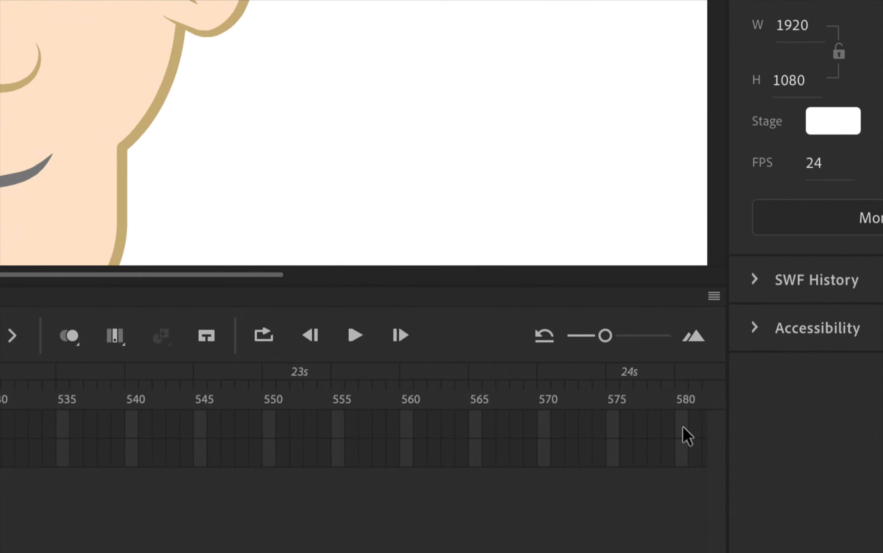
pyautogui.moveTo(683, 426); pyautogui.dragTo(683, 456)
pyautogui.press('F5')
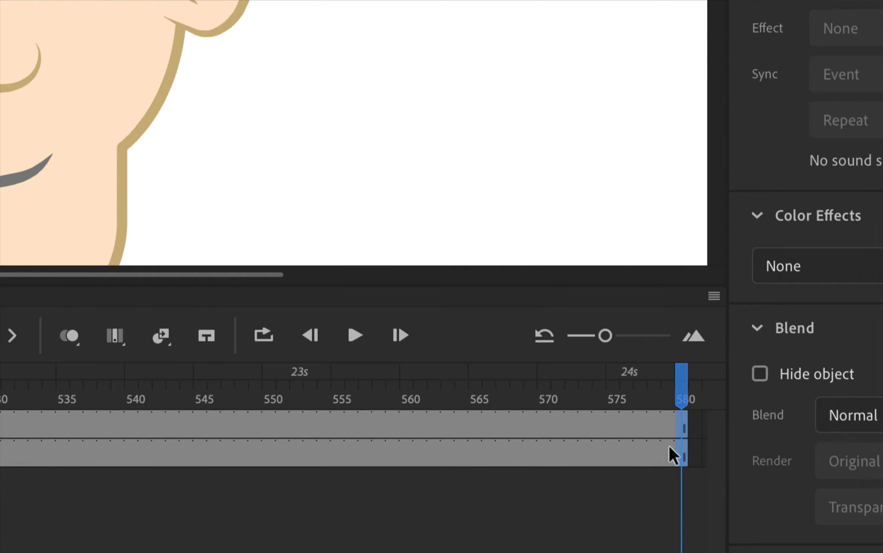
pyautogui.hscroll(10, 670, 449)
pyautogui.hscroll(20, 670, 449)
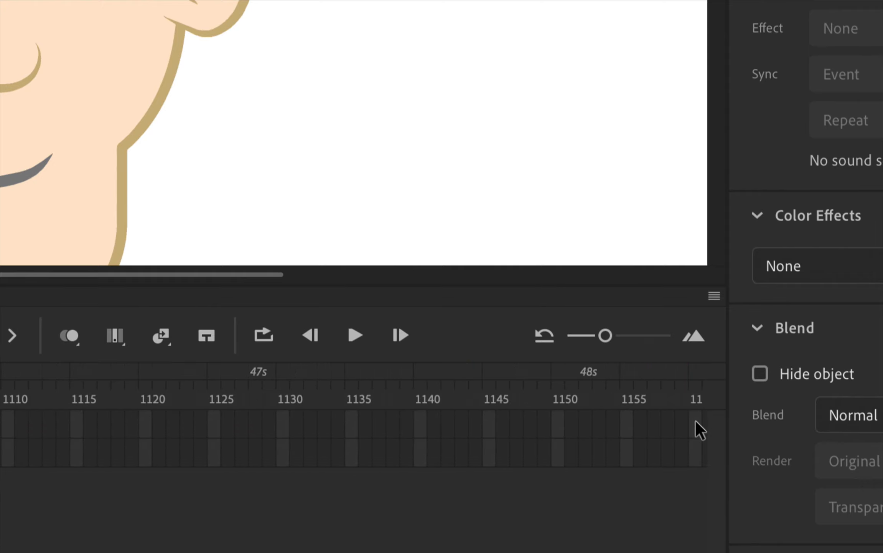
pyautogui.moveTo(696, 422); pyautogui.dragTo(696, 456)
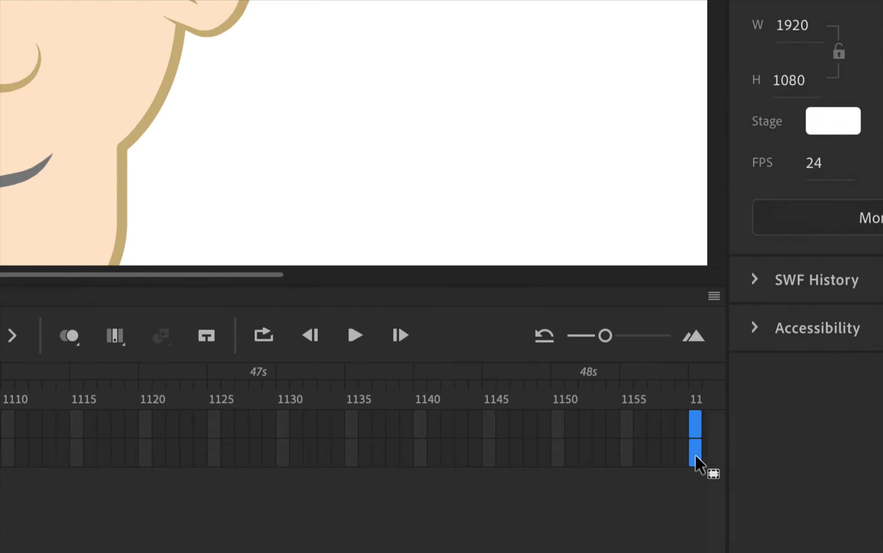
pyautogui.press('F5')
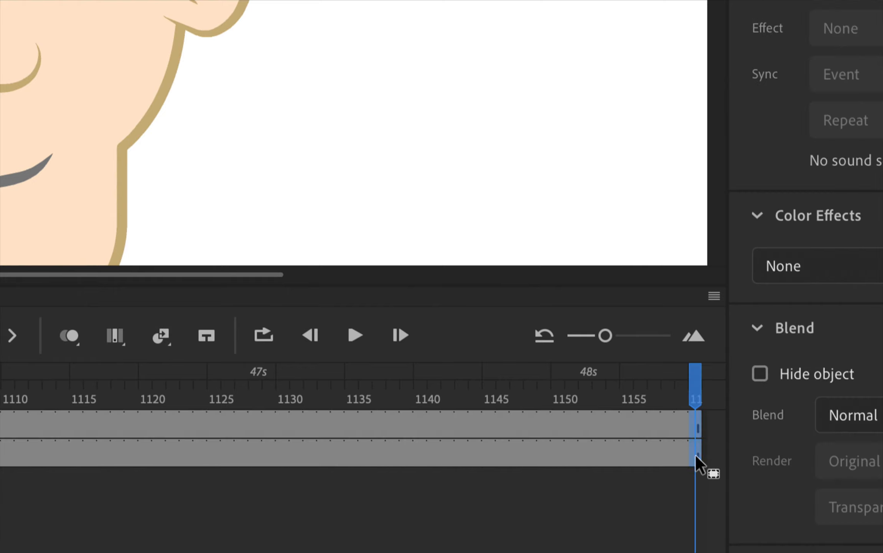
# - Extend the right eye's Puple and White layers to frame 1655 and return to the Full_Head symbol
pyautogui.hscroll(15, 690, 447)
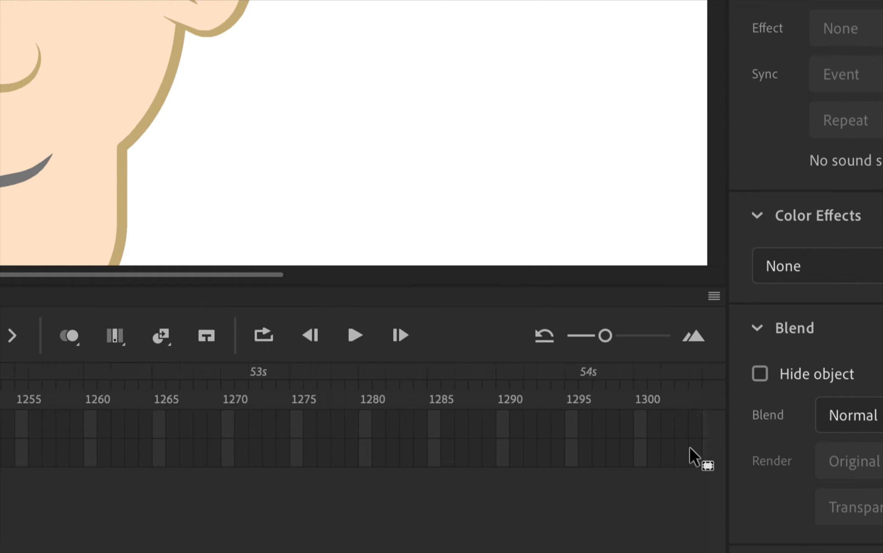
pyautogui.hscroll(13, 690, 447)
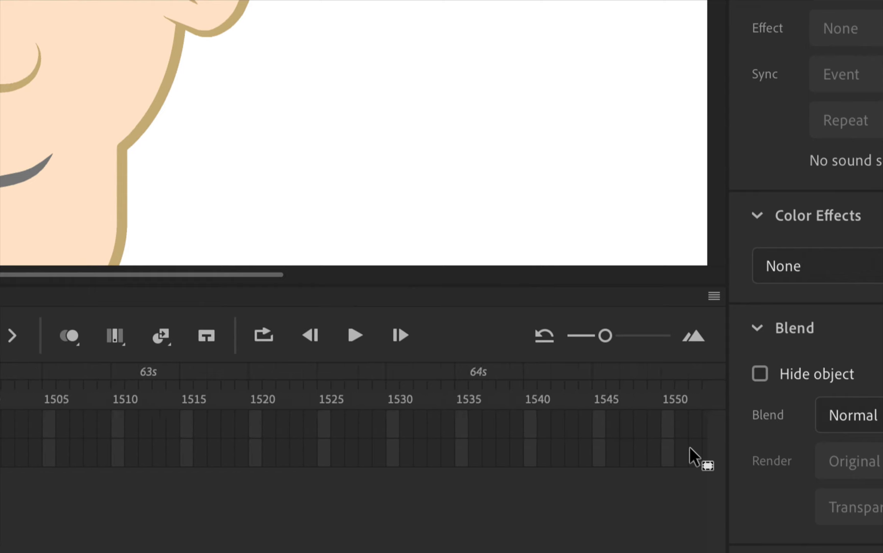
pyautogui.hscroll(5, 690, 446)
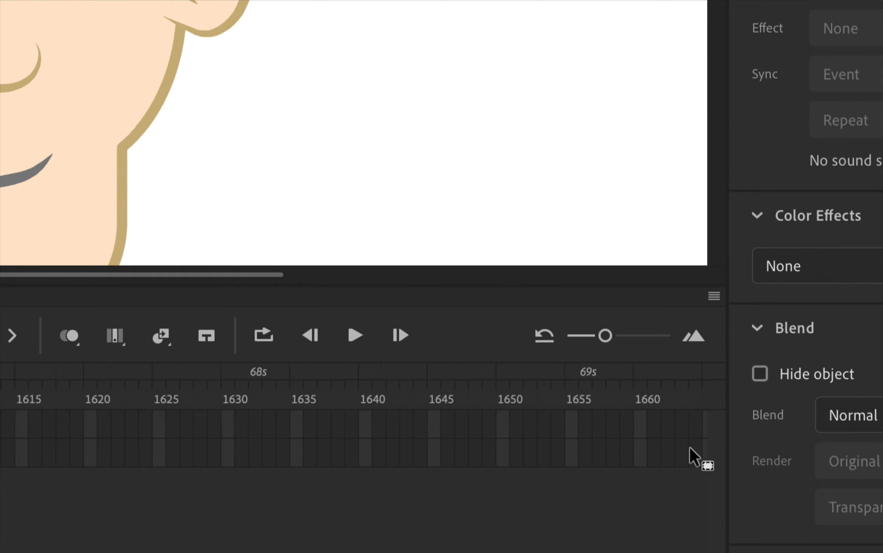
pyautogui.click(577, 449)
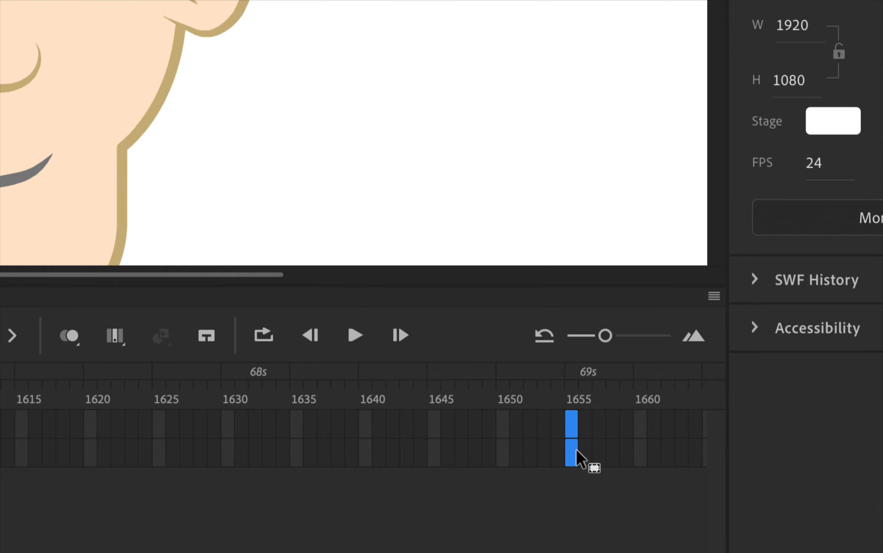
pyautogui.press('F5')
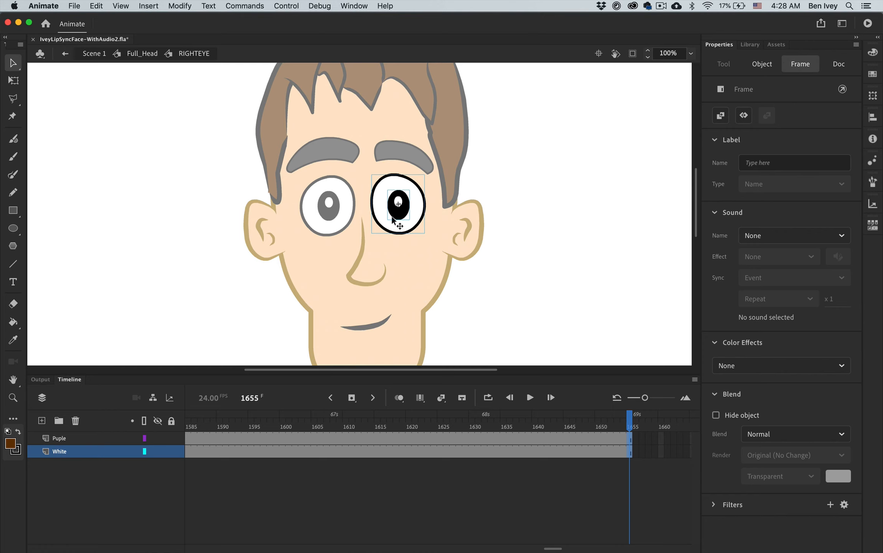
pyautogui.doubleClick(228, 302)
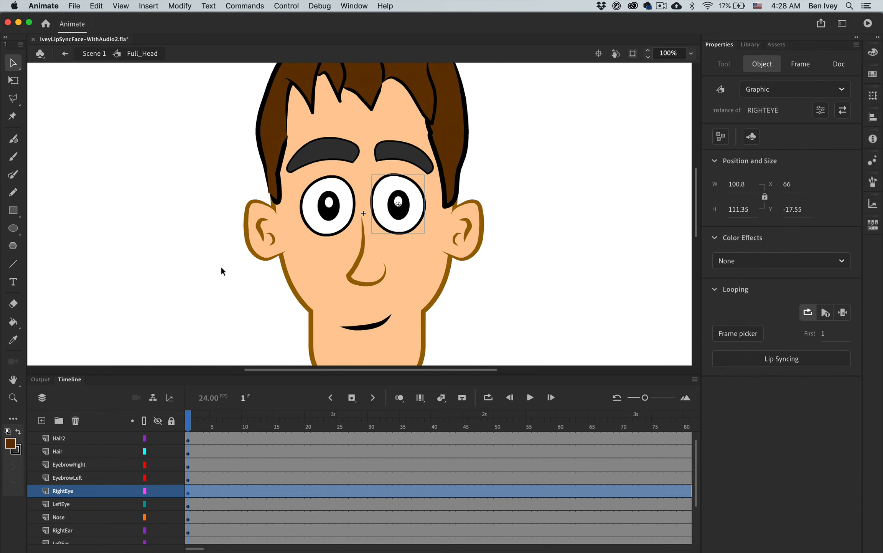
# - Open the left eye symbol and extend its Puple and White layers to frame 580 and further to frame 1160
pyautogui.doubleClick(329, 216)
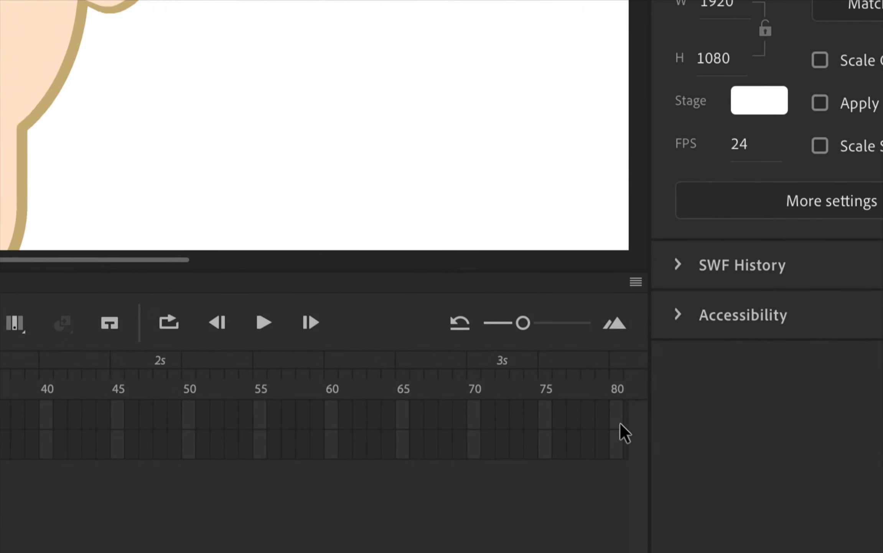
pyautogui.hscroll(15, 619, 426)
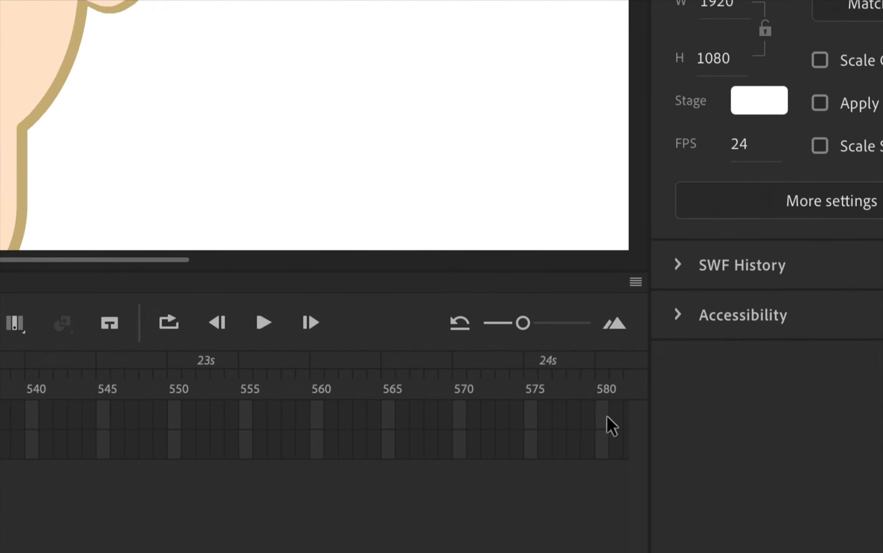
pyautogui.moveTo(605, 420); pyautogui.dragTo(608, 438)
pyautogui.press('F5')
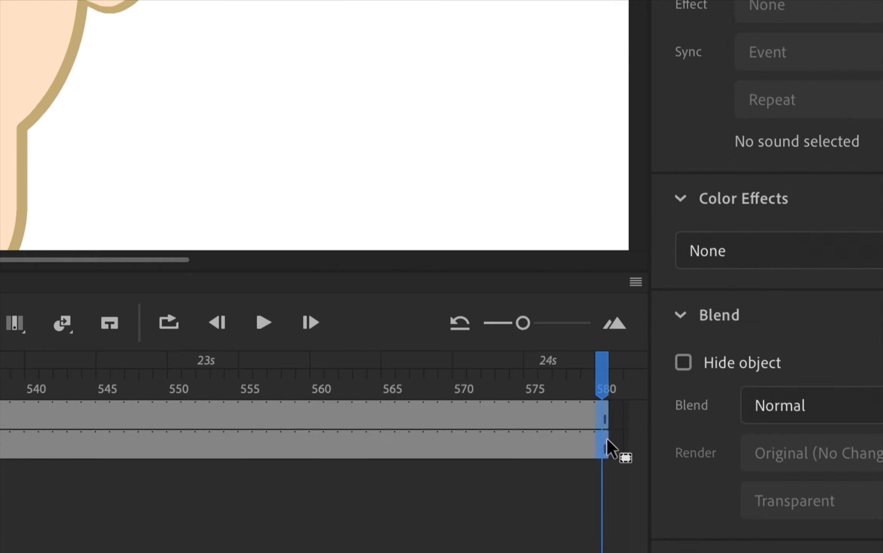
pyautogui.hscroll(20, 604, 435)
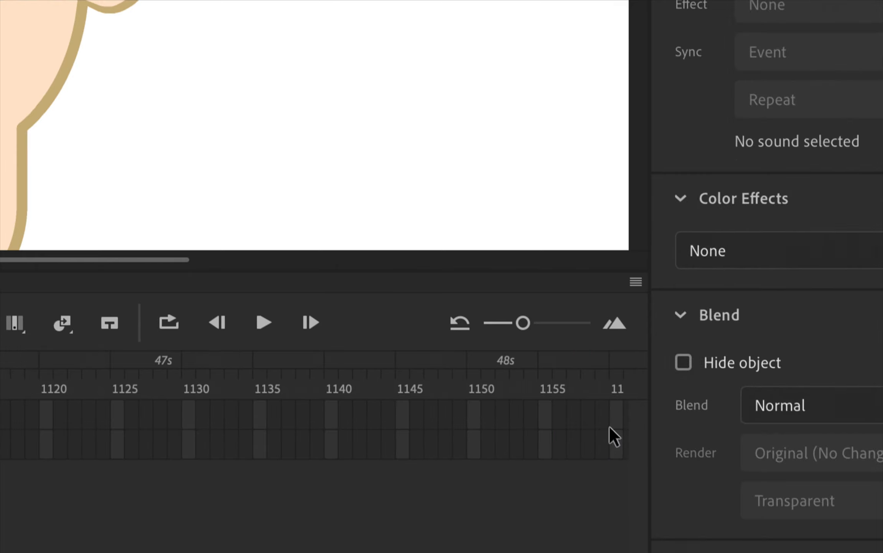
pyautogui.click(617, 443)
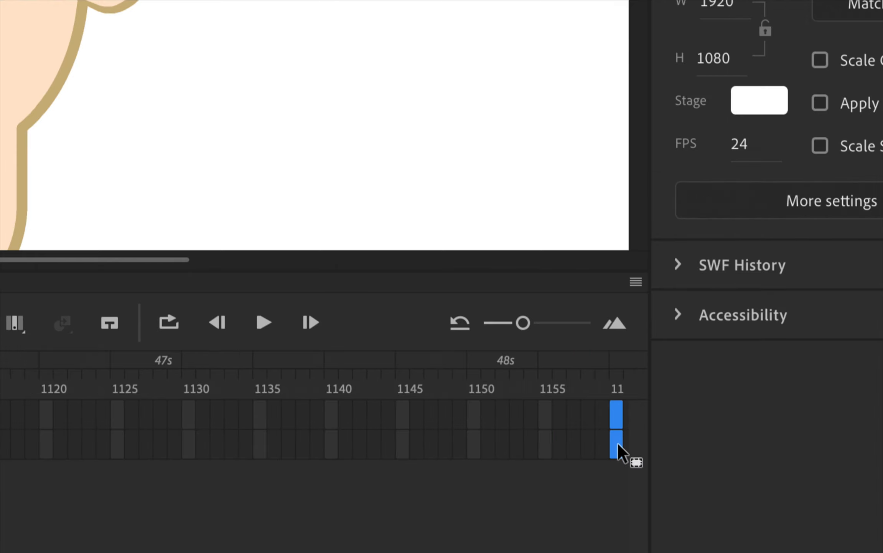
pyautogui.press('F5')
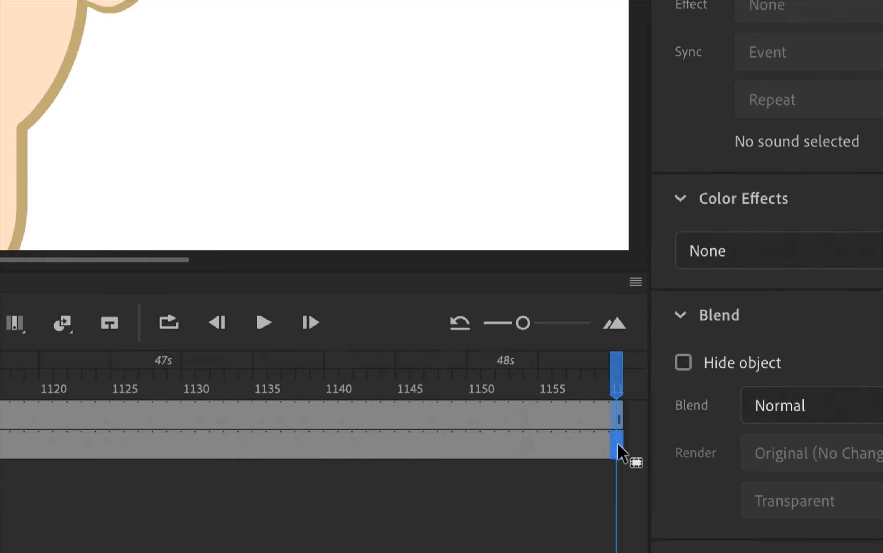
# - Extend the left eye's Puple and White layers to frame 1655 and return to the Full_Head symbol
pyautogui.hscroll(5, 618, 443)
pyautogui.hscroll(8, 615, 442)
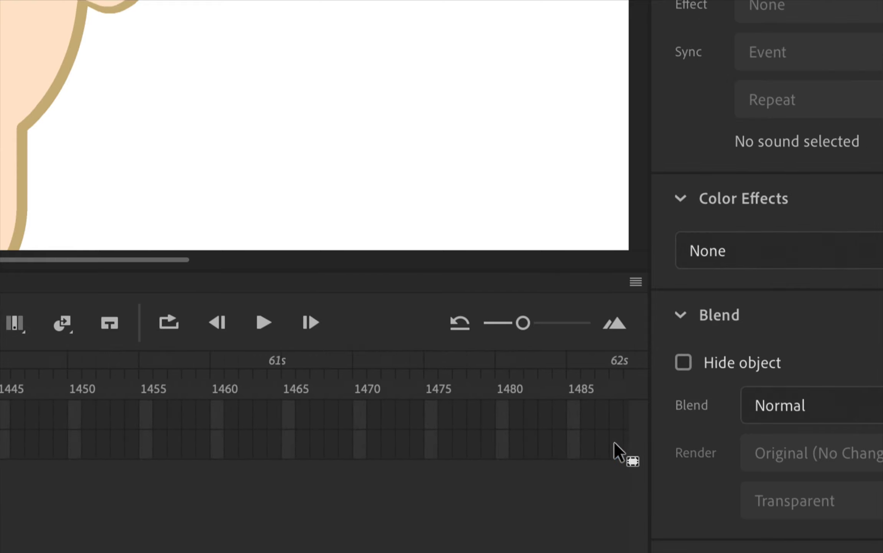
pyautogui.hscroll(-1, 614, 443)
pyautogui.hscroll(1, 615, 443)
pyautogui.hscroll(4, 615, 442)
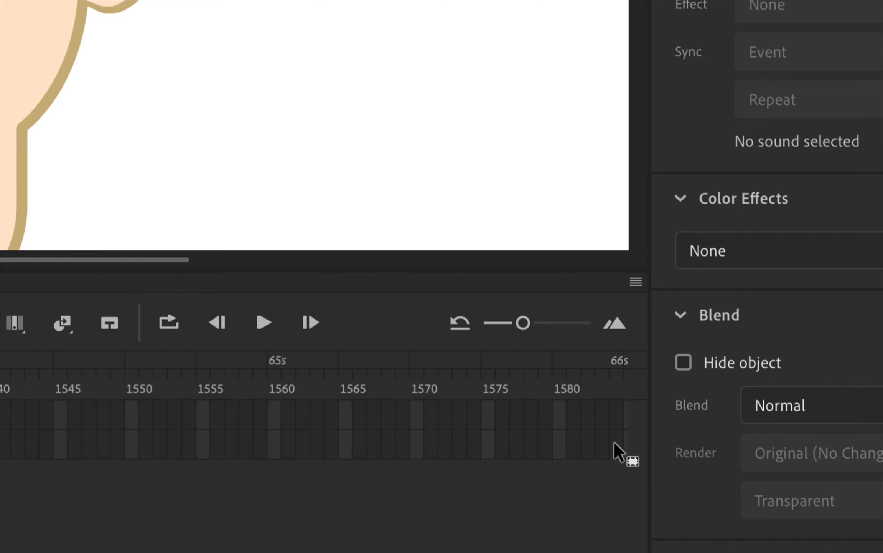
pyautogui.hscroll(1, 614, 442)
pyautogui.hscroll(1, 615, 442)
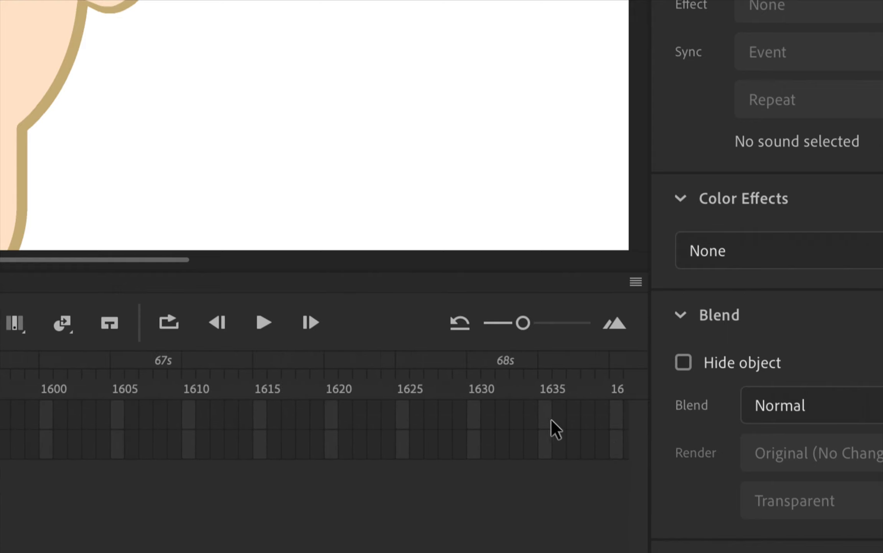
pyautogui.hscroll(1, 558, 417)
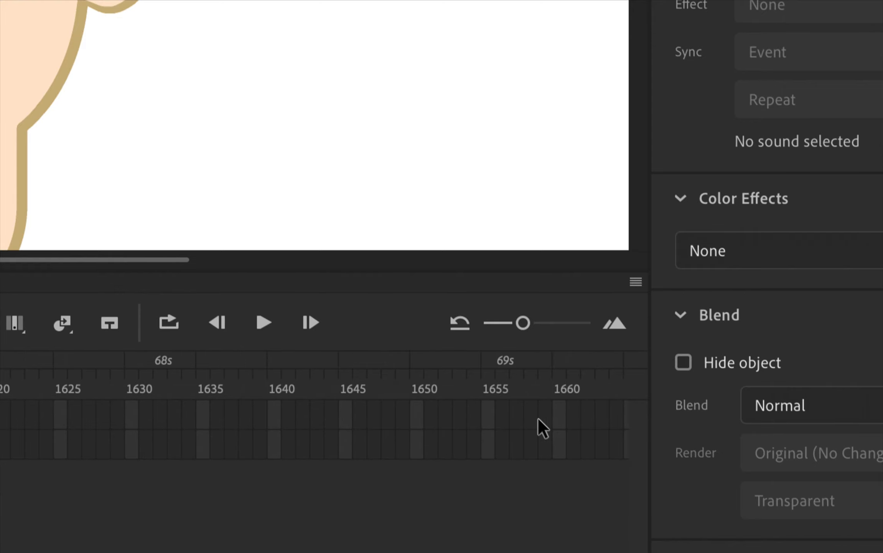
pyautogui.moveTo(492, 410); pyautogui.dragTo(492, 446)
pyautogui.press('F5')
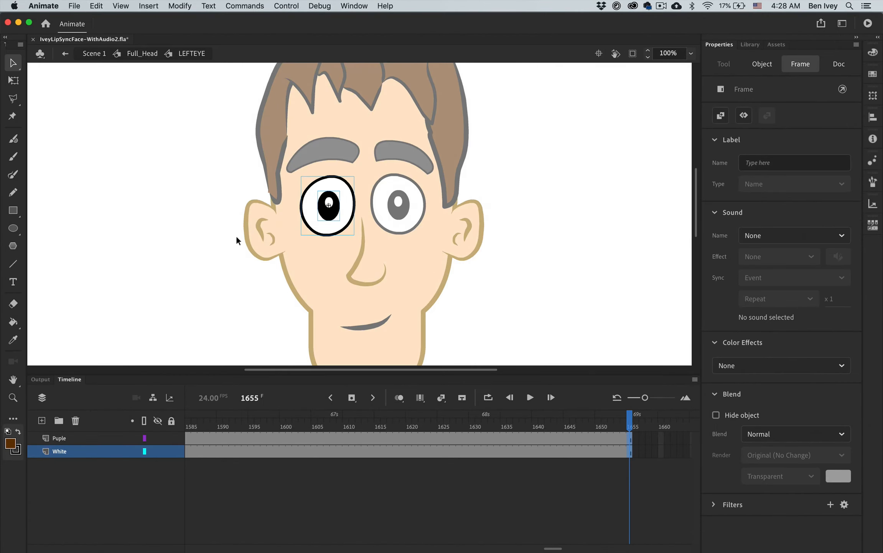
pyautogui.doubleClick(237, 238)
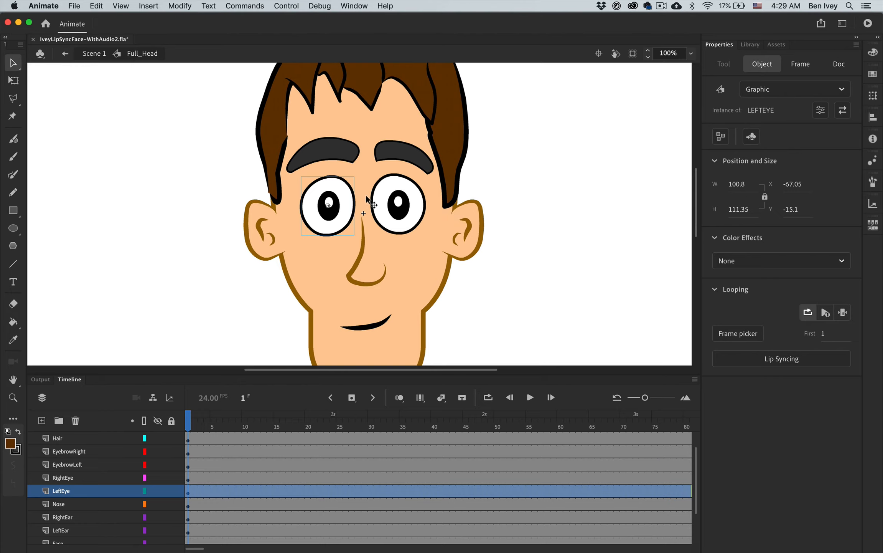
# - Deselect the left eye, return to the main timeline of Scene 1, and clear the selection on the stage
pyautogui.scroll(-2, 415, 327)
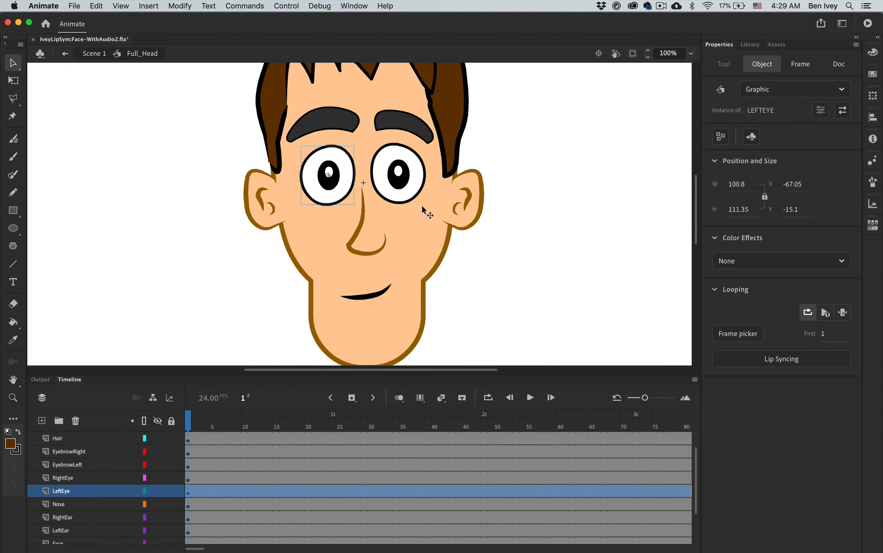
pyautogui.click(473, 310)
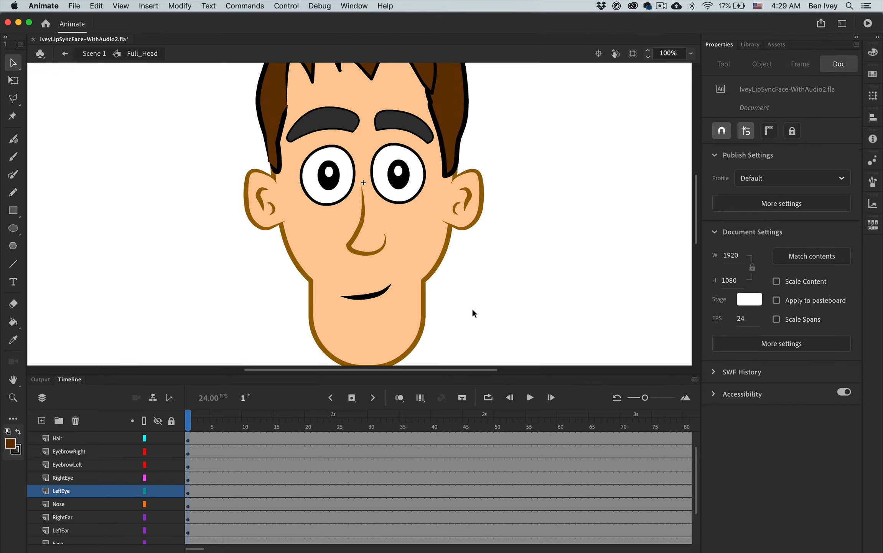
pyautogui.scroll(-2, 472, 307)
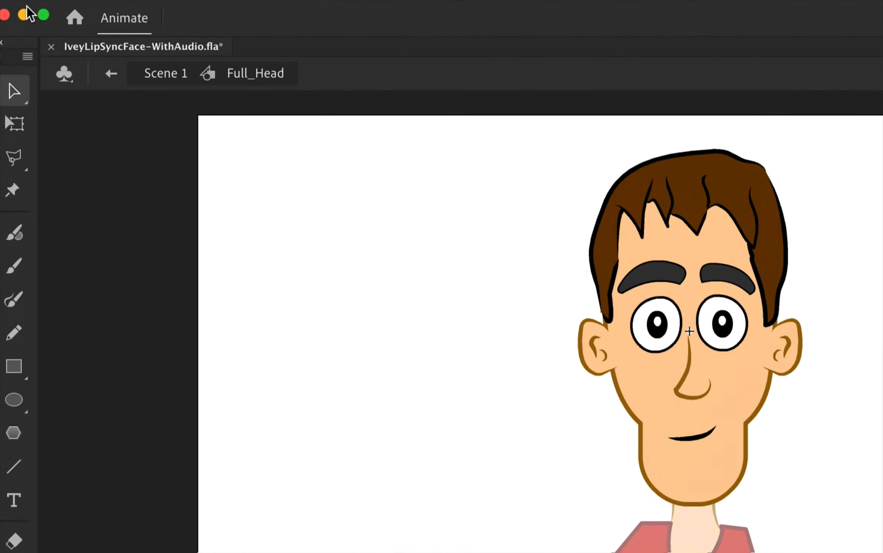
pyautogui.click(166, 73)
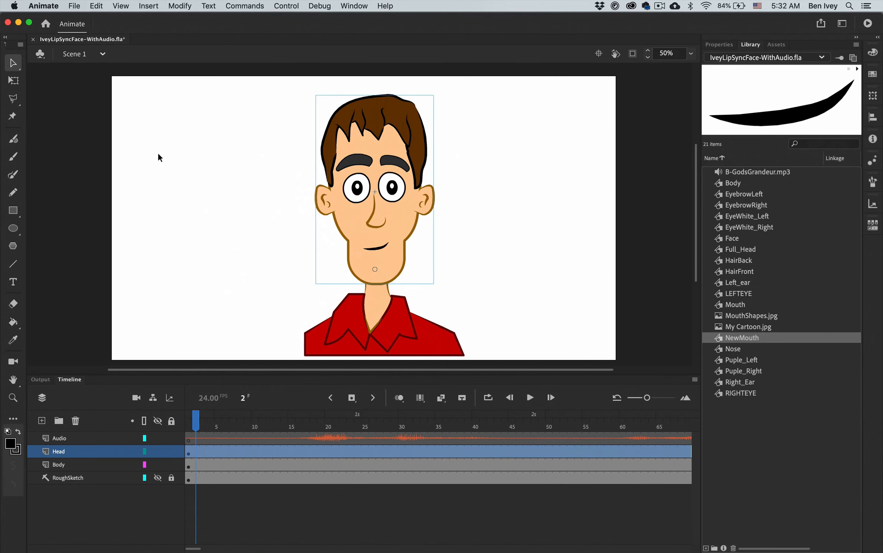
pyautogui.click(180, 180)
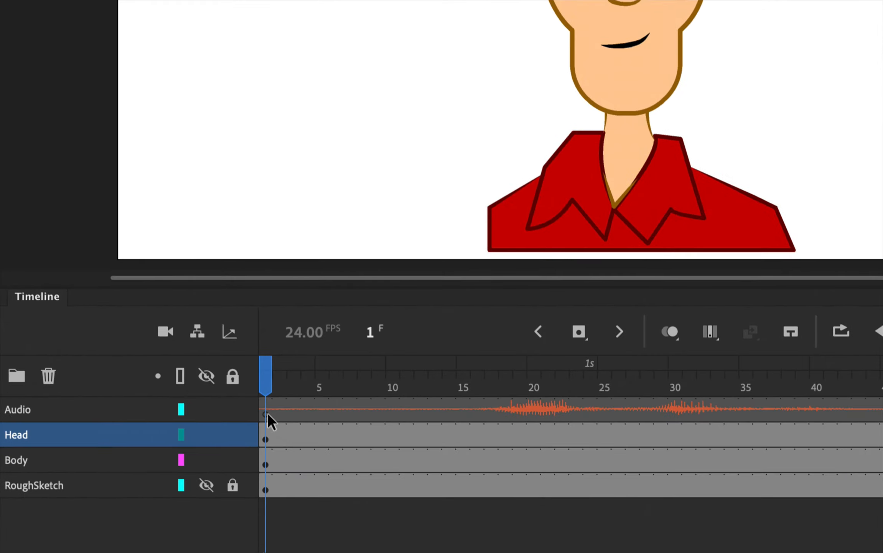
# - Show the frame properties of the Audio layer's first frame and test the sound by scrubbing and playing the timeline
pyautogui.click(267, 407)
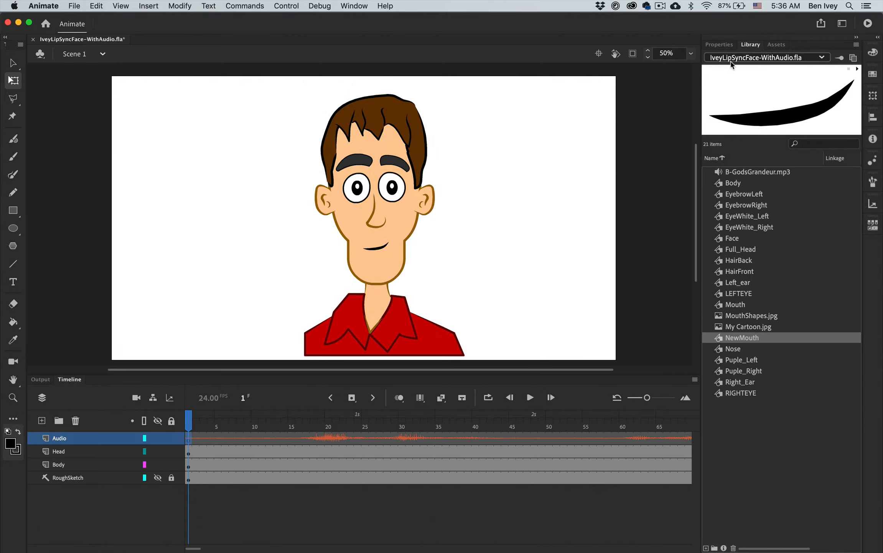
pyautogui.click(719, 45)
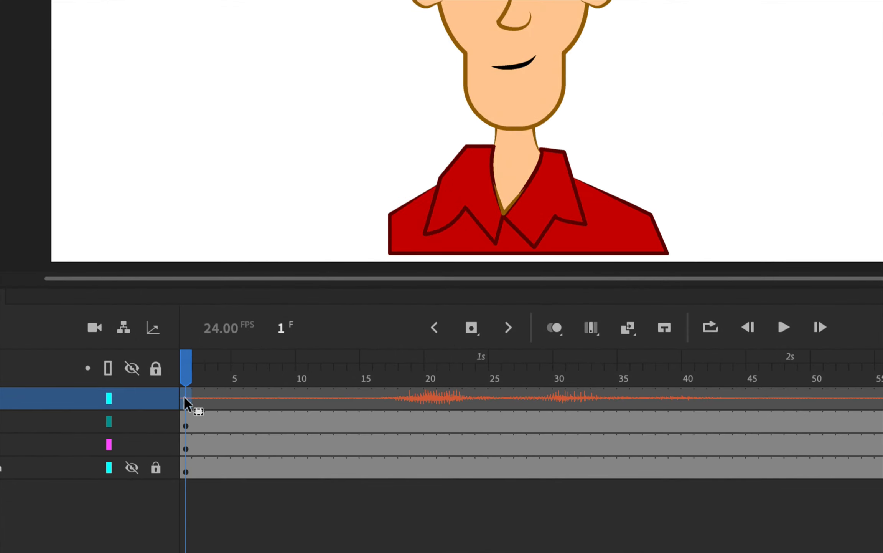
pyautogui.moveTo(189, 374); pyautogui.dragTo(401, 362)
pyautogui.press('Return')
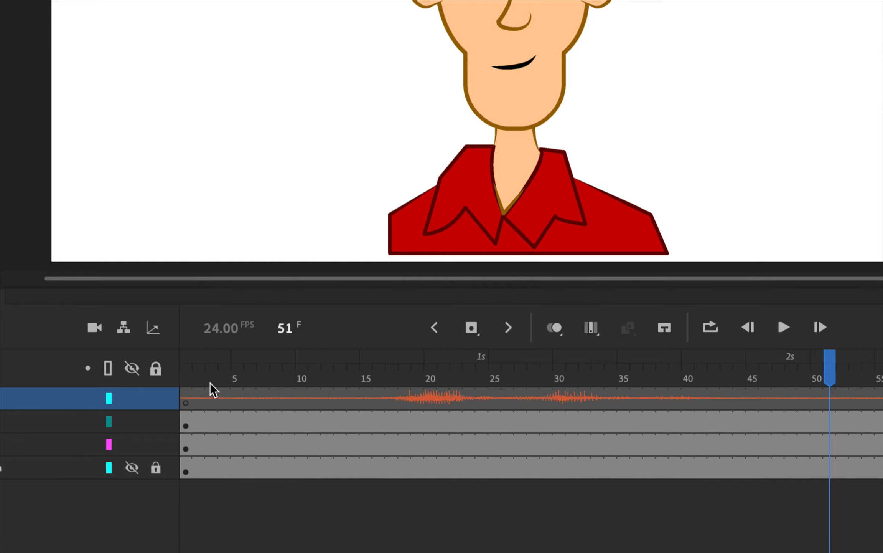
# - Set the sync of B-GodsGrandeur.mp3 on the Audio layer's first frame to Stream and test it by scrubbing the timeline
pyautogui.click(183, 401)
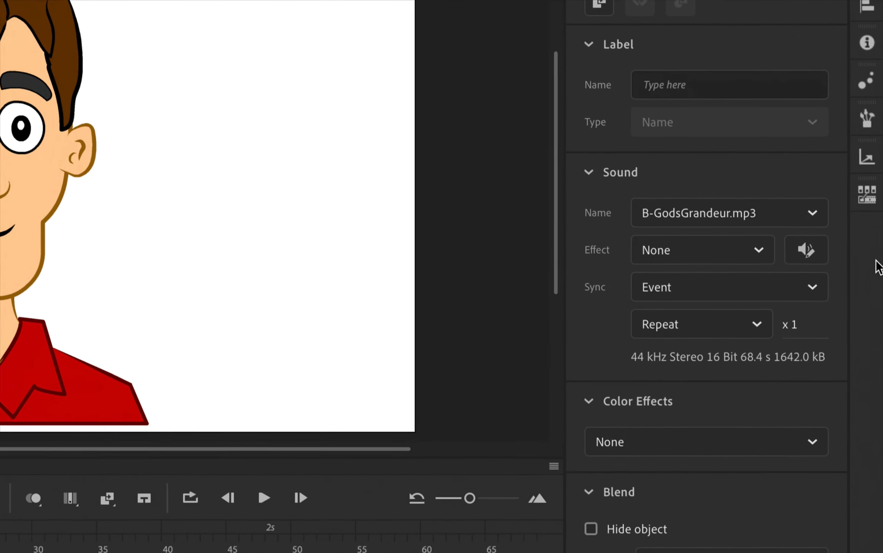
pyautogui.click(672, 286)
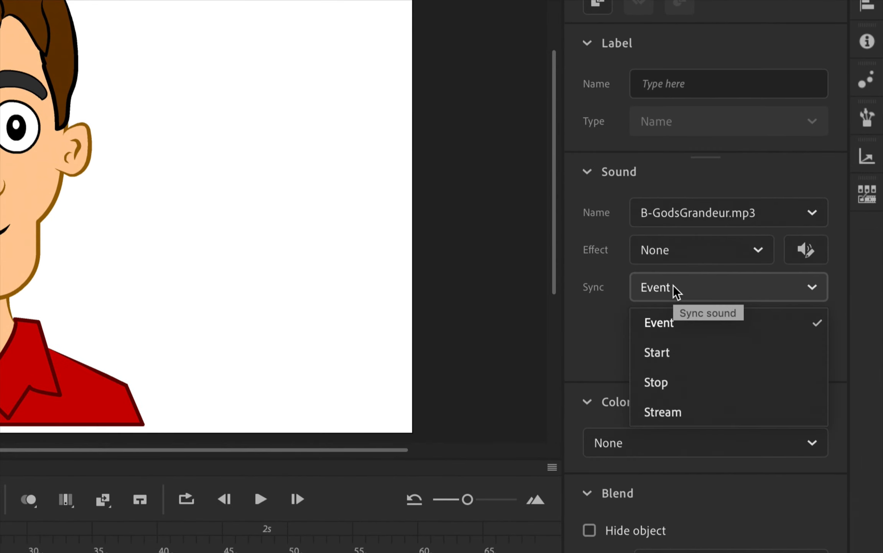
pyautogui.click(669, 411)
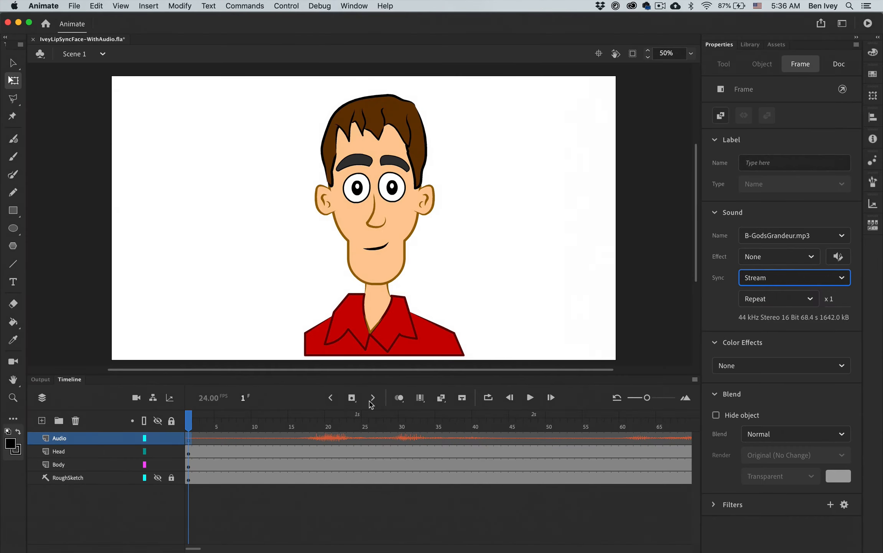
pyautogui.moveTo(301, 421)
pyautogui.mouseDown()
pyautogui.moveTo(362, 423)
pyautogui.moveTo(306, 424)
pyautogui.mouseUp()
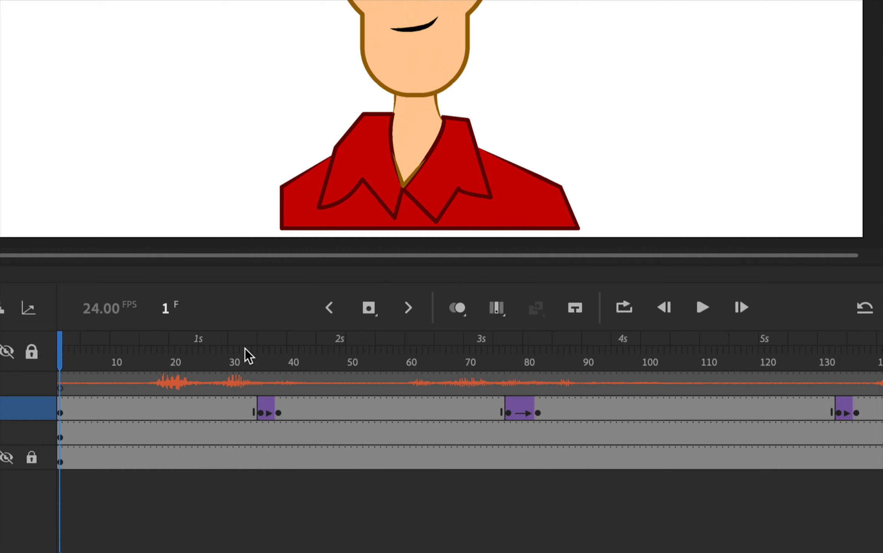
# - Scrub through the first head movement and examine where the tweens sit along the Head layer relative to the audio waveform
pyautogui.moveTo(245, 347); pyautogui.dragTo(284, 349)
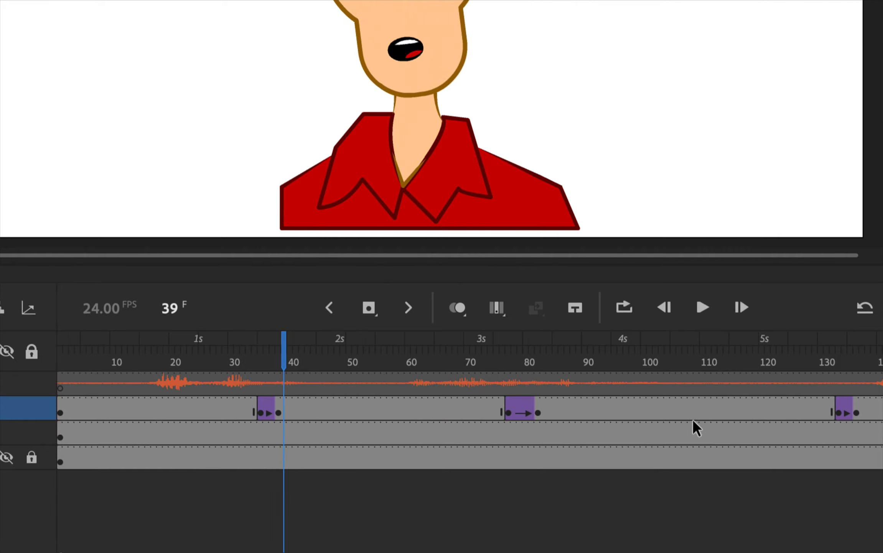
pyautogui.hscroll(5, 693, 419)
pyautogui.hscroll(4, 693, 419)
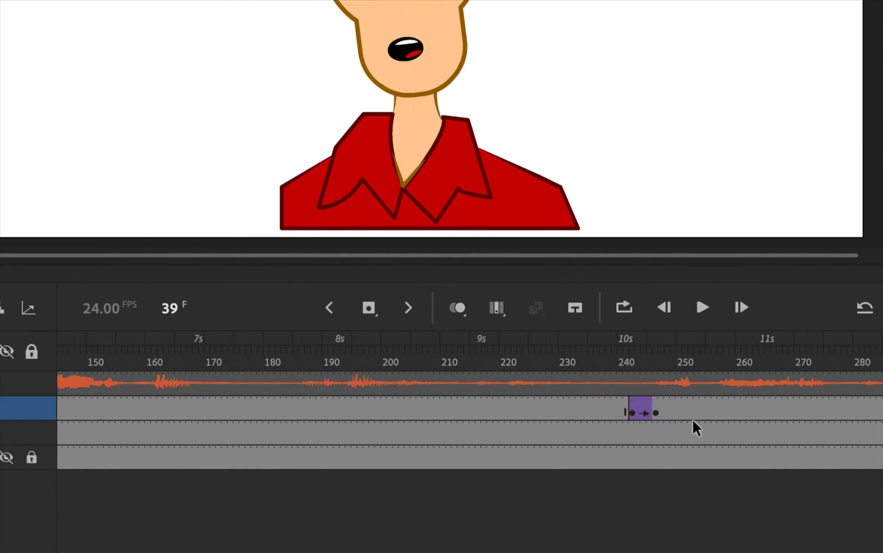
pyautogui.hscroll(4, 660, 406)
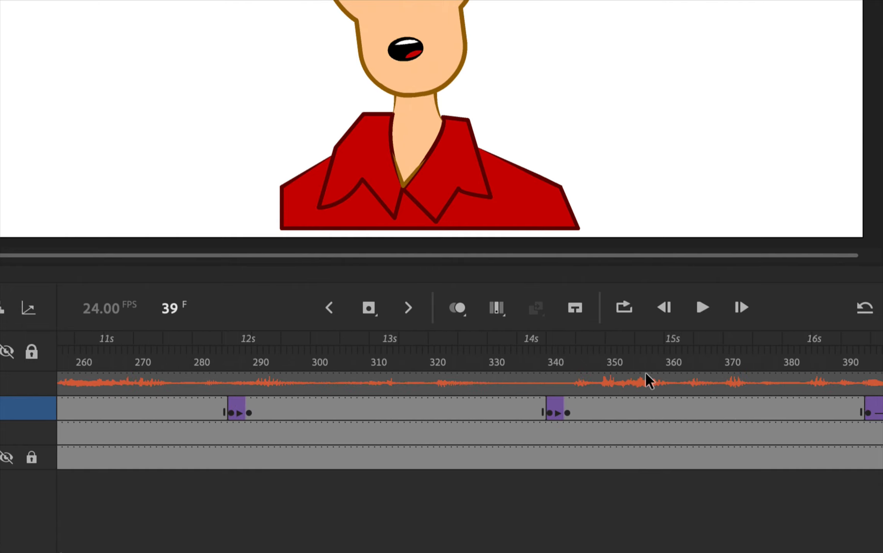
pyautogui.hscroll(3, 688, 403)
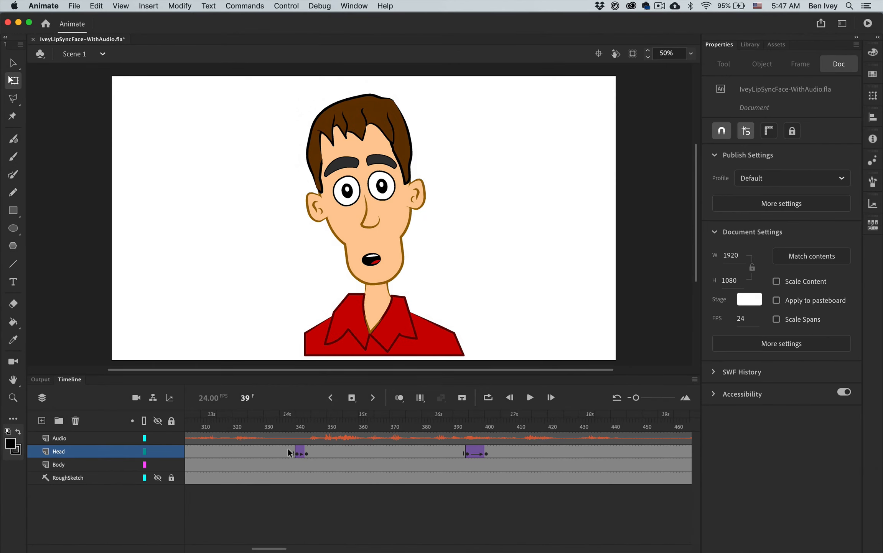
pyautogui.hscroll(-15, 295, 445)
pyautogui.moveTo(305, 423); pyautogui.dragTo(312, 424)
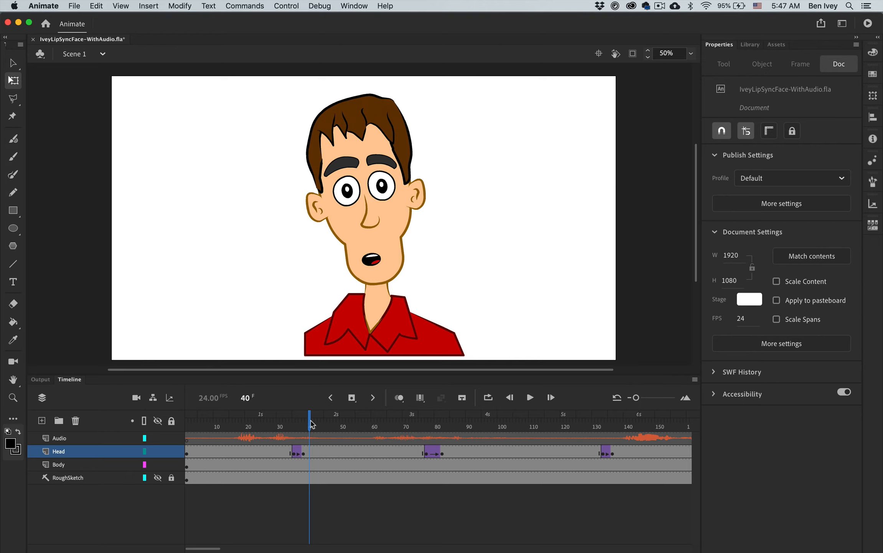
# - Play the scene to check the head movements against the audio, and return to the first frame
pyautogui.press('Return')
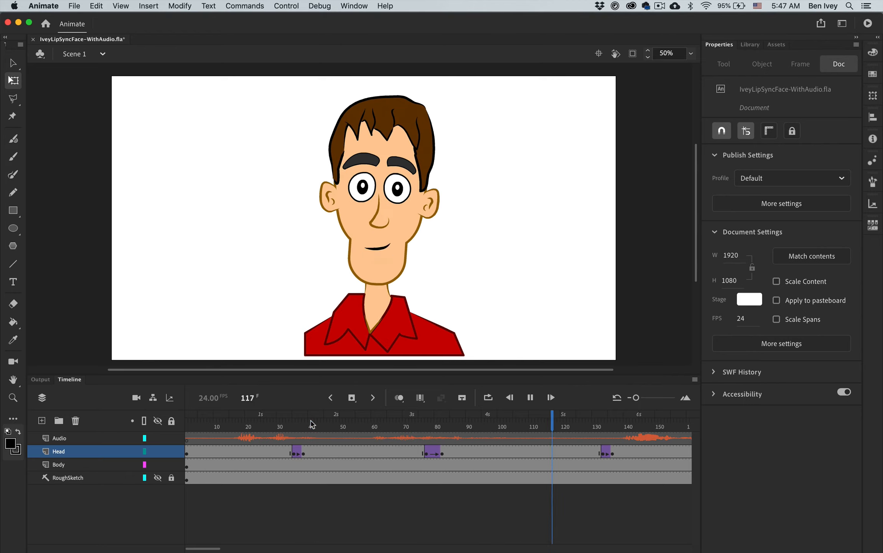
pyautogui.press('Return')
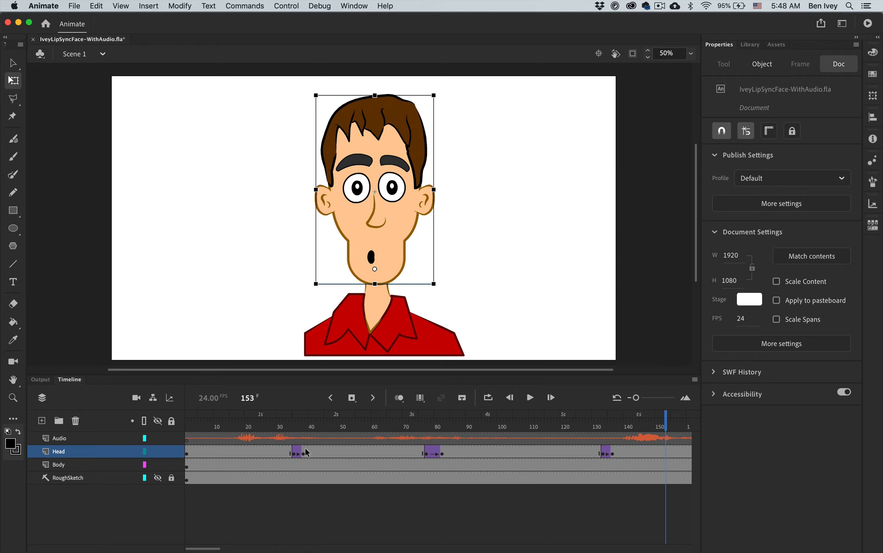
pyautogui.moveTo(247, 426); pyautogui.dragTo(144, 429)
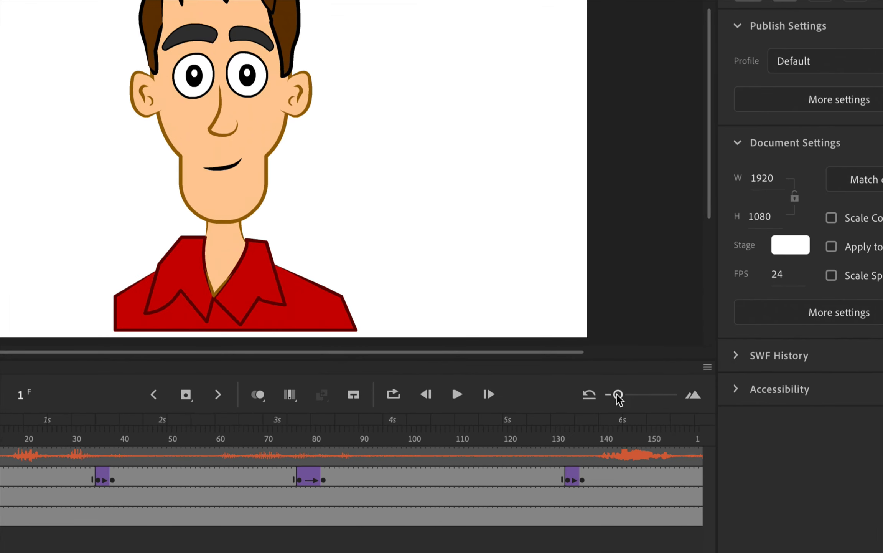
# - Widen the timeline's frame display and examine the first head tween around its start and its end keyframe at frame 38
pyautogui.moveTo(618, 395); pyautogui.dragTo(632, 394)
pyautogui.click(258, 480)
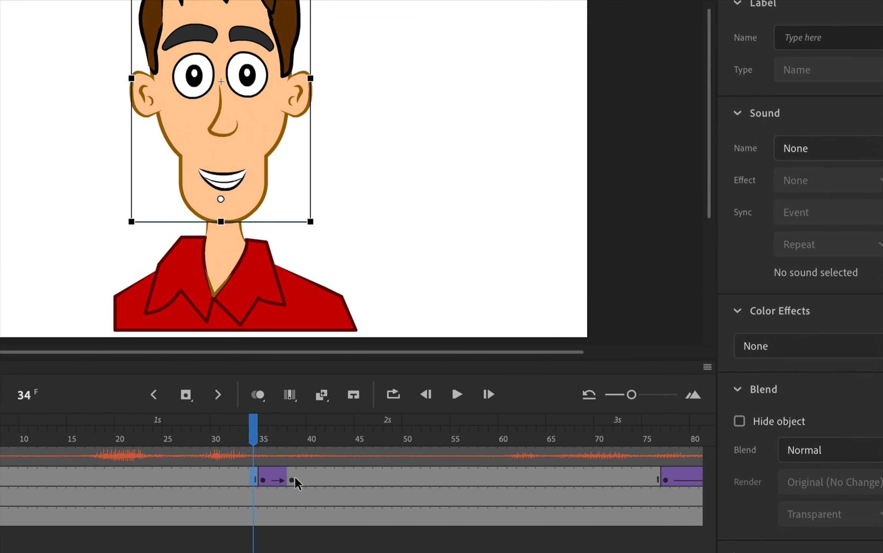
pyautogui.click(293, 480)
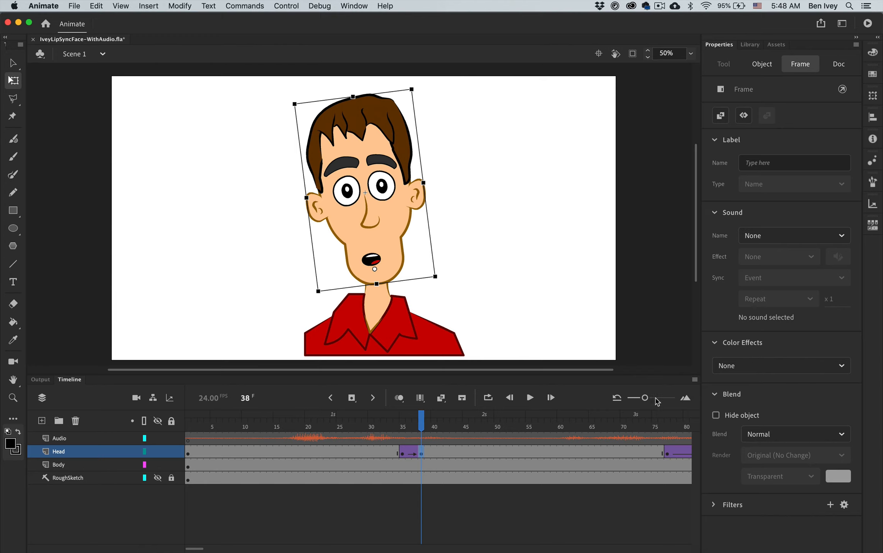
pyautogui.moveTo(423, 422)
pyautogui.mouseDown()
pyautogui.moveTo(365, 416)
pyautogui.moveTo(423, 415)
pyautogui.moveTo(407, 420)
pyautogui.moveTo(416, 422)
pyautogui.mouseUp()
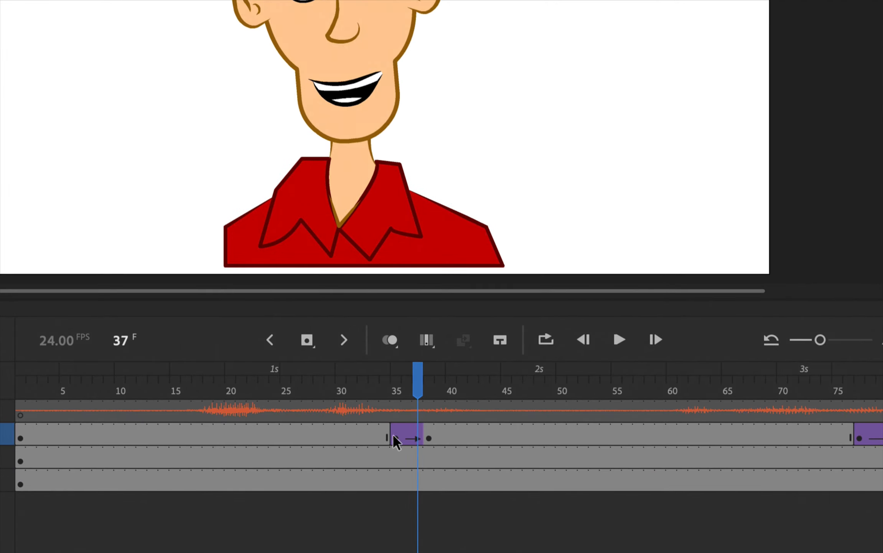
# - Open the Full_Head symbol from the tween's start at frame 35 and insert keyframes there on all of its layers
pyautogui.click(401, 448)
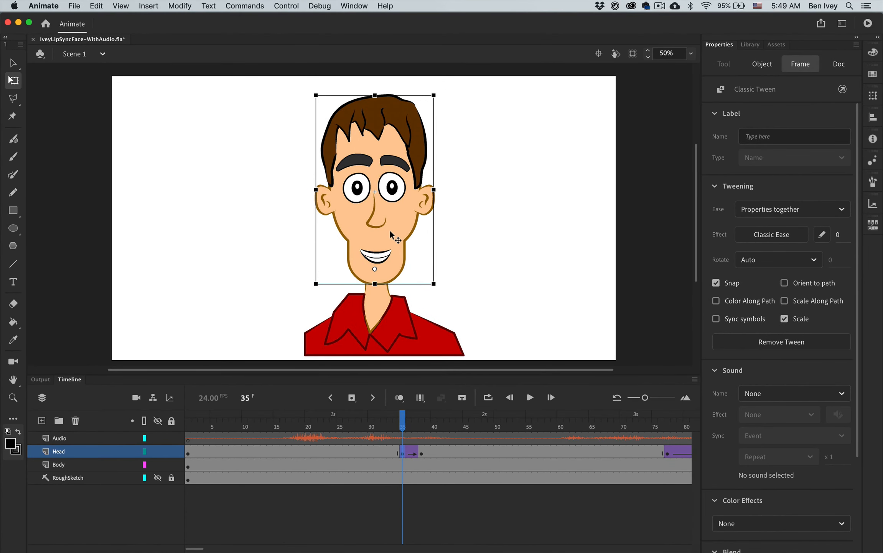
pyautogui.doubleClick(403, 229)
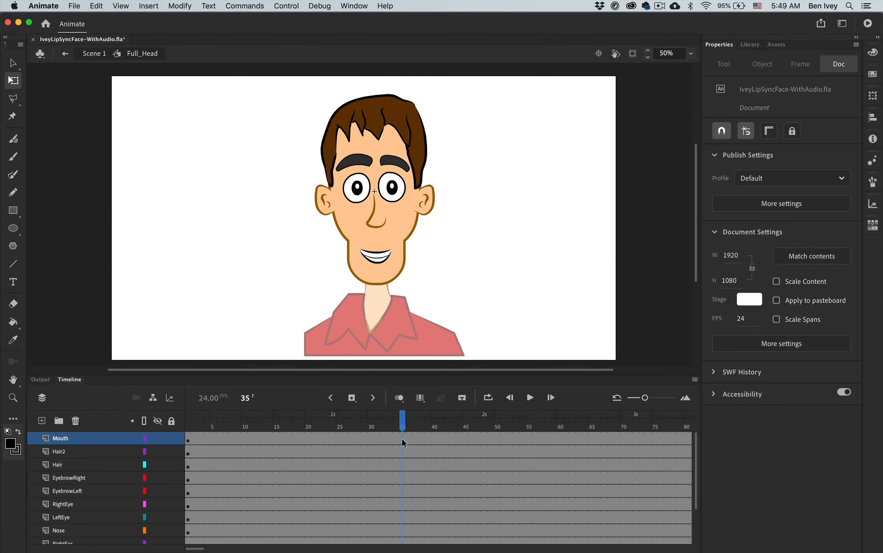
pyautogui.moveTo(402, 438); pyautogui.dragTo(403, 538)
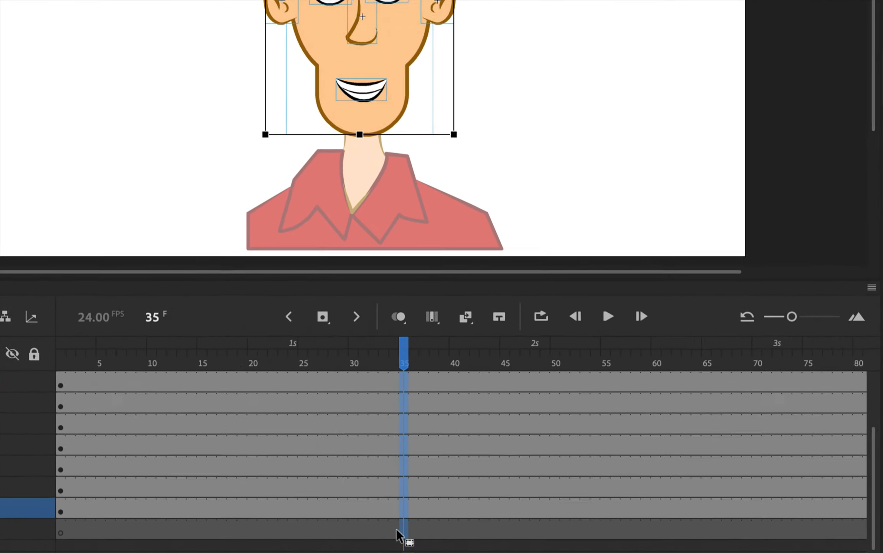
pyautogui.press('F6')
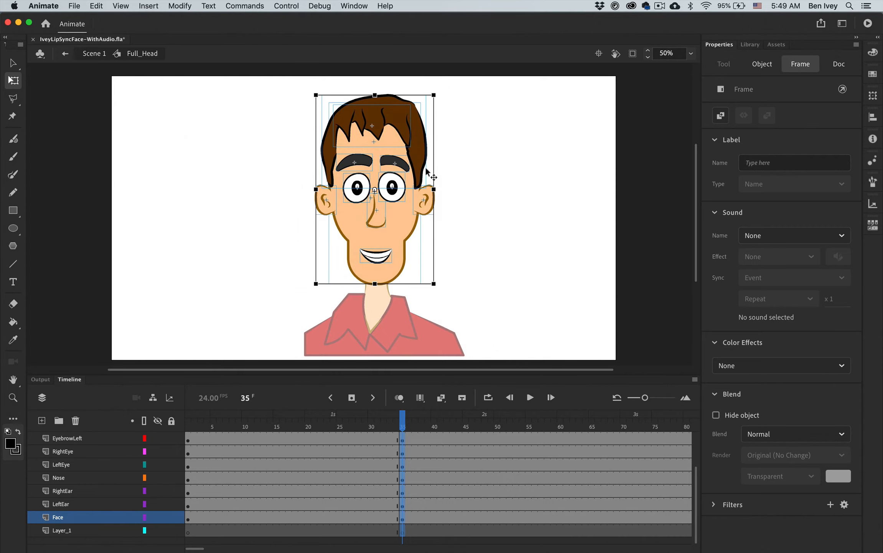
pyautogui.click(465, 245)
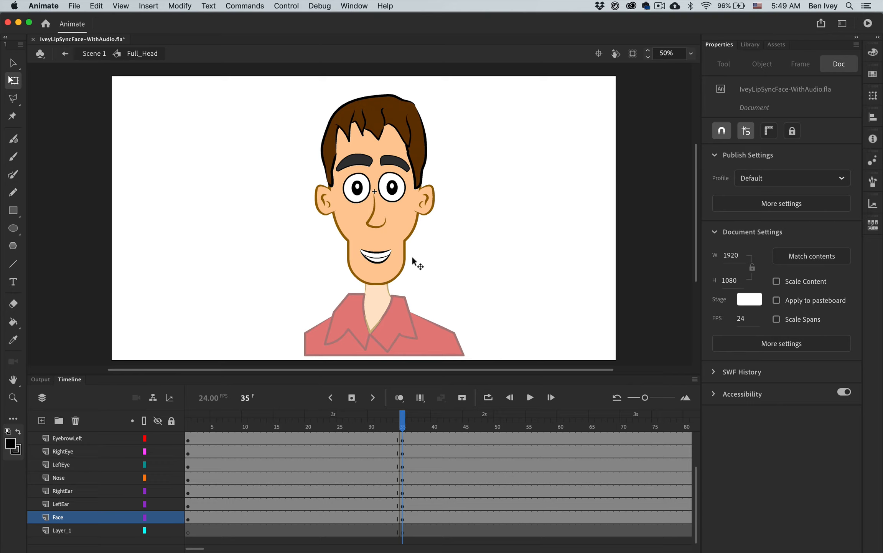
pyautogui.scroll(3, 413, 476)
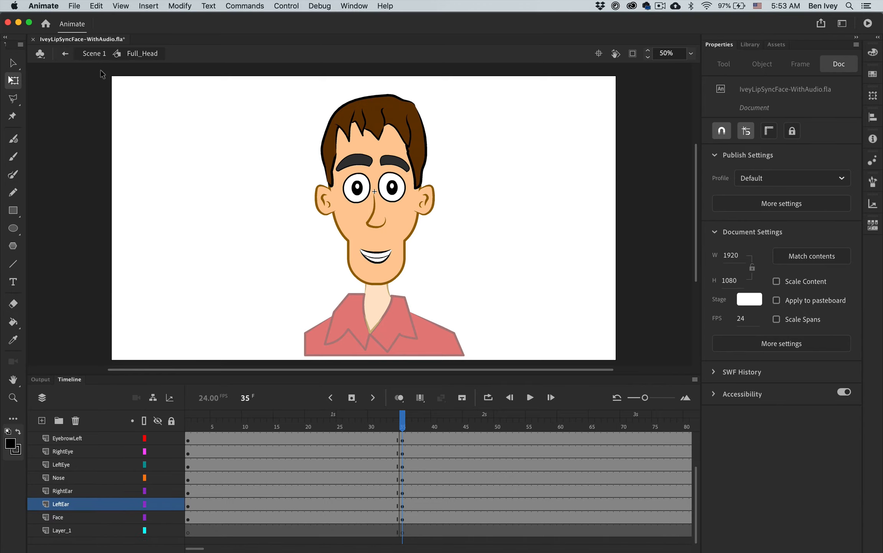
# - Reopen Full_Head from the Head tween's end keyframe in Scene 1 and insert keyframes at frame 38 on all of its layers
pyautogui.click(93, 54)
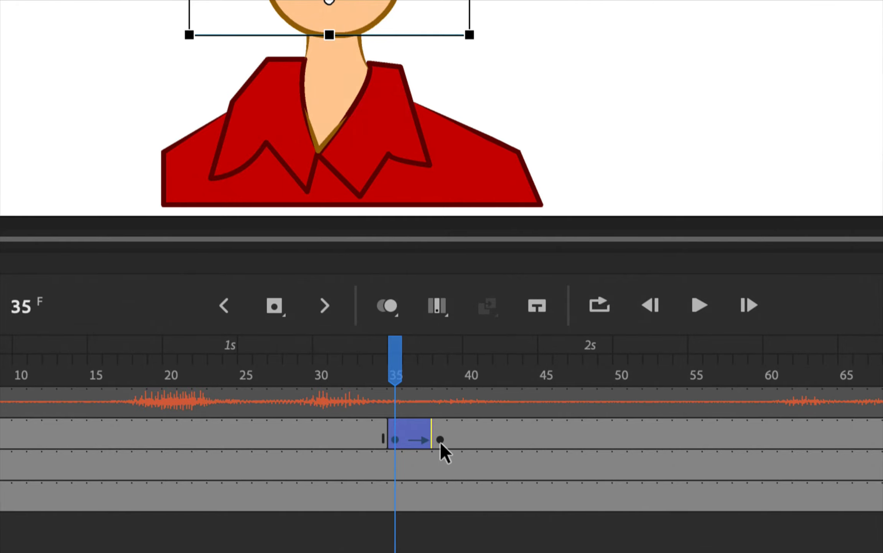
pyautogui.click(440, 440)
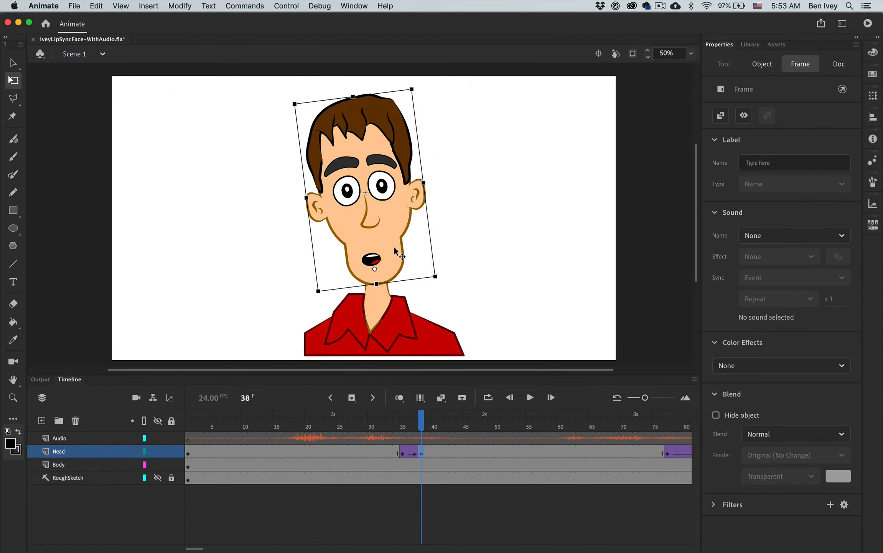
pyautogui.doubleClick(394, 248)
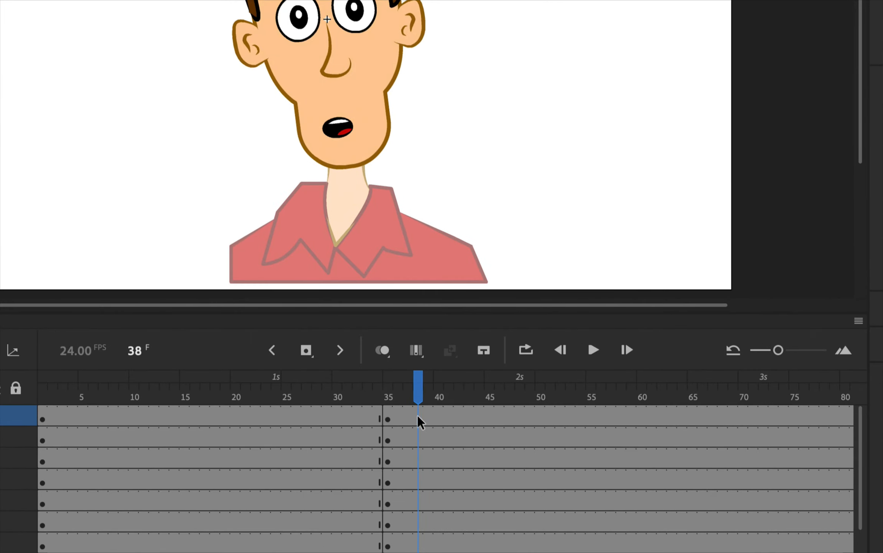
pyautogui.moveTo(422, 422); pyautogui.dragTo(421, 546)
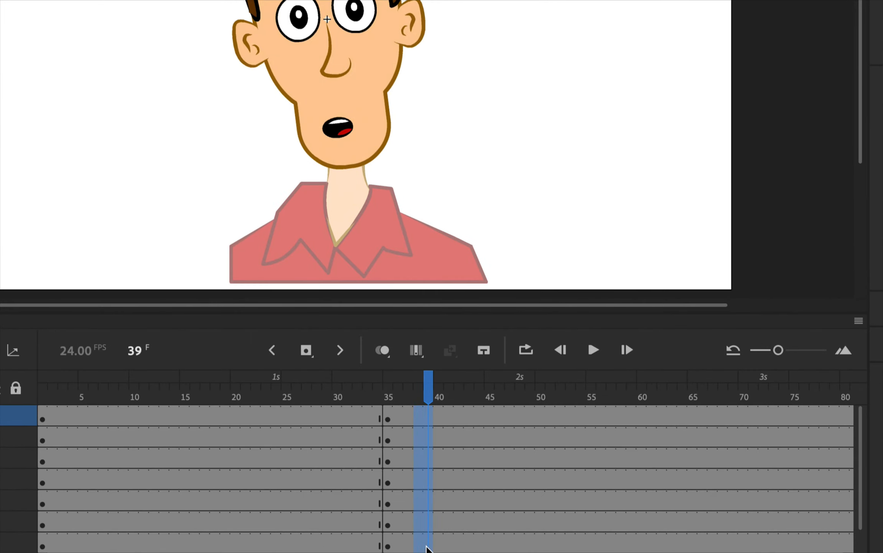
pyautogui.moveTo(418, 494); pyautogui.dragTo(419, 513)
pyautogui.press('F6')
pyautogui.scroll(2, 425, 484)
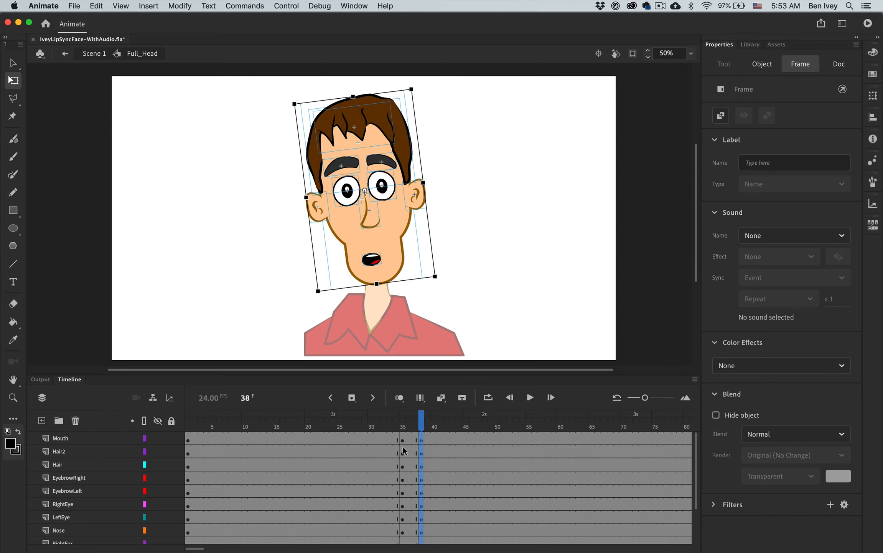
# - Nudge the nose to the left at the frame 38 keyframe inside Full_Head
pyautogui.click(402, 441)
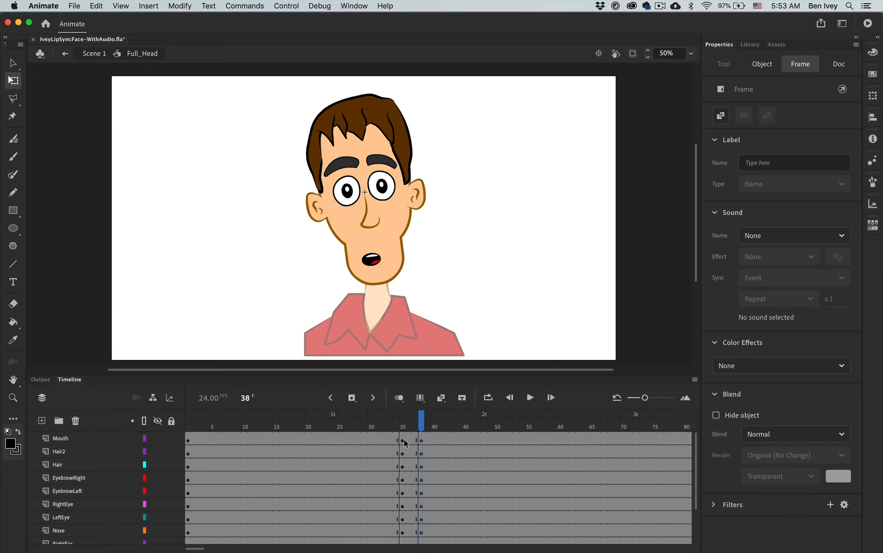
pyautogui.click(422, 440)
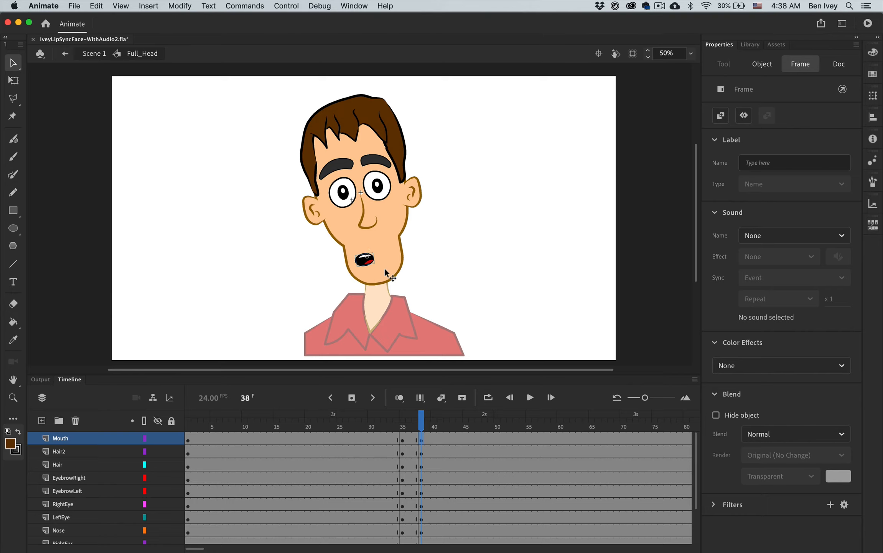
pyautogui.click(364, 222)
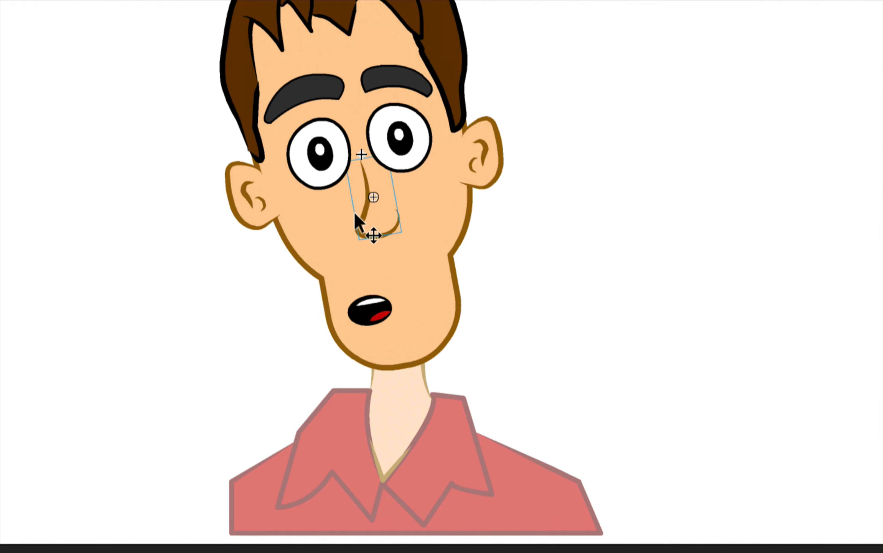
pyautogui.hotkey('shift', 'Left')
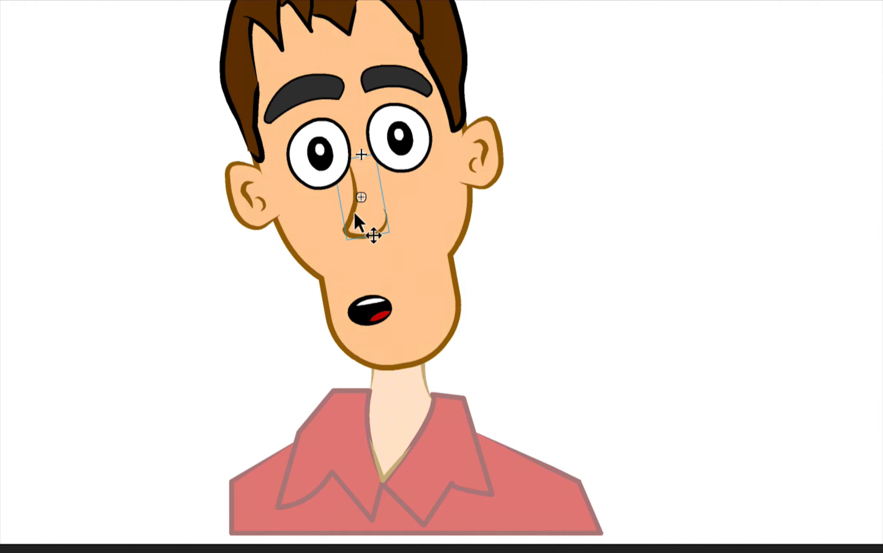
pyautogui.press('Left')
pyautogui.press('Left')
pyautogui.press('Left')
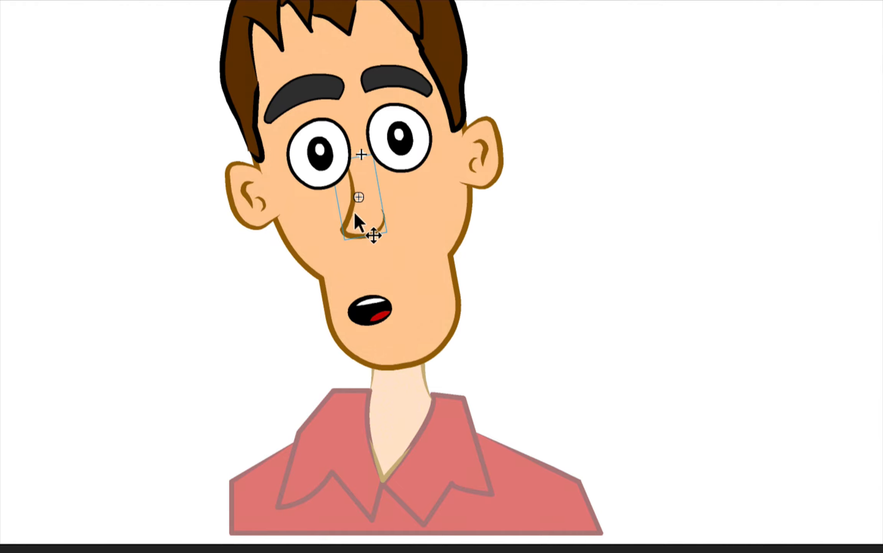
# - Select both eyes at frame 38 and nudge them together to the left in the direction of the head tilt
pyautogui.click(324, 173)
pyautogui.keyDown('shift'); pyautogui.click(411, 147); pyautogui.keyUp('shift')
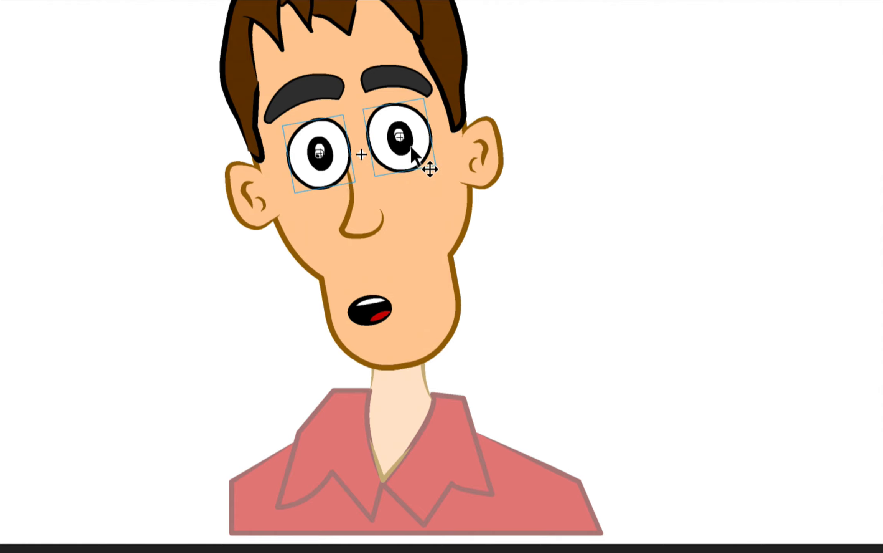
pyautogui.press('Left')
pyautogui.press('Left')
pyautogui.press('Left')
pyautogui.press('Left')
pyautogui.press('Left')
pyautogui.press('Left')
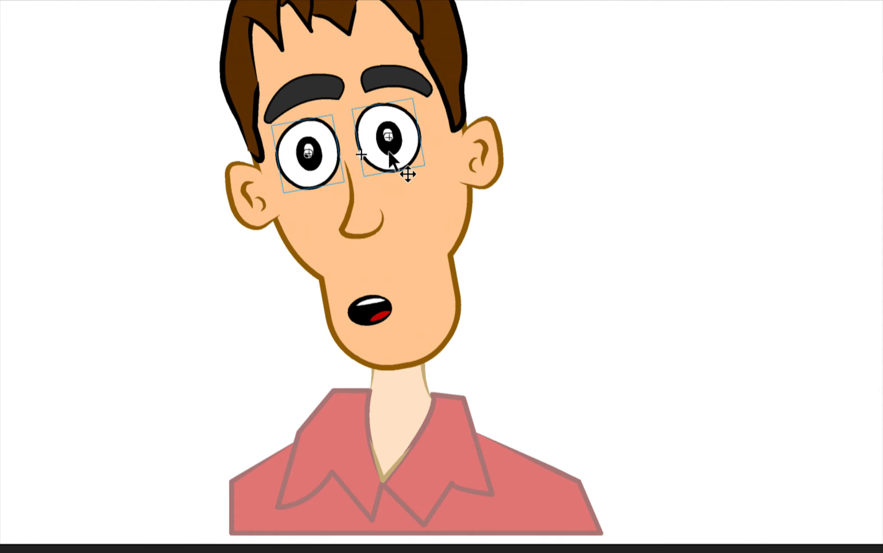
# - Select both eyebrows at frame 38 and nudge them left, then down closer to the eyes
pyautogui.click(339, 92)
pyautogui.keyDown('shift'); pyautogui.click(384, 83); pyautogui.keyUp('shift')
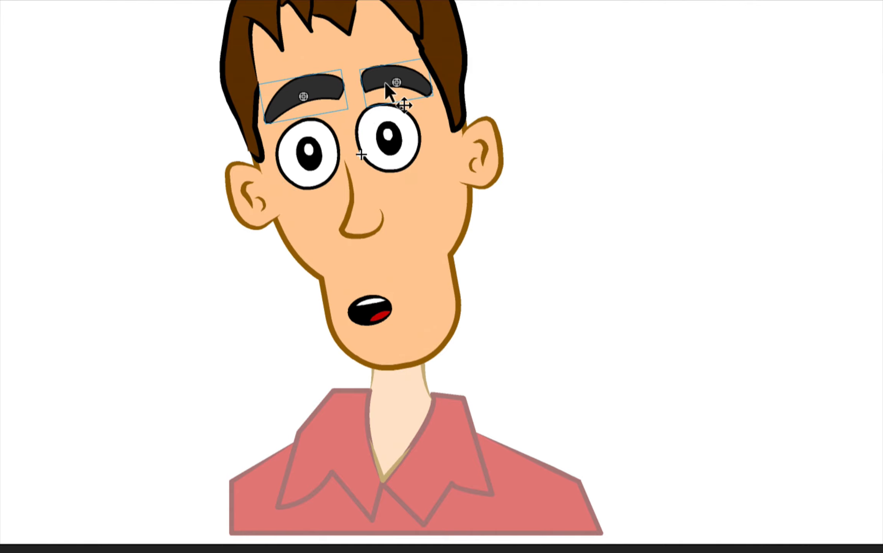
pyautogui.press('Left')
pyautogui.press('Left')
pyautogui.press('Left')
pyautogui.press('Left')
pyautogui.press('Left')
pyautogui.press('Left')
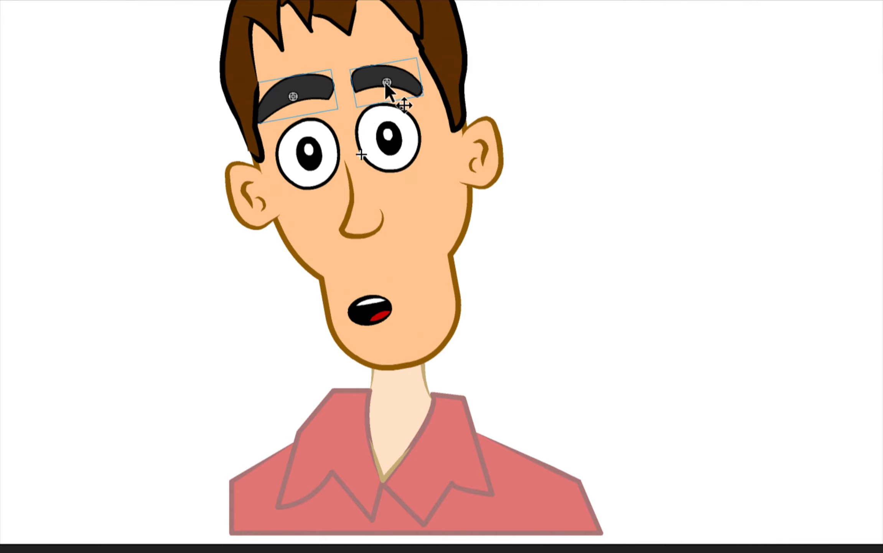
pyautogui.press('Down')
pyautogui.press('Down')
pyautogui.press('Down')
pyautogui.press('Down')
pyautogui.press('Down')
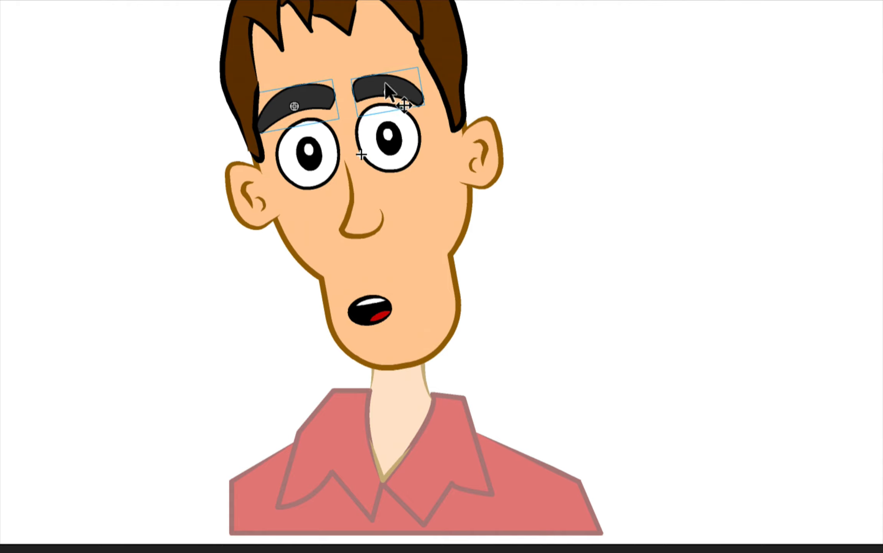
pyautogui.press('Down')
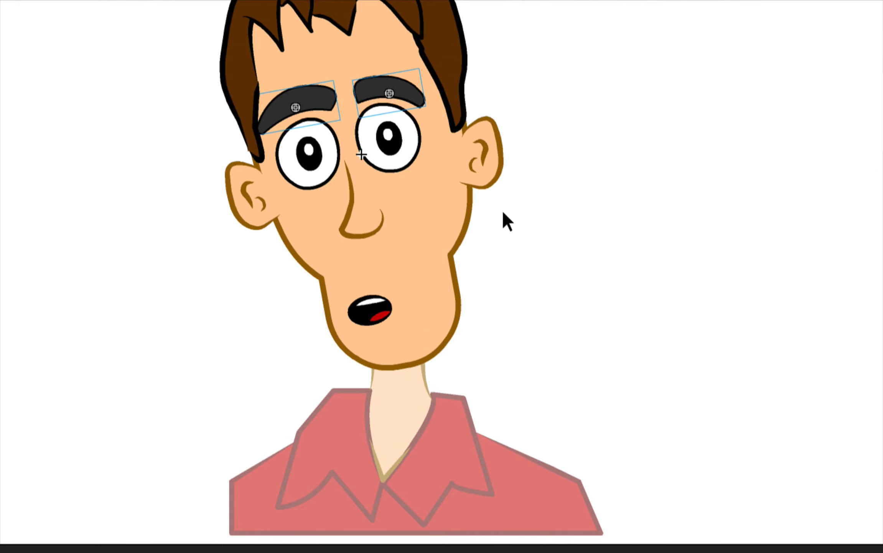
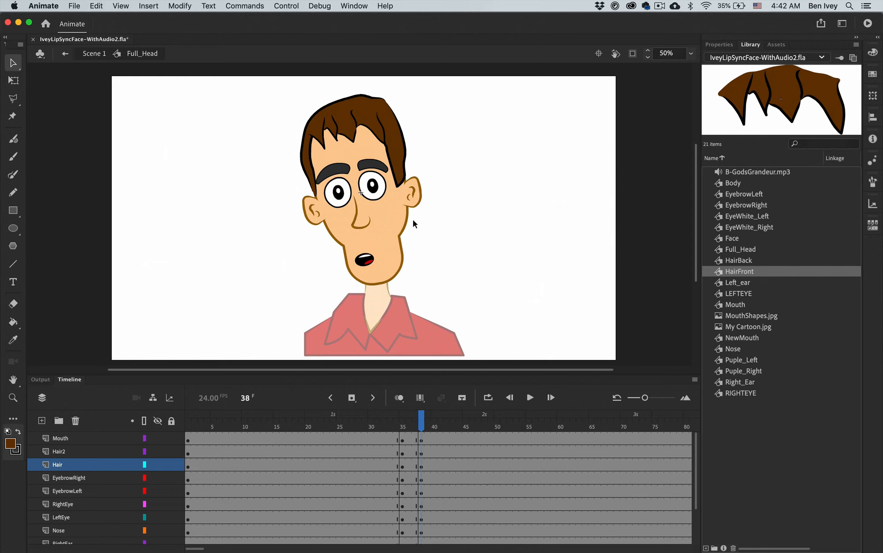
# - Shift the ear on the RightEar layer inward to the left and slightly down at frame 38
pyautogui.click(409, 191)
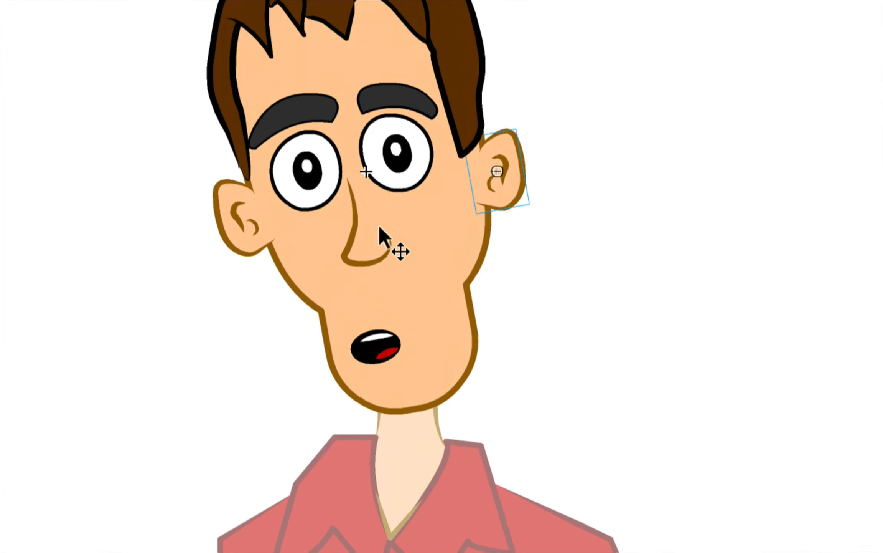
pyautogui.hotkey('shift', 'Left')
pyautogui.press('Right')
pyautogui.press('Right')
pyautogui.press('Right')
pyautogui.press('Right')
pyautogui.press('Right')
pyautogui.press('Right')
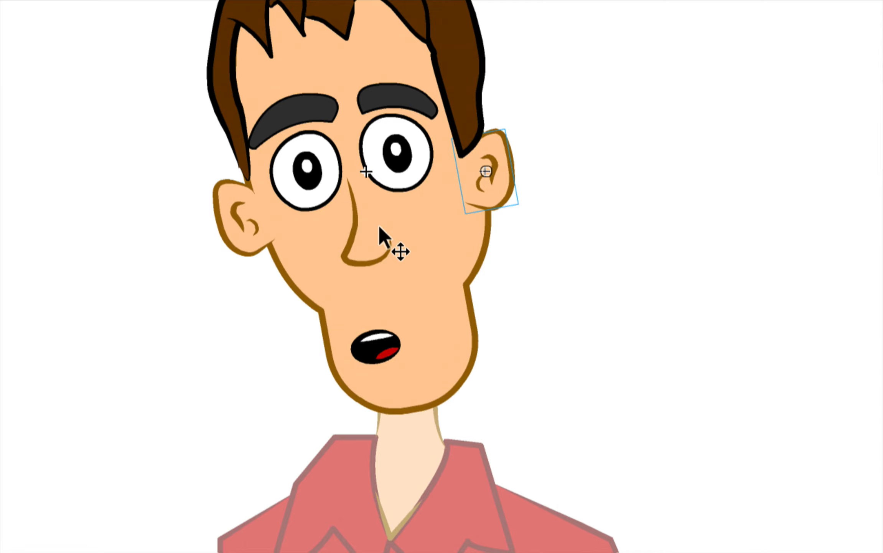
pyautogui.press('Down')
pyautogui.press('Down')
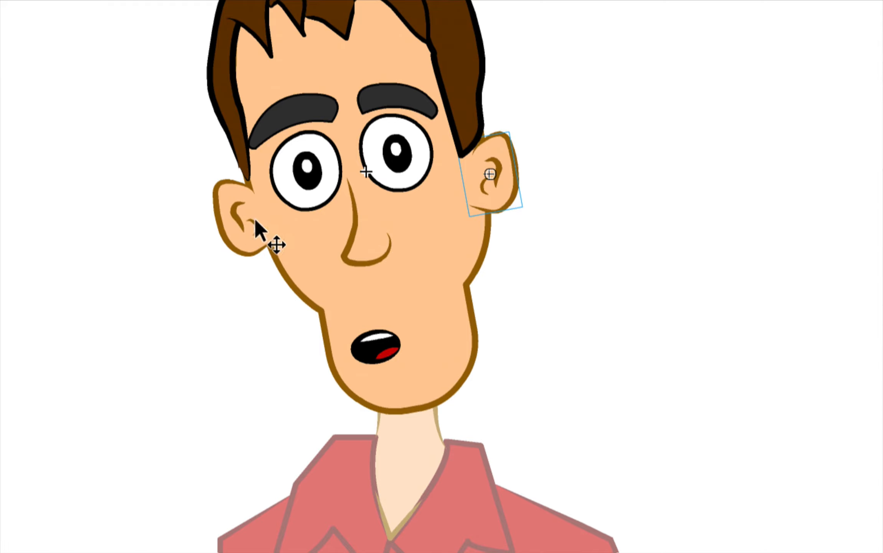
# - Shift the ear on the LeftEar layer to the right at frame 38 and check the pose on the timeline
pyautogui.click(235, 221)
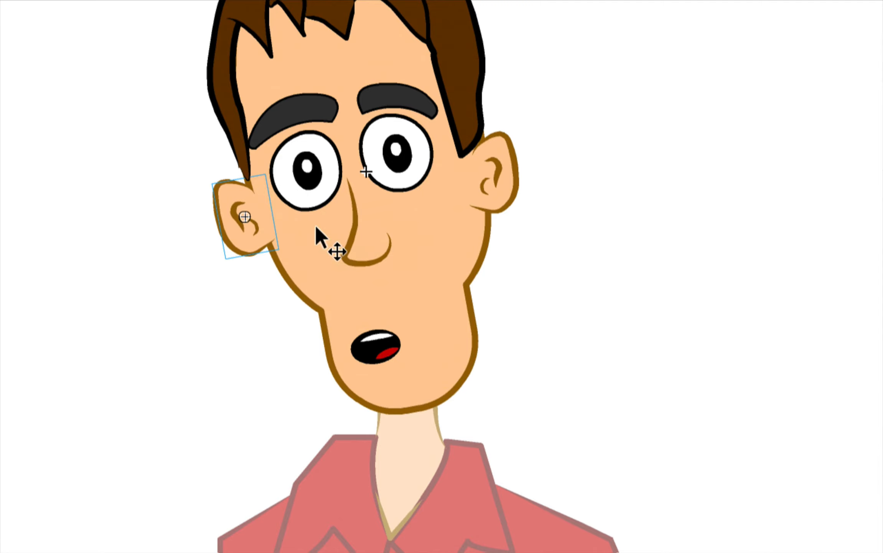
pyautogui.hotkey('shift', 'Right')
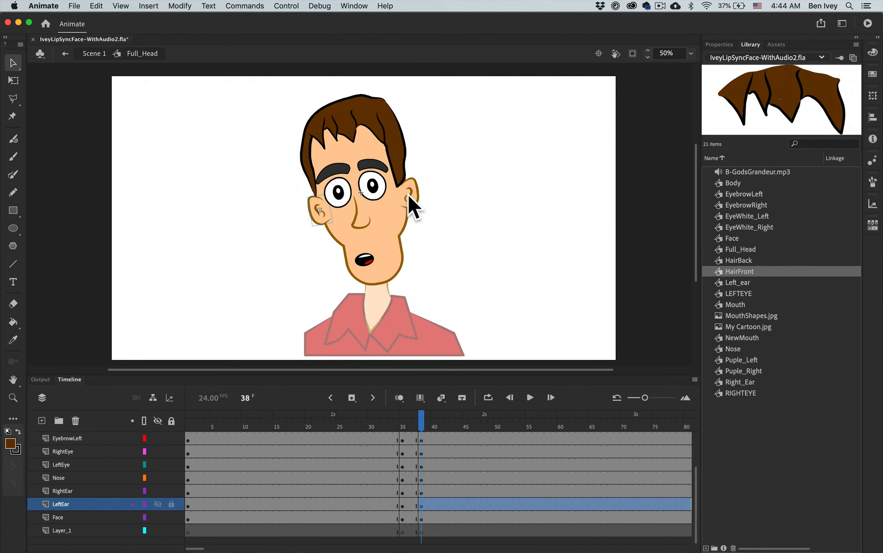
pyautogui.moveTo(422, 421)
pyautogui.mouseDown()
pyautogui.moveTo(407, 422)
pyautogui.moveTo(425, 422)
pyautogui.mouseUp()
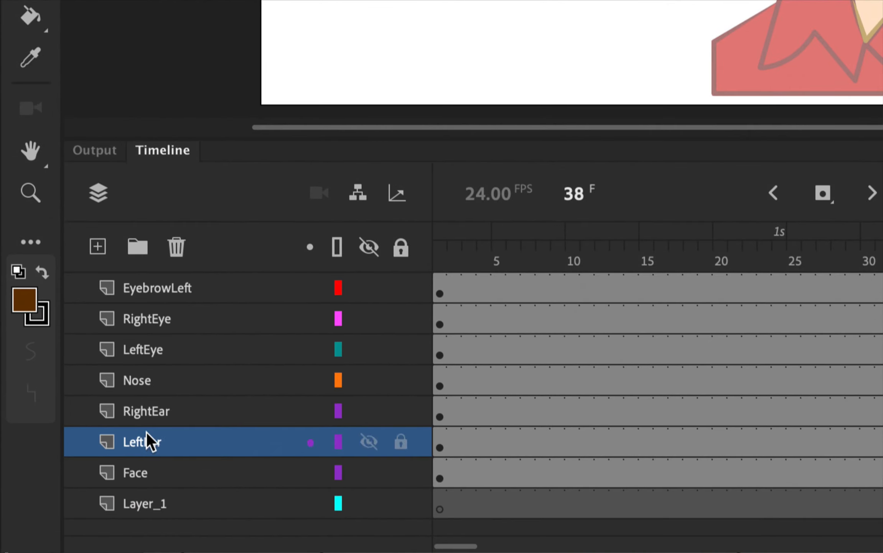
# - Copy the RightEar and LeftEar layers together and paste them between the Face layer and Layer_1
pyautogui.keyDown('shift'); pyautogui.click(149, 421); pyautogui.keyUp('shift')
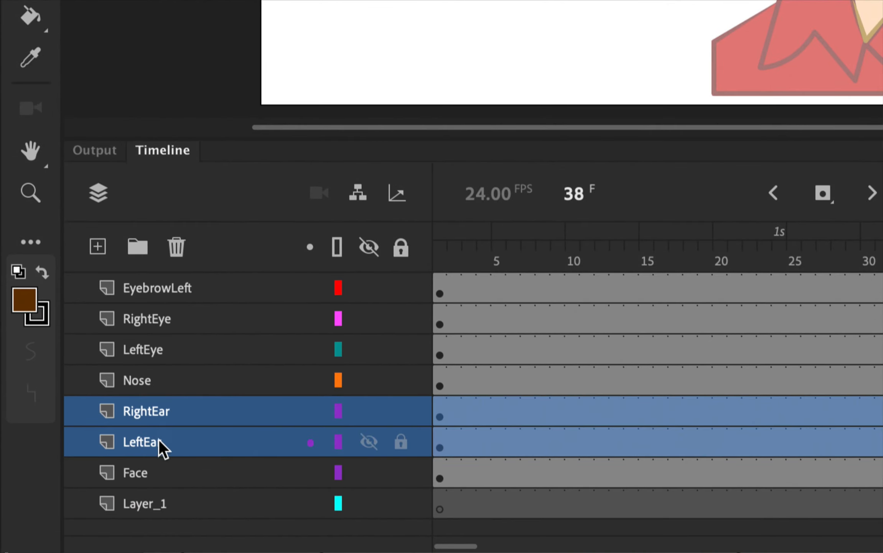
pyautogui.rightClick(152, 415)
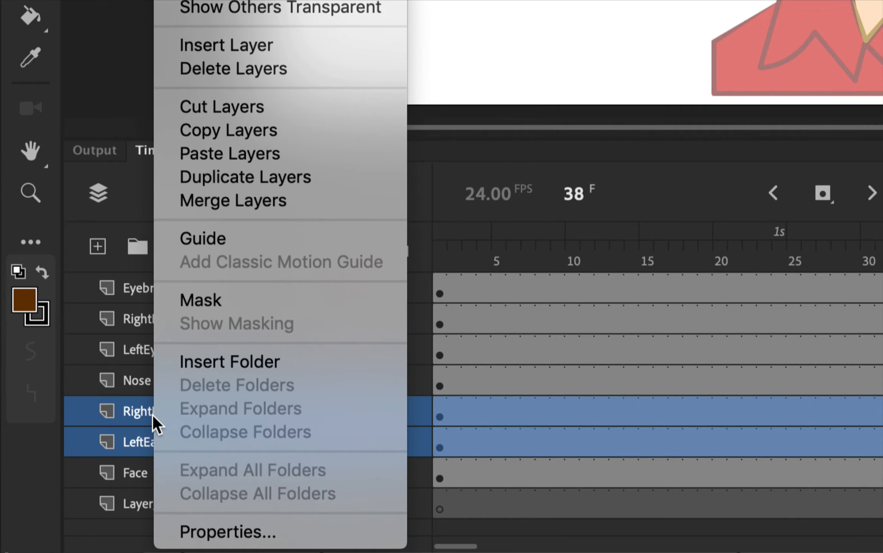
pyautogui.click(265, 132)
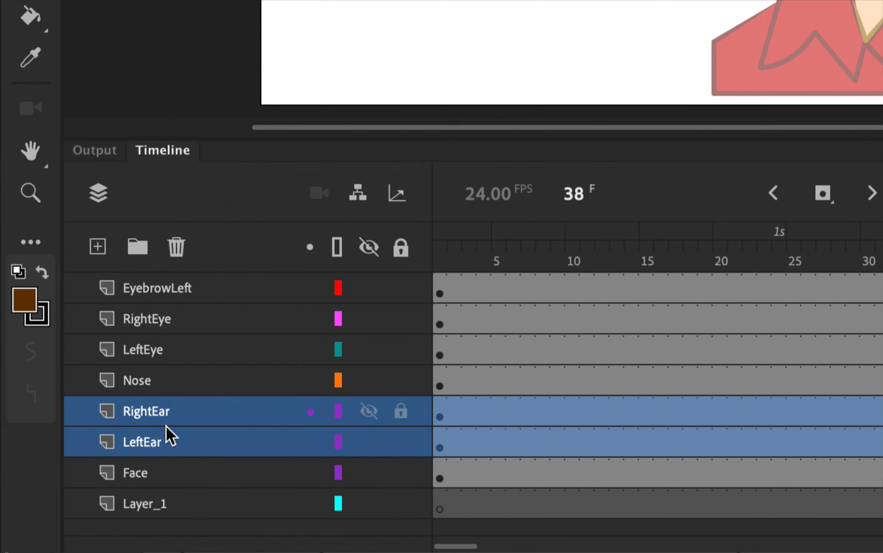
pyautogui.click(130, 502)
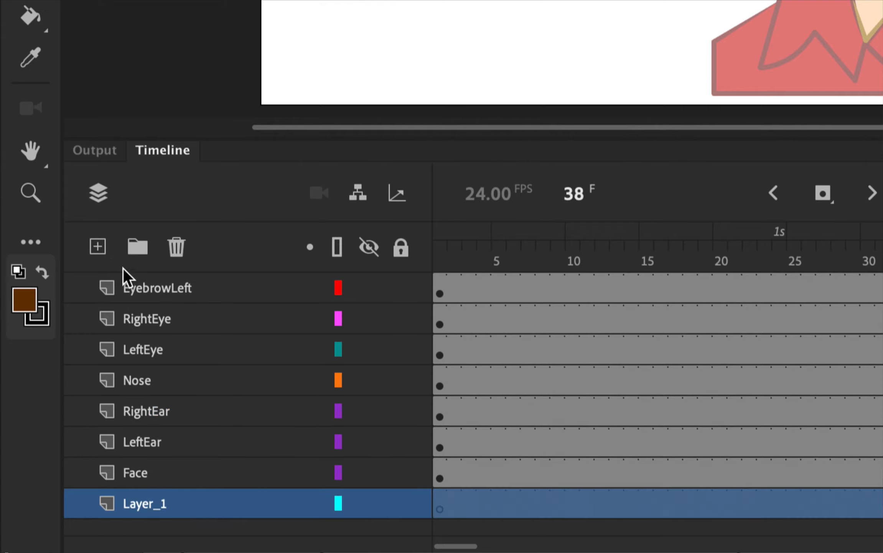
pyautogui.rightClick(137, 503)
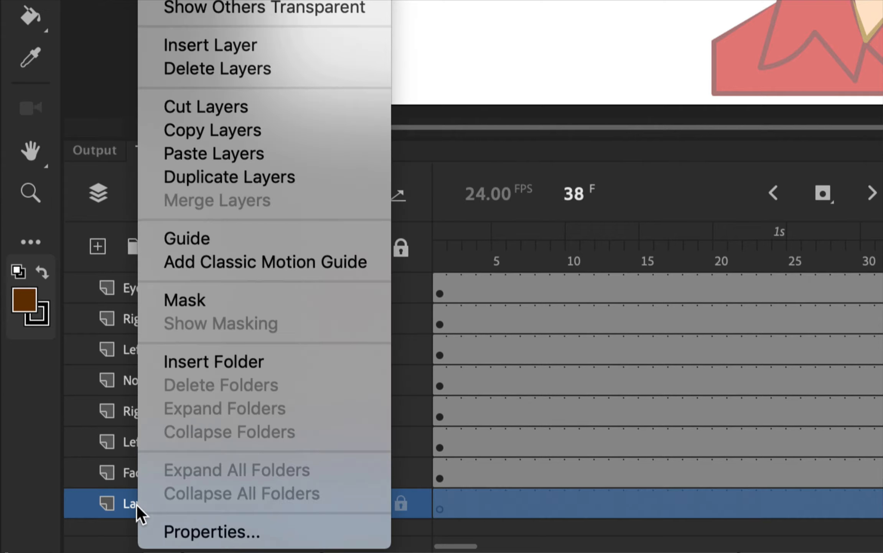
pyautogui.click(249, 153)
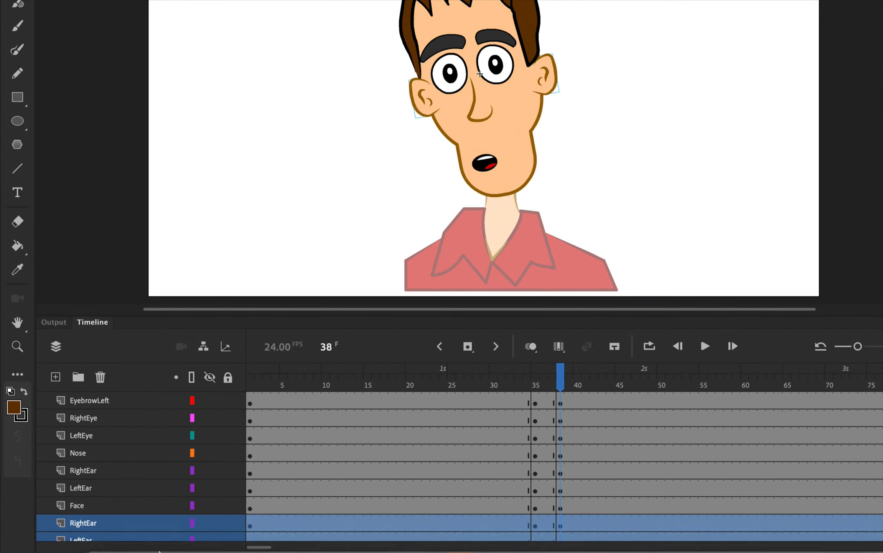
# - Rename the pasted ear layers beneath Face as RightEar_Copy and LeftEar_copy
pyautogui.scroll(-2, 106, 523)
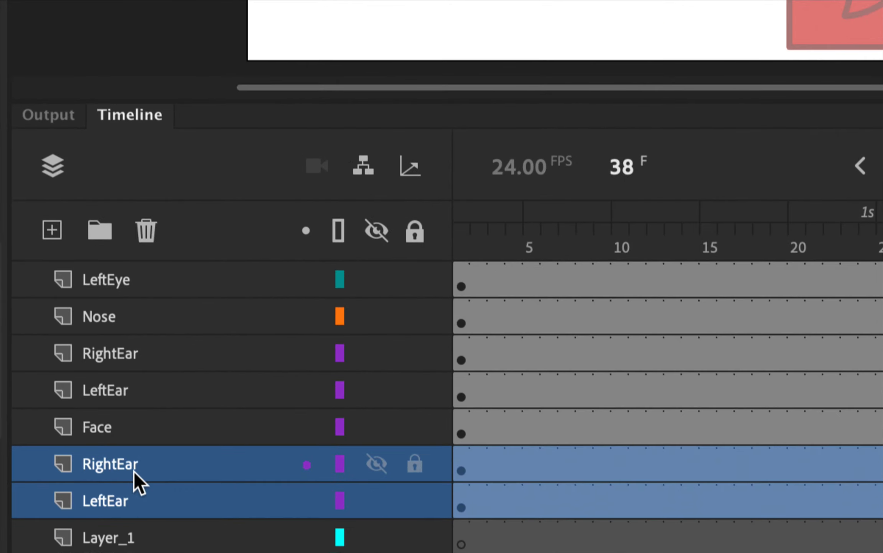
pyautogui.click(136, 469)
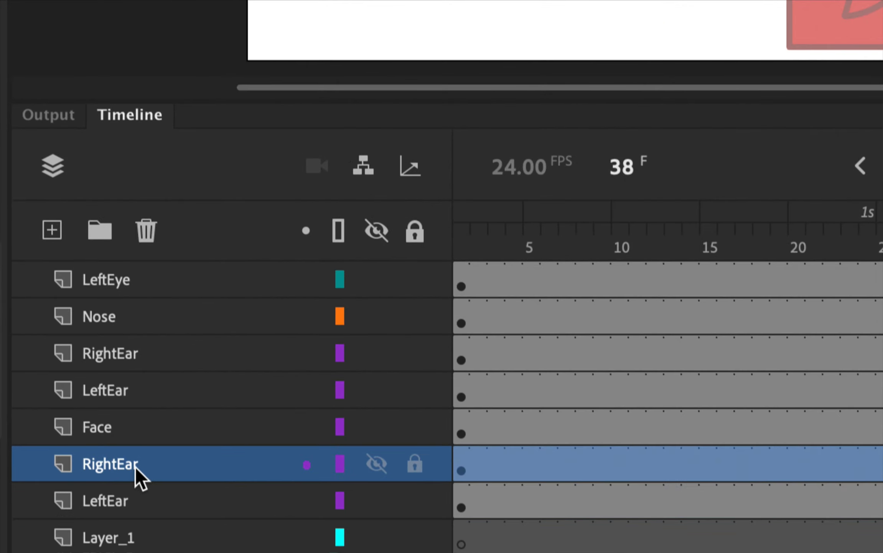
pyautogui.doubleClick(135, 466)
pyautogui.click(183, 466)
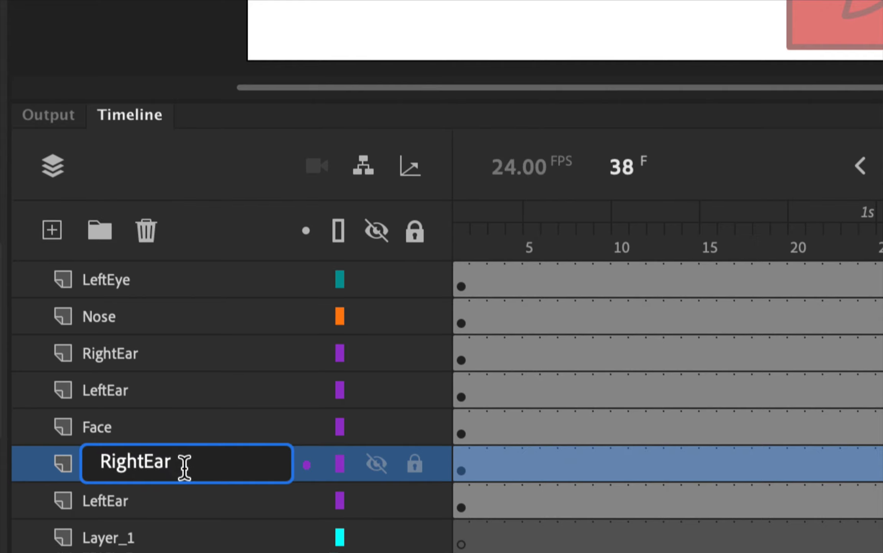
pyautogui.write('Copy')
pyautogui.press('Return')
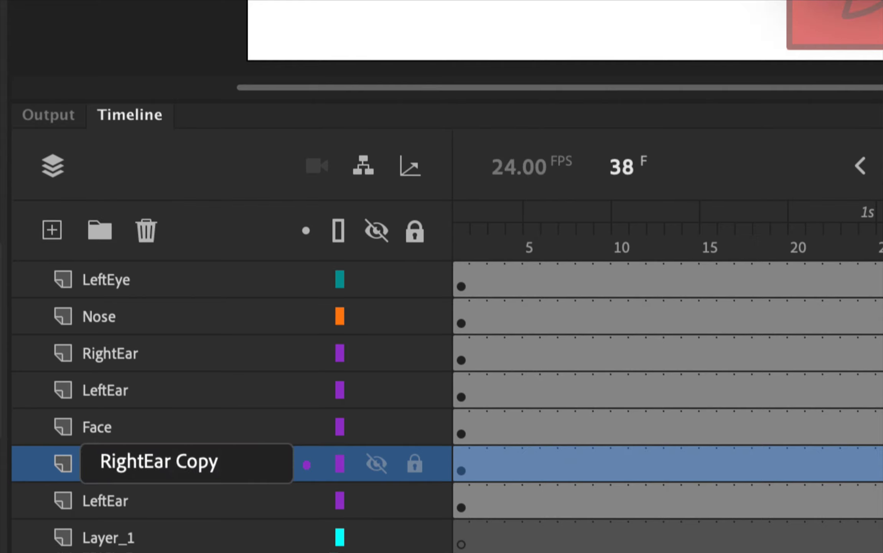
pyautogui.click(125, 501)
pyautogui.doubleClick(135, 500)
pyautogui.click(157, 498)
pyautogui.write('copy')
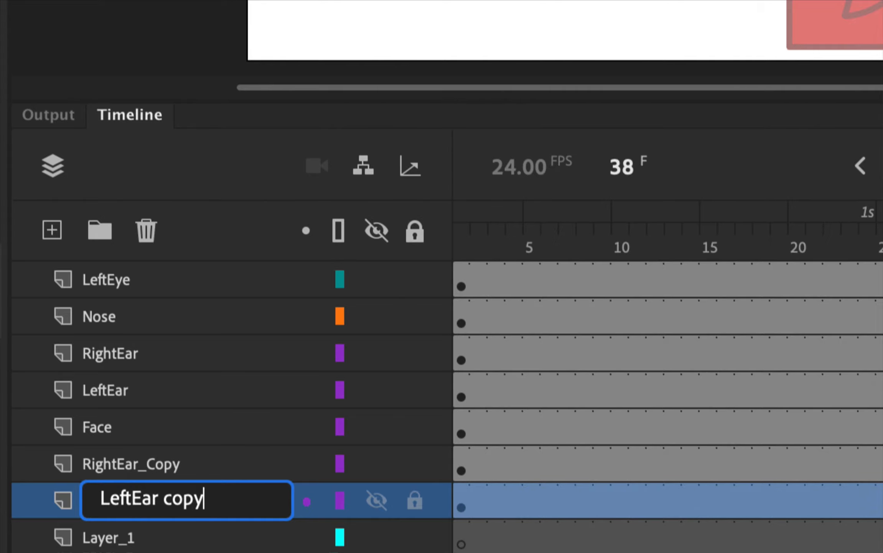
pyautogui.press('Return')
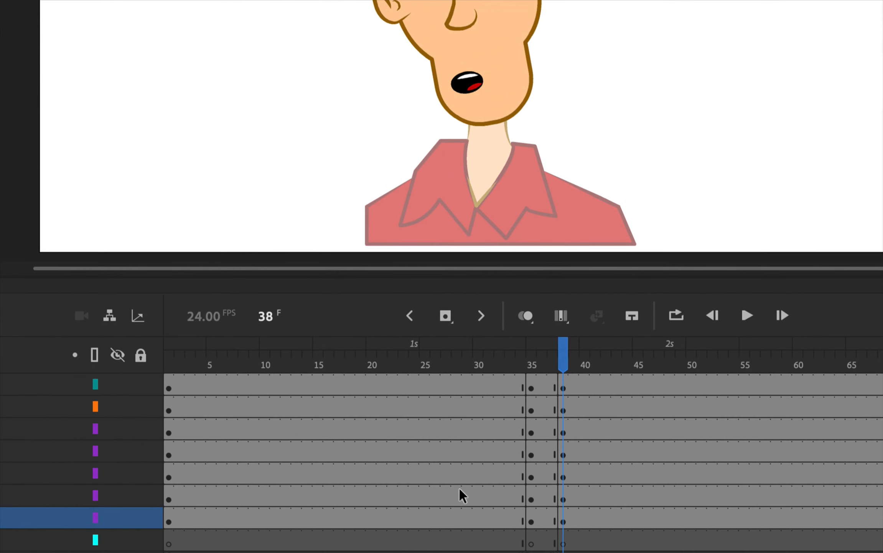
# - Delete the ear artwork from the frame 1 keyframes of the RightEar_Copy and LeftEar_copy layers
pyautogui.click(350, 503)
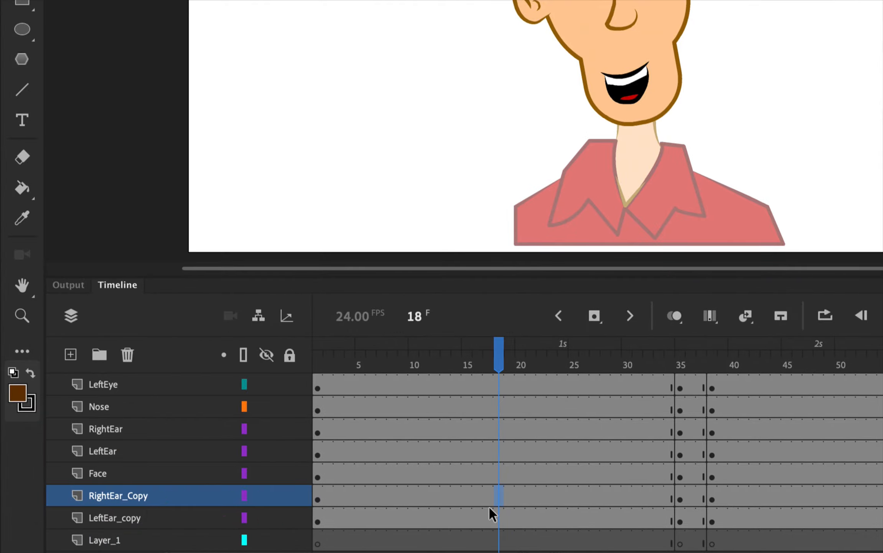
pyautogui.click(321, 496)
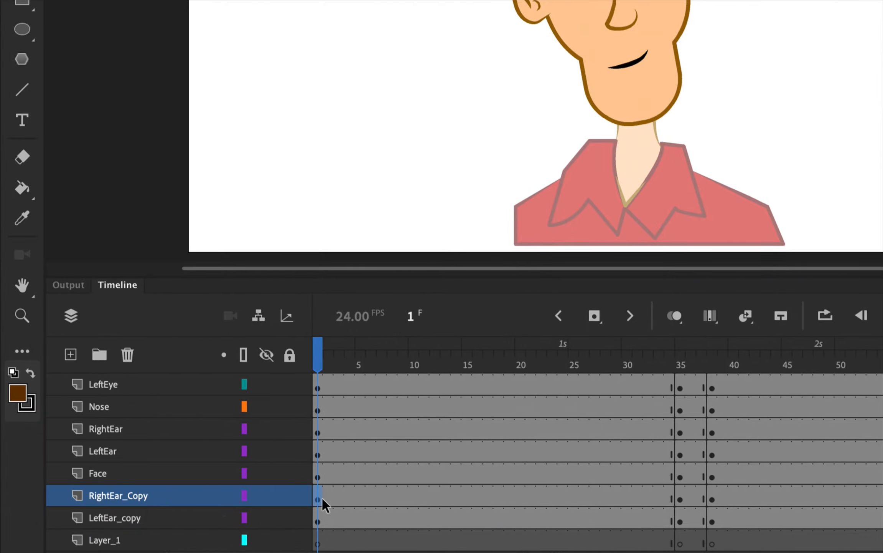
pyautogui.press('Delete')
pyautogui.click(318, 517)
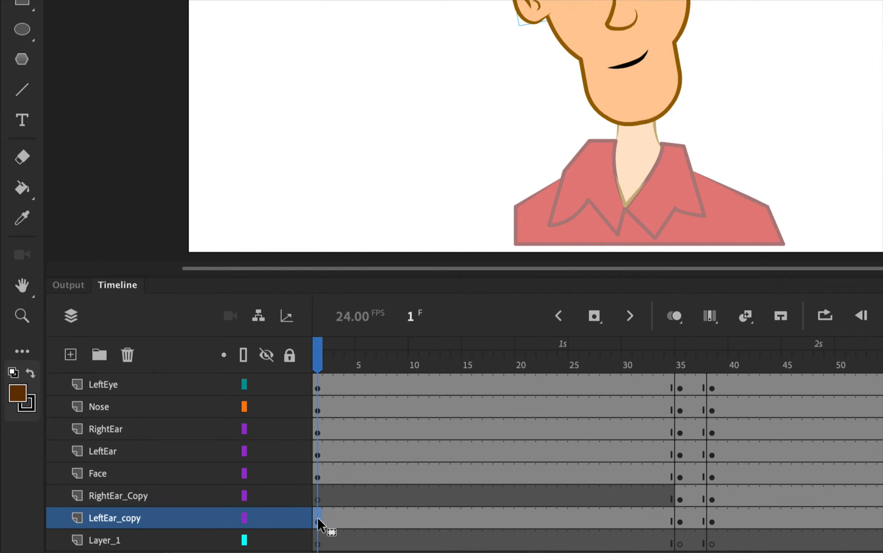
pyautogui.press('Delete')
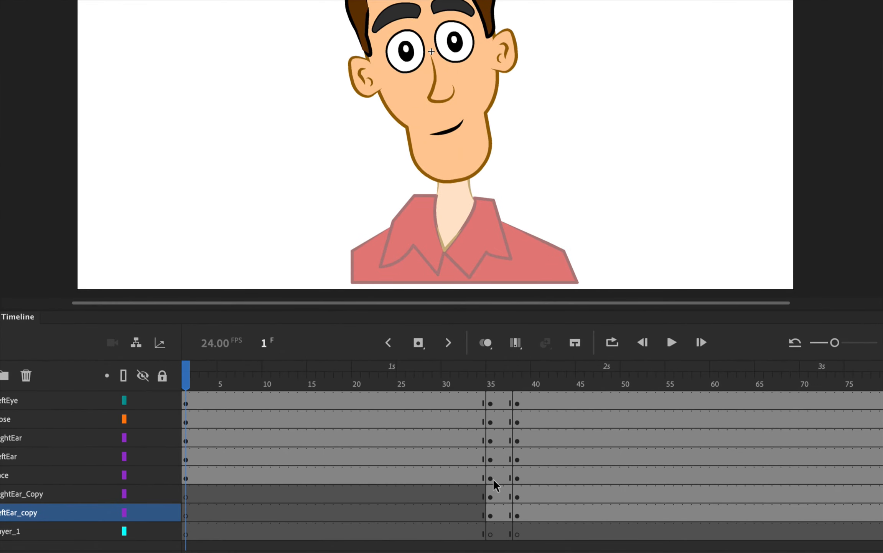
# - Delete the ear from the original LeftEar layer's keyframes at frames 35 and 38, so only the copy behind the face remains there
pyautogui.click(490, 479)
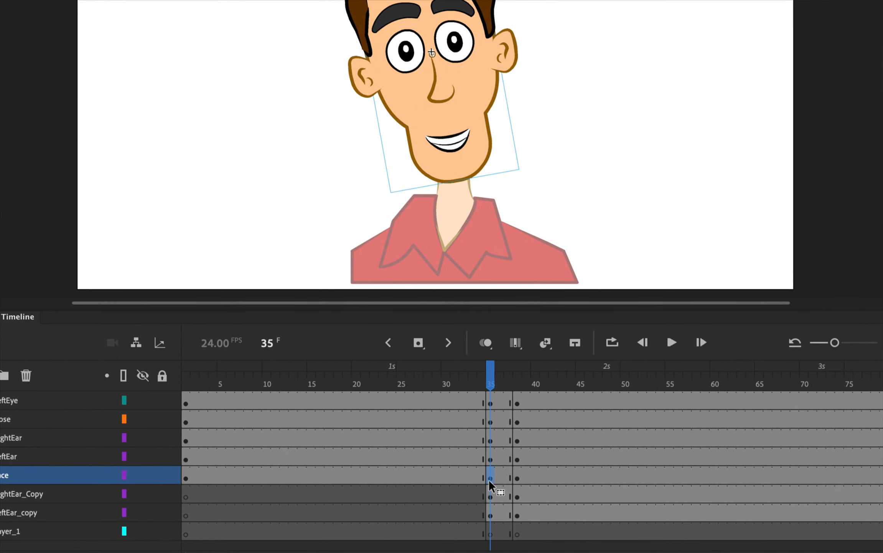
pyautogui.click(59, 456)
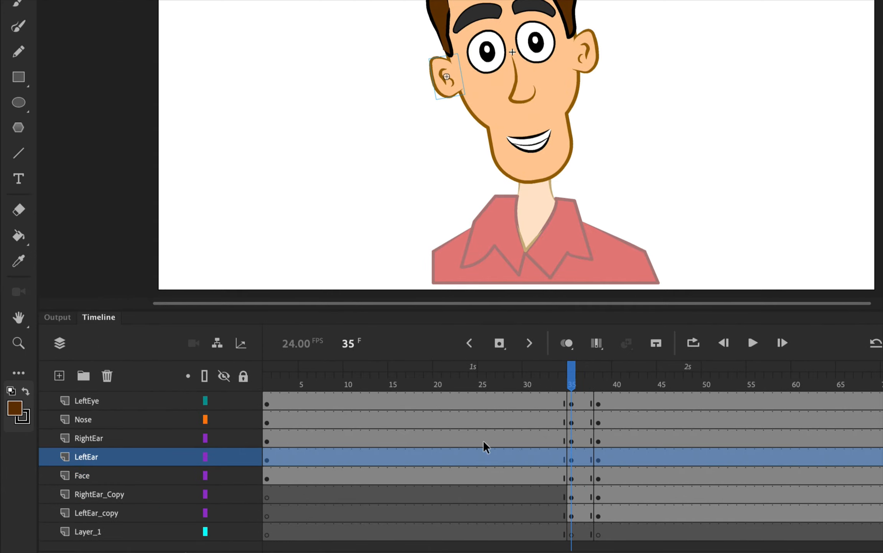
pyautogui.click(574, 456)
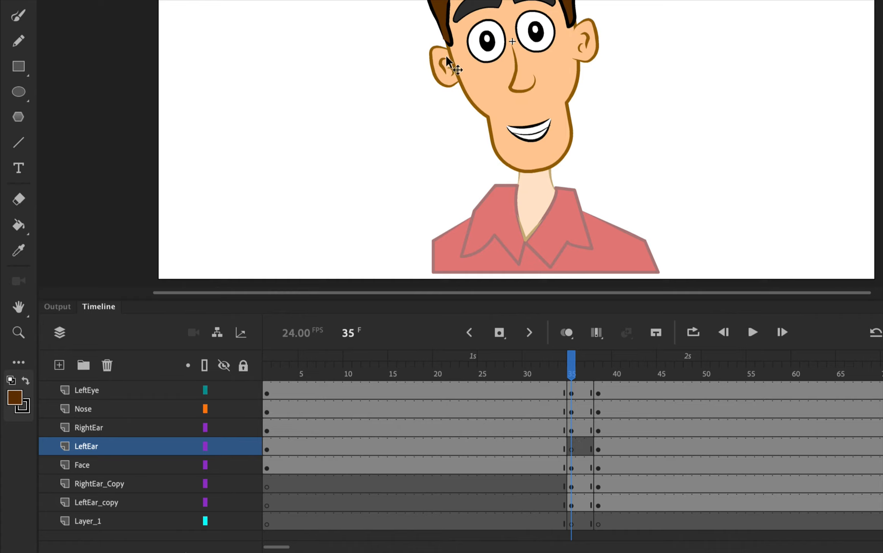
pyautogui.click(598, 447)
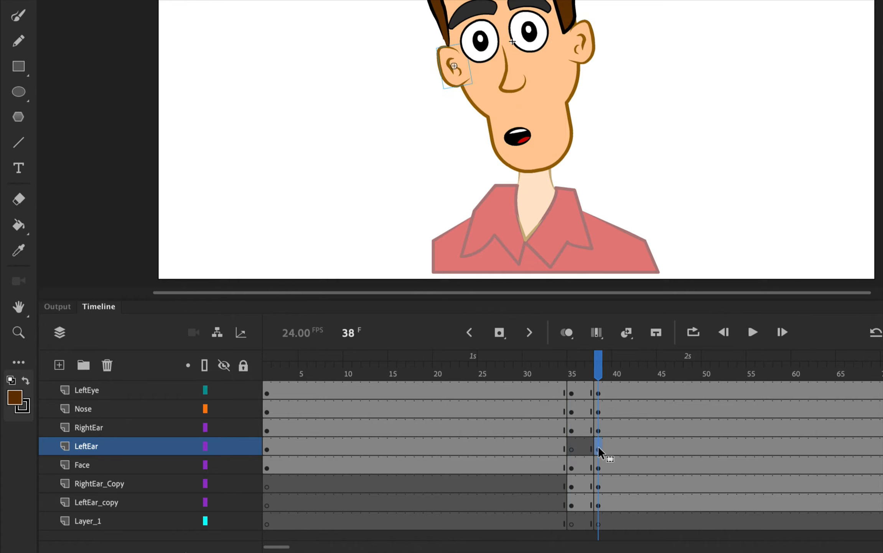
pyautogui.press('Delete')
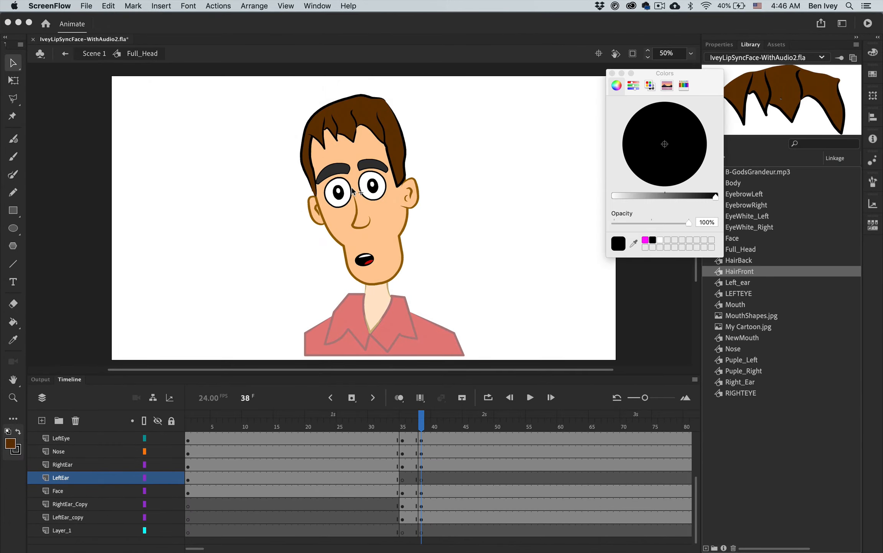
# - Open the RIGHTEYE symbol, add a keyframe at frame 38 on the Puple layer and nudge the pupil to the left
pyautogui.click(377, 186)
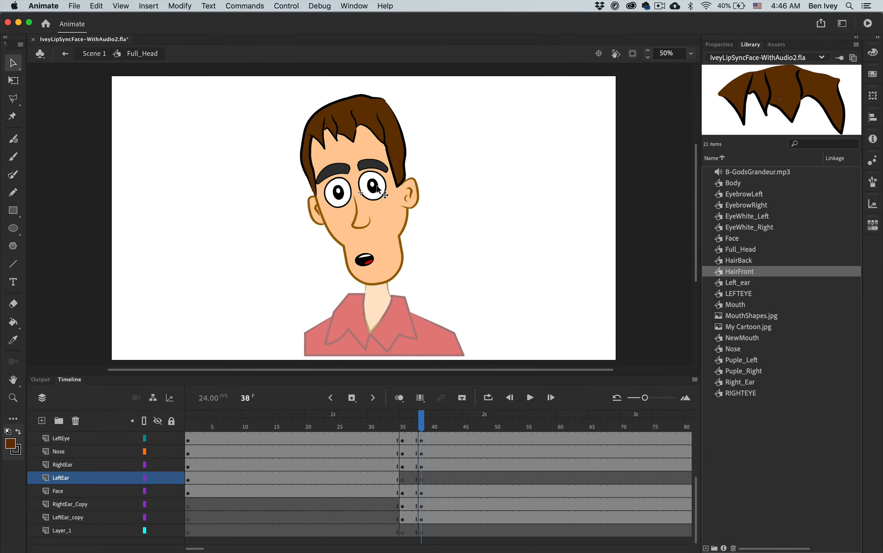
pyautogui.press('super+shift+d')
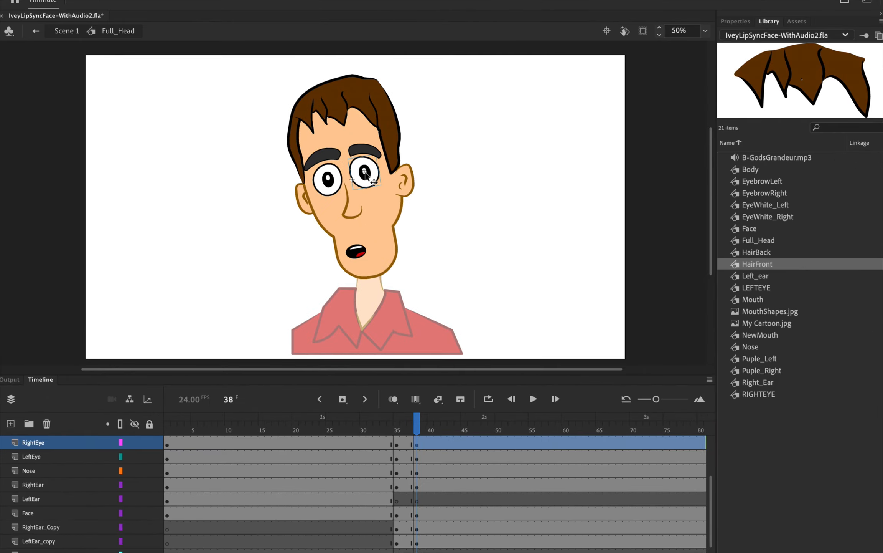
pyautogui.doubleClick(373, 186)
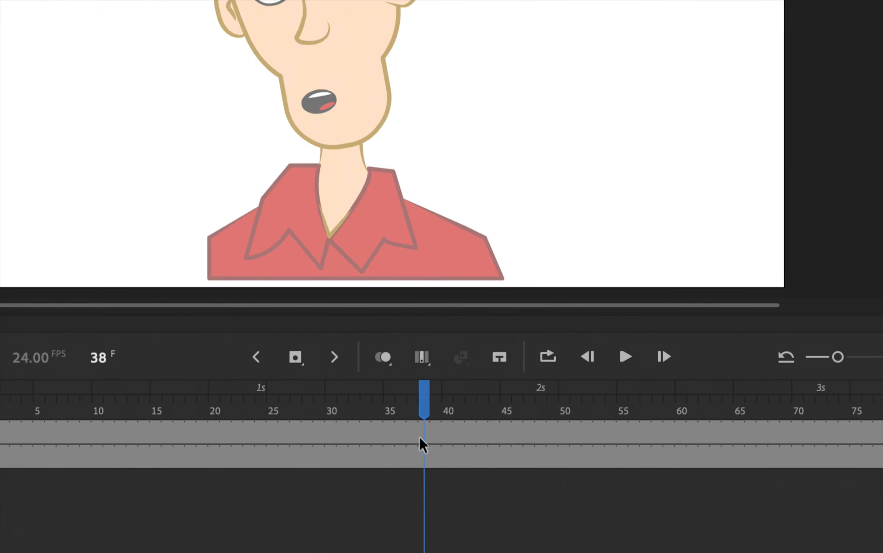
pyautogui.click(421, 441)
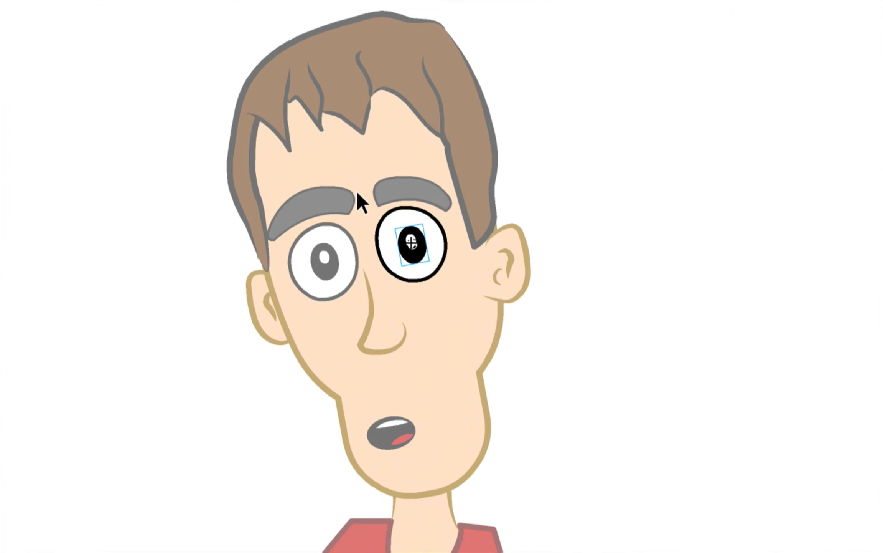
pyautogui.hotkey('shift', 'Left')
pyautogui.press('Left')
pyautogui.press('Left')
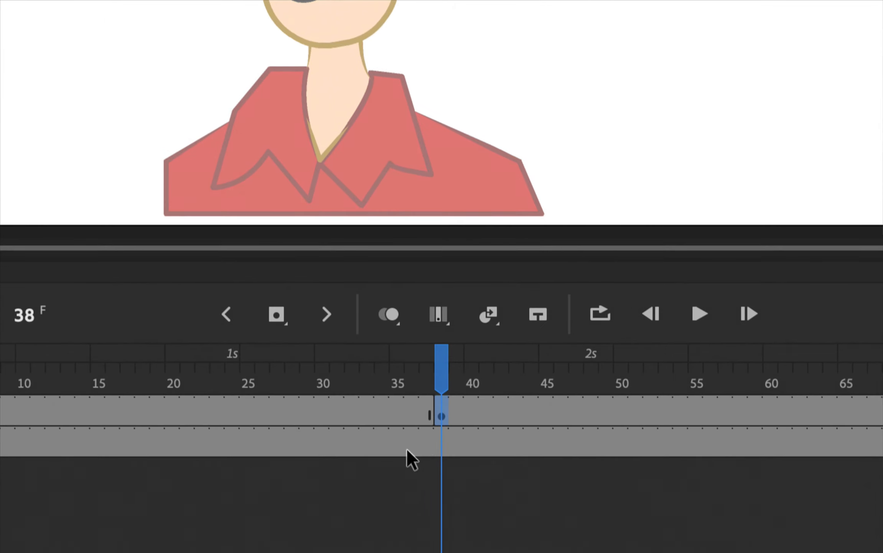
# - Add a Puple keyframe at frame 35, create a classic tween from it to frame 38, and scrub through the pupil movement
pyautogui.click(391, 412)
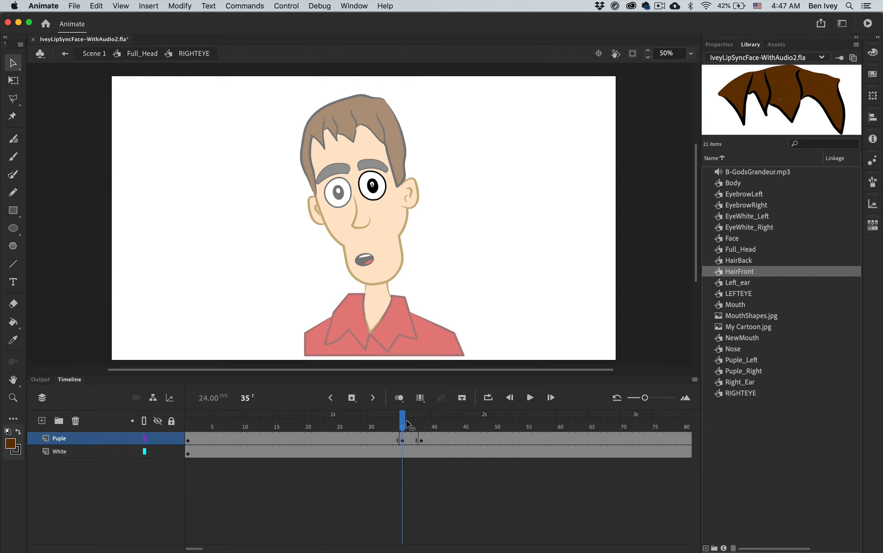
pyautogui.moveTo(404, 422)
pyautogui.mouseDown()
pyautogui.moveTo(421, 419)
pyautogui.moveTo(403, 422)
pyautogui.mouseUp()
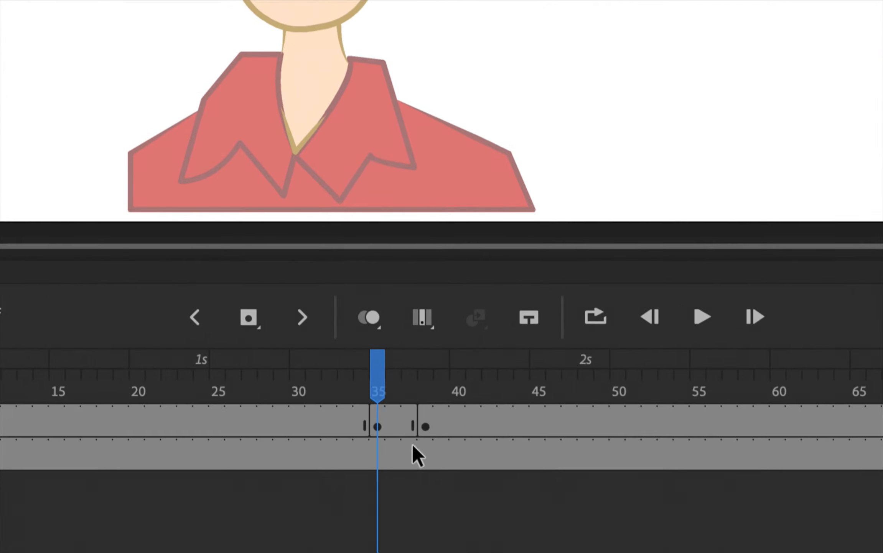
pyautogui.click(378, 424)
pyautogui.rightClick(378, 424)
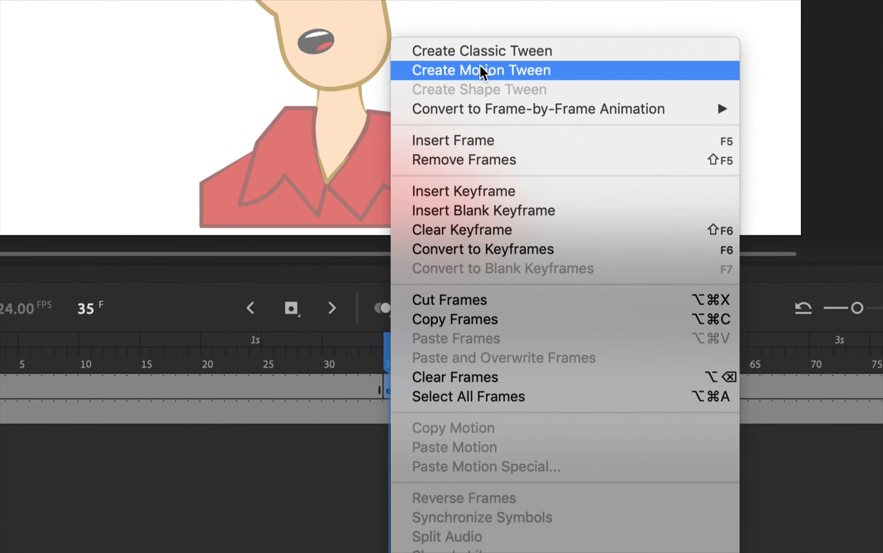
pyautogui.click(482, 50)
pyautogui.moveTo(394, 346)
pyautogui.mouseDown()
pyautogui.moveTo(422, 347)
pyautogui.moveTo(402, 348)
pyautogui.mouseUp()
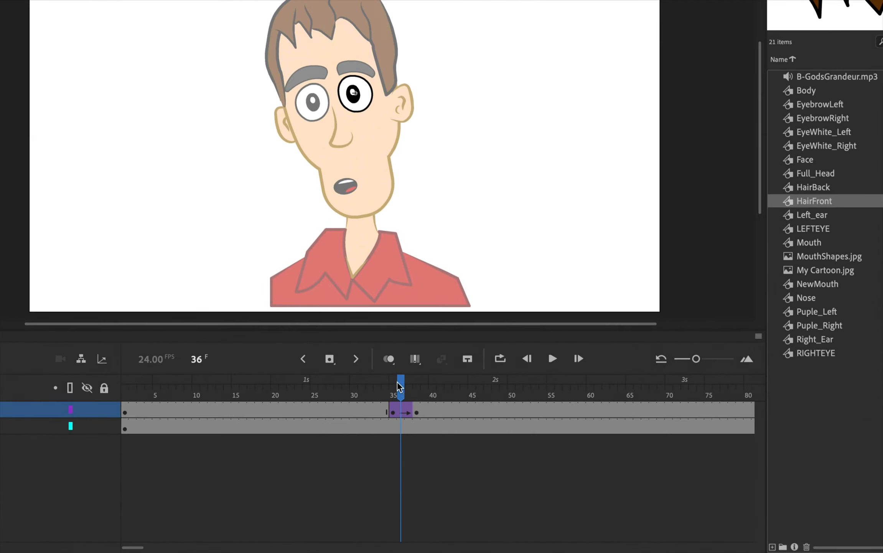
pyautogui.moveTo(401, 386)
pyautogui.mouseDown()
pyautogui.moveTo(386, 386)
pyautogui.moveTo(418, 386)
pyautogui.mouseUp()
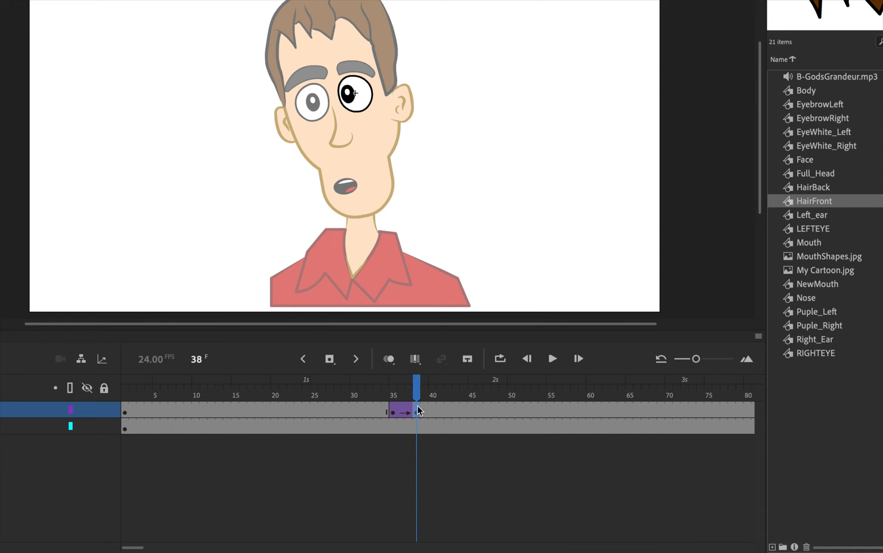
# - Open the LEFTEYE symbol, add a keyframe at frame 38 on its pupil layer and nudge the pupil to the left
pyautogui.doubleClick(476, 154)
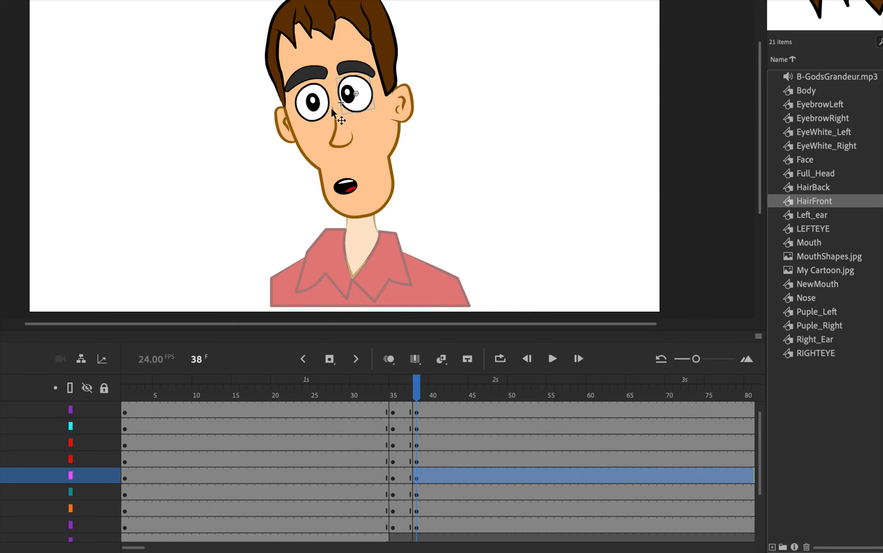
pyautogui.click(312, 102)
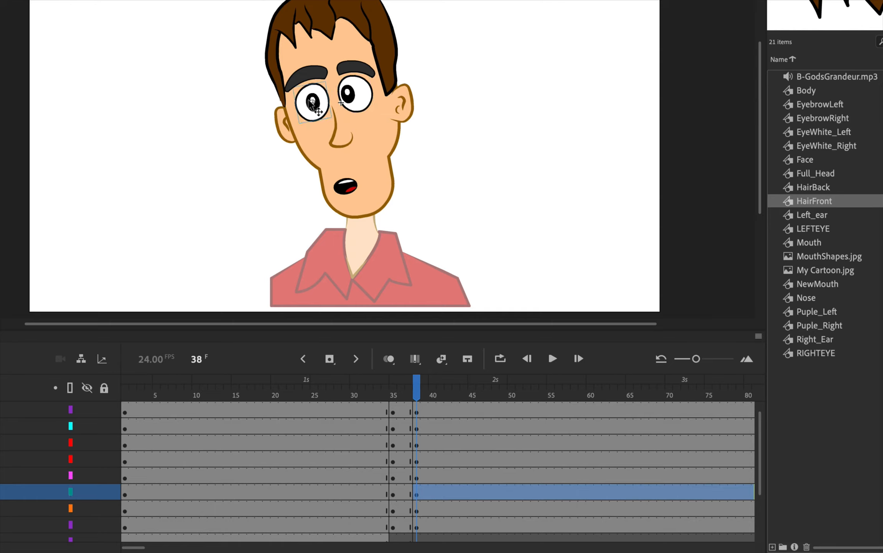
pyautogui.doubleClick(312, 103)
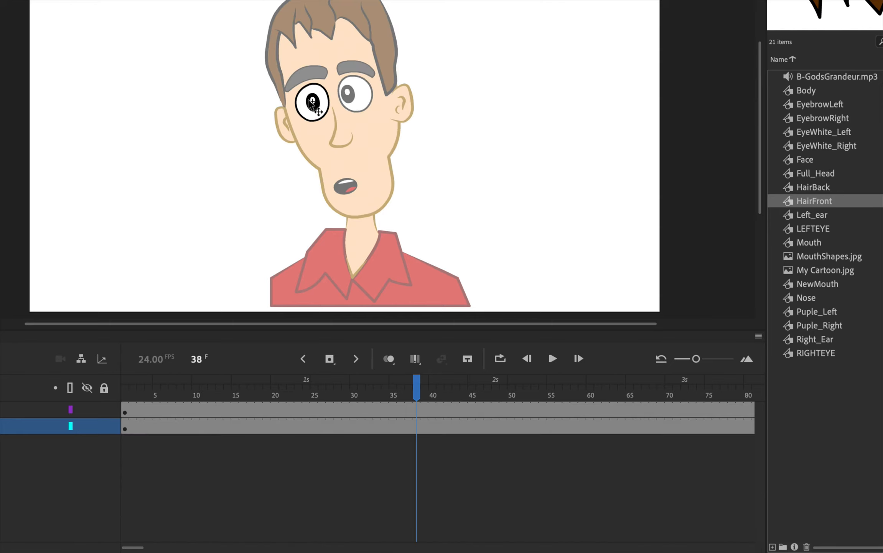
pyautogui.click(416, 410)
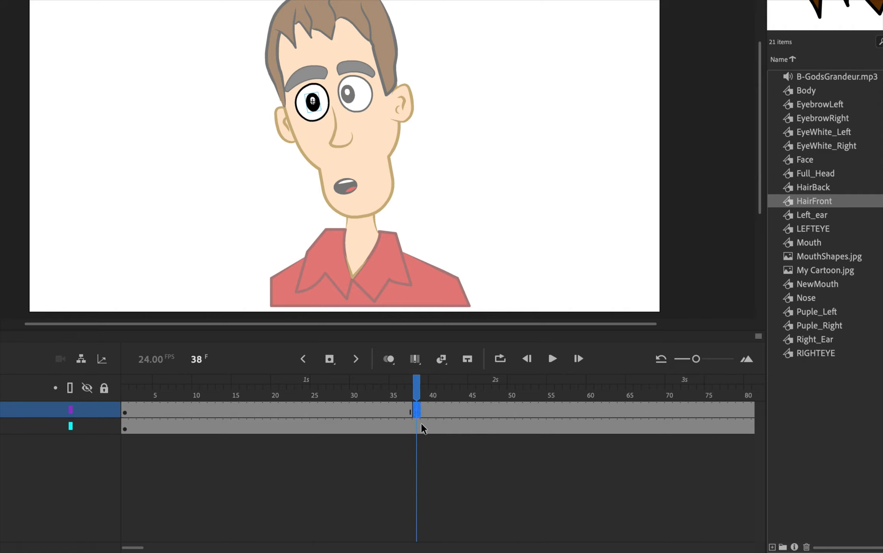
pyautogui.press('F6')
pyautogui.hotkey('shift', 'Left')
pyautogui.hotkey('shift', 'Left')
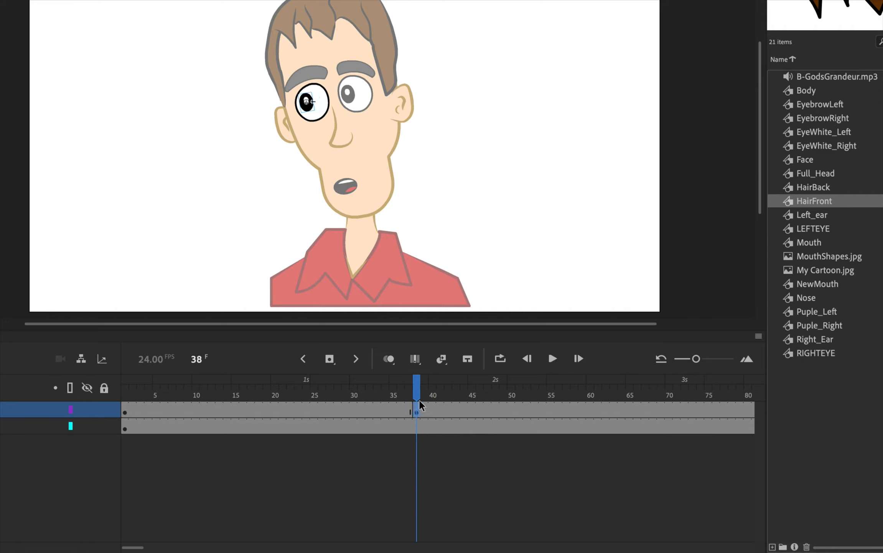
pyautogui.press('Left')
pyautogui.click(417, 410)
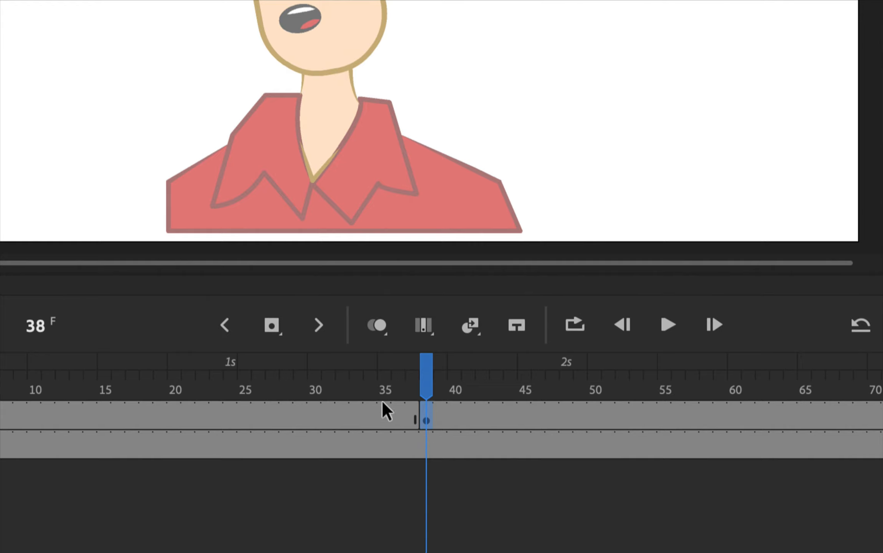
# - Add a keyframe at frame 35 on the LEFTEYE pupil layer, create a classic tween to frame 38, and return to the Full_Head symbol
pyautogui.click(383, 416)
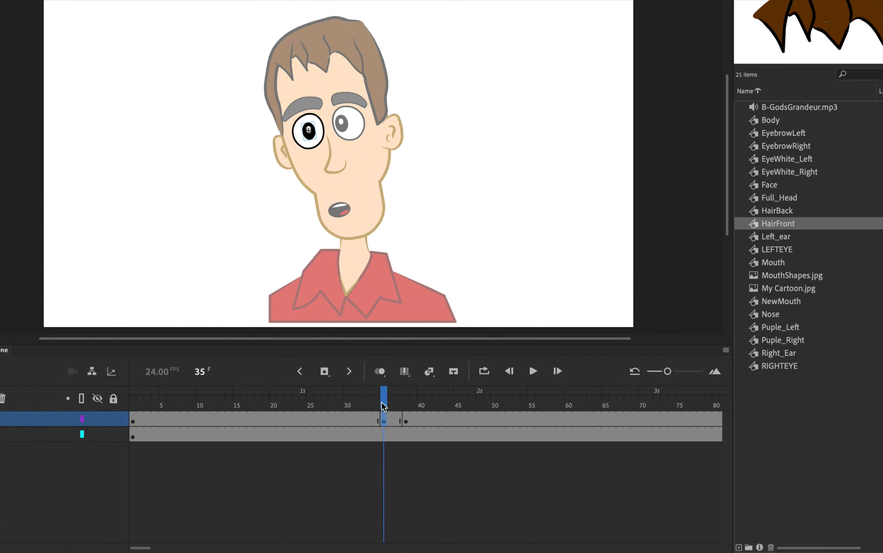
pyautogui.moveTo(383, 402)
pyautogui.mouseDown()
pyautogui.moveTo(400, 405)
pyautogui.moveTo(384, 404)
pyautogui.mouseUp()
pyautogui.click(385, 420)
pyautogui.rightClick(385, 420)
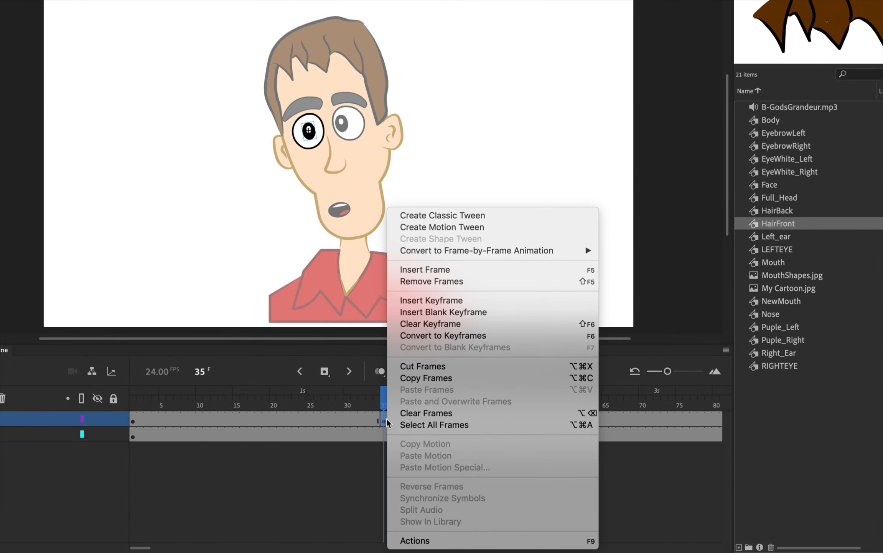
pyautogui.click(452, 216)
pyautogui.moveTo(384, 399); pyautogui.dragTo(400, 396)
pyautogui.doubleClick(480, 223)
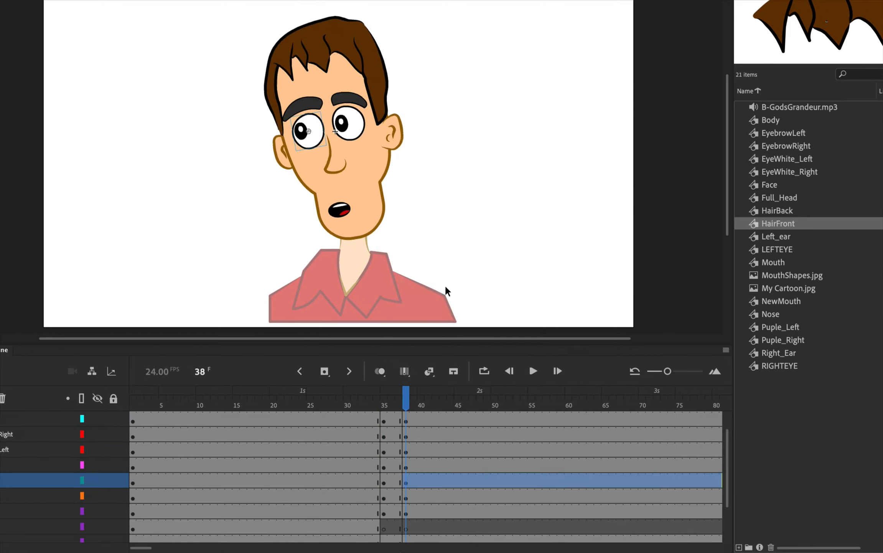
pyautogui.click(401, 401)
pyautogui.moveTo(401, 401)
pyautogui.mouseDown()
pyautogui.moveTo(367, 403)
pyautogui.moveTo(417, 403)
pyautogui.mouseUp()
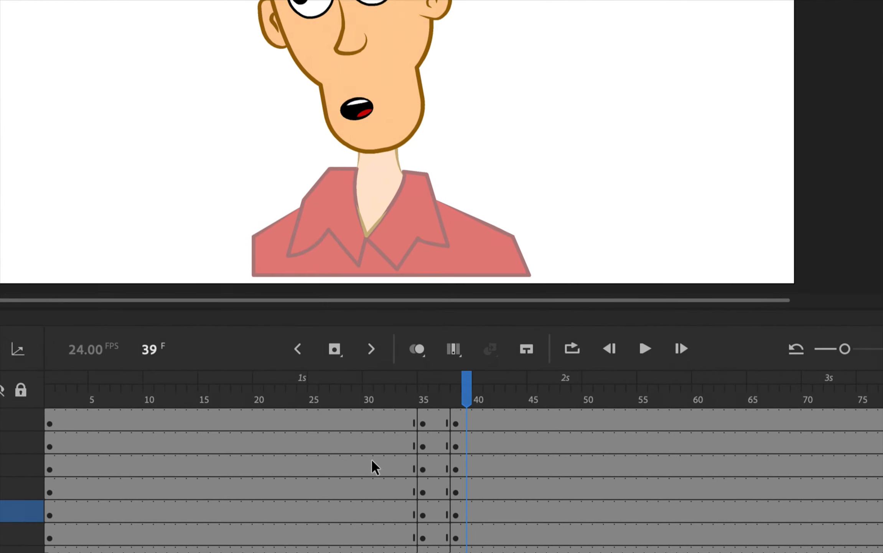
pyautogui.click(402, 440)
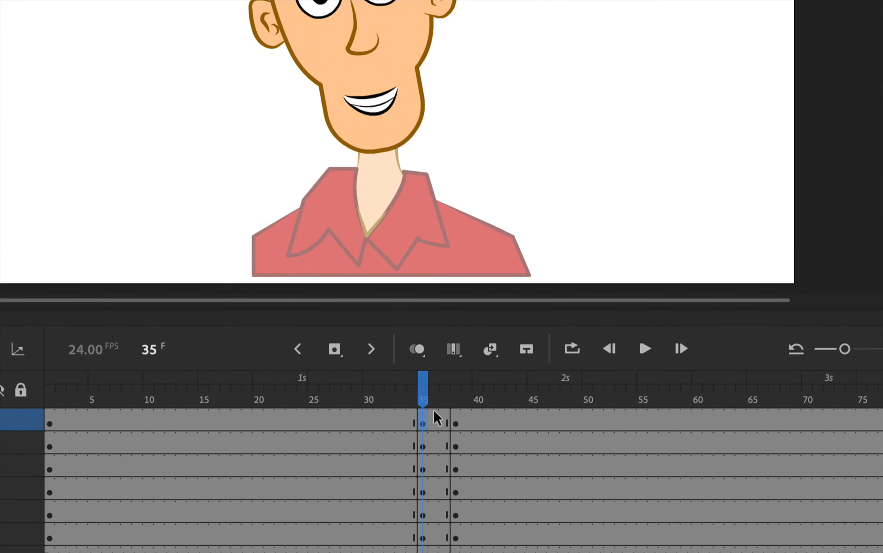
pyautogui.rightClick(423, 412)
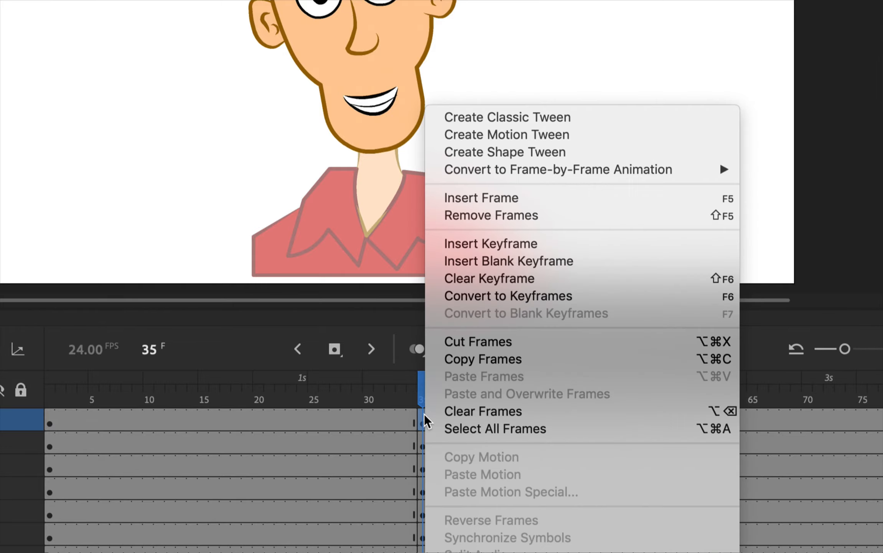
pyautogui.click(512, 116)
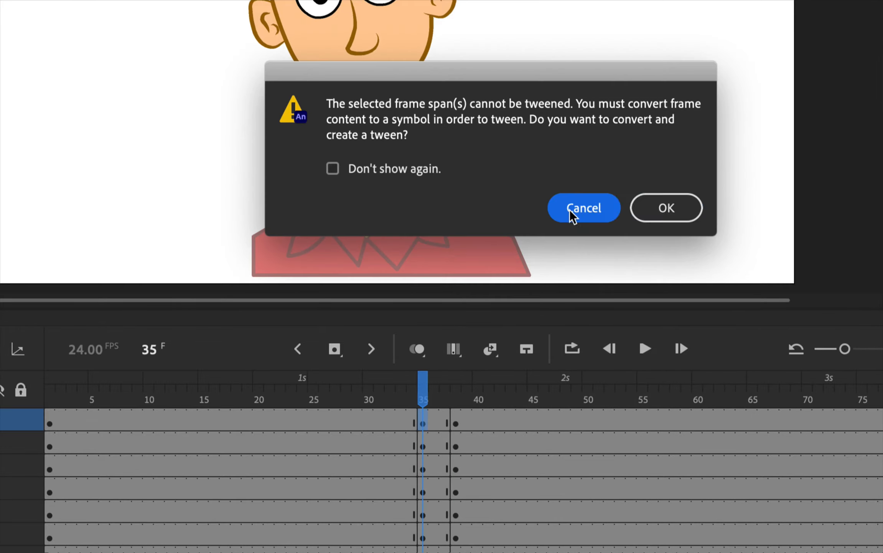
pyautogui.click(573, 210)
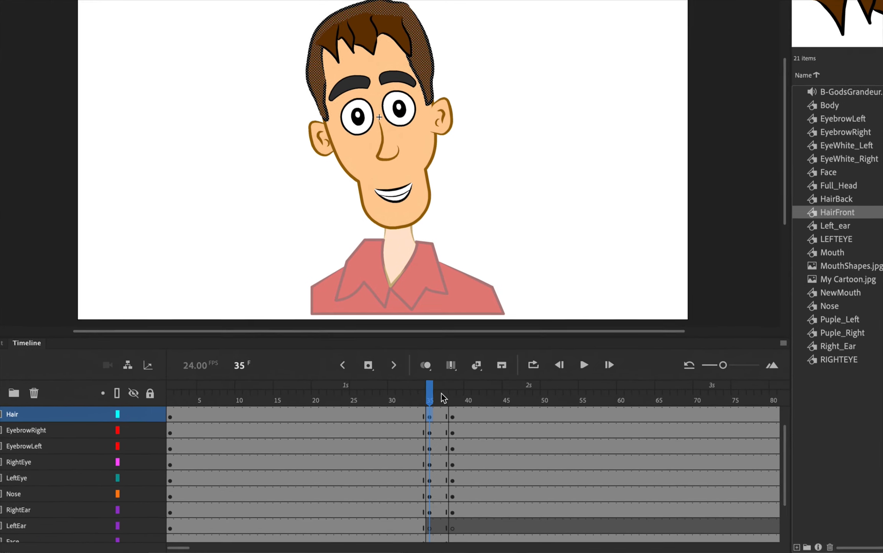
# - Create a shape tween on the Hair layer from frame 35 to frame 38
pyautogui.scroll(2, 436, 419)
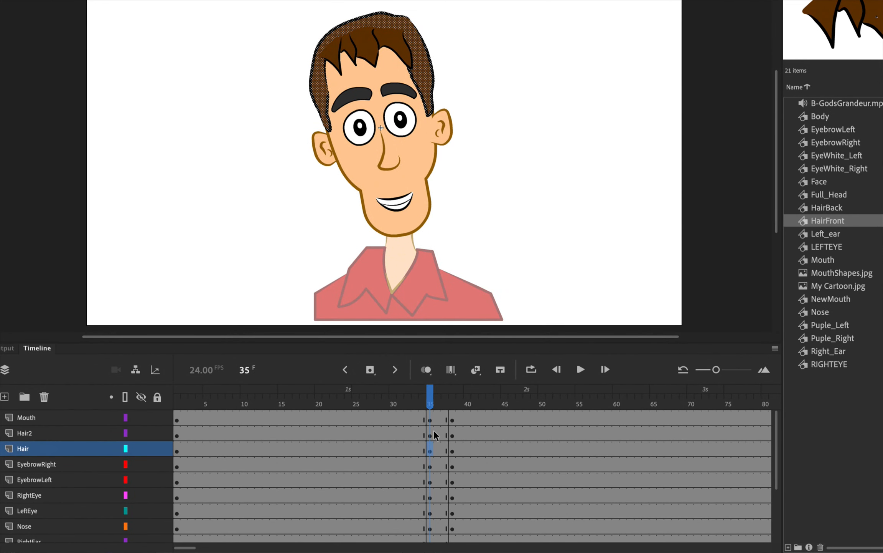
pyautogui.rightClick(430, 447)
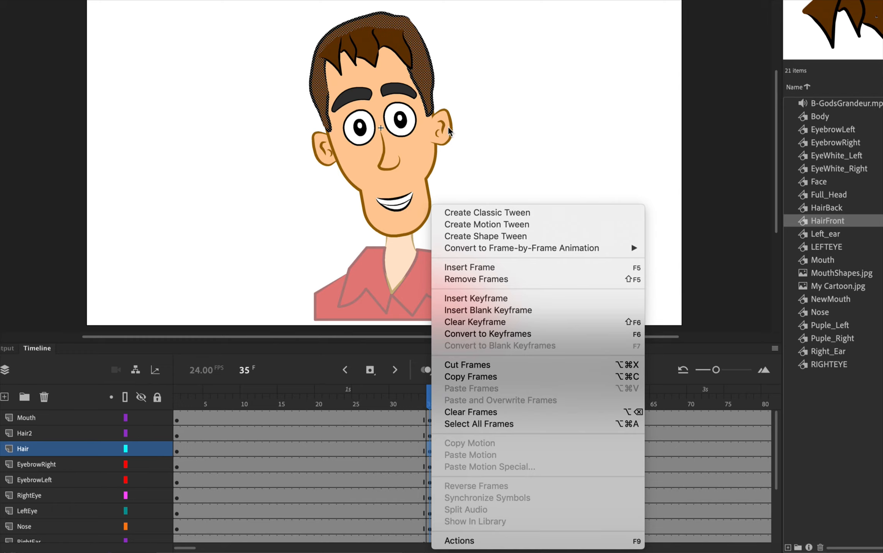
pyautogui.click(498, 236)
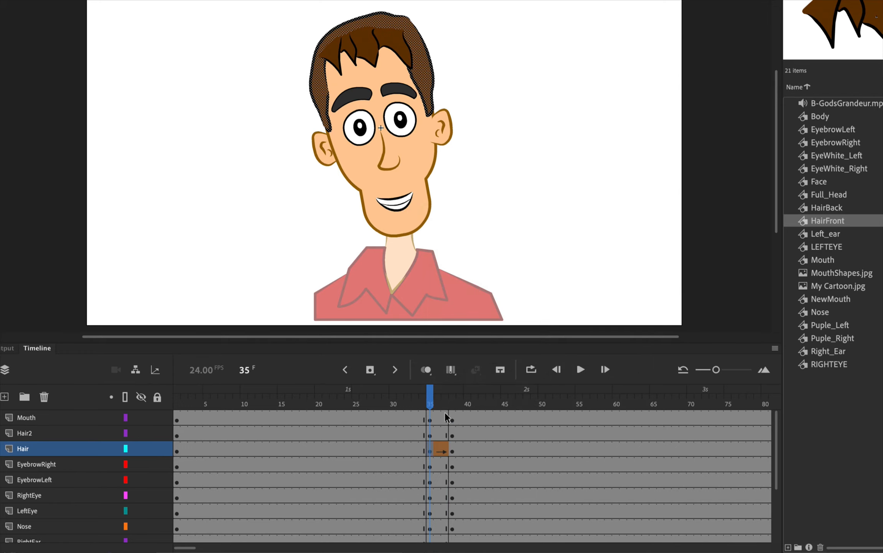
pyautogui.moveTo(430, 403)
pyautogui.mouseDown()
pyautogui.moveTo(449, 403)
pyautogui.moveTo(418, 403)
pyautogui.moveTo(450, 403)
pyautogui.moveTo(431, 406)
pyautogui.mouseUp()
# - Create classic tweens on the Mouth and Hair2 layers between frames 35 and 38
pyautogui.click(431, 419)
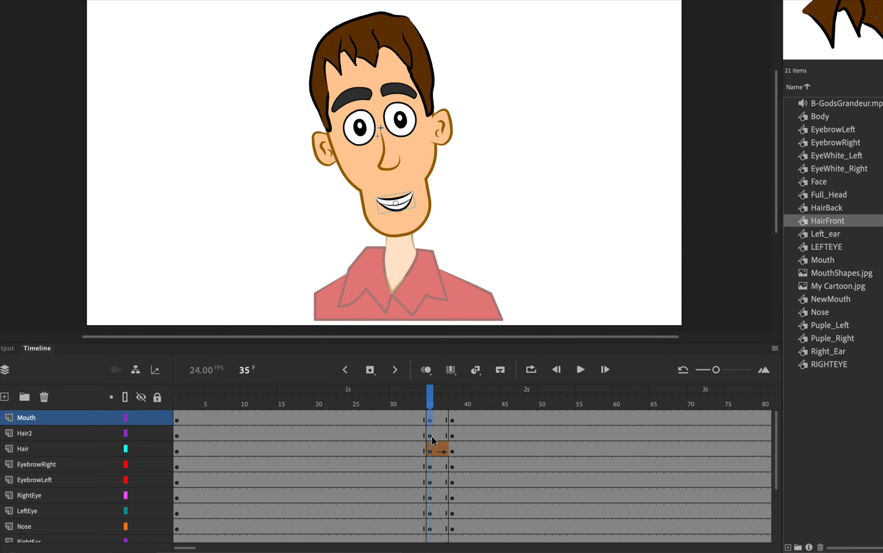
pyautogui.click(431, 435)
pyautogui.rightClick(434, 421)
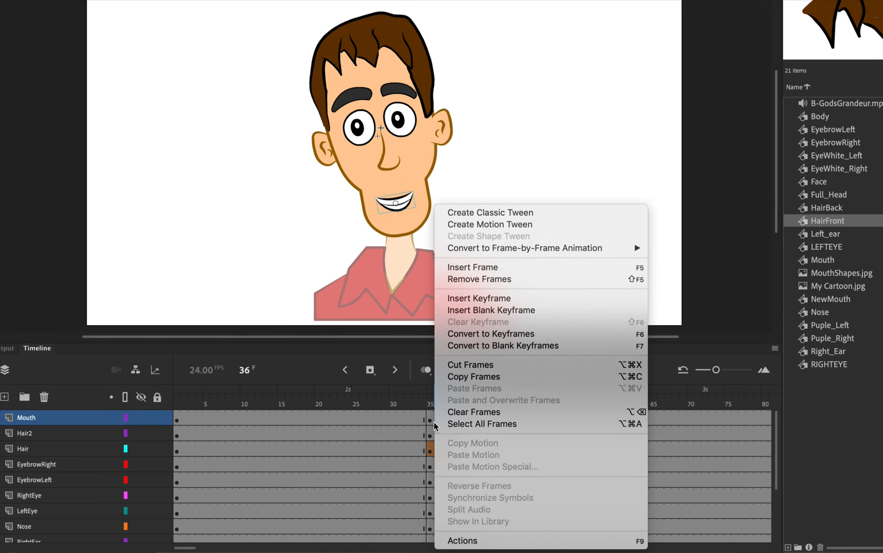
pyautogui.click(428, 421)
pyautogui.click(438, 433)
pyautogui.rightClick(438, 433)
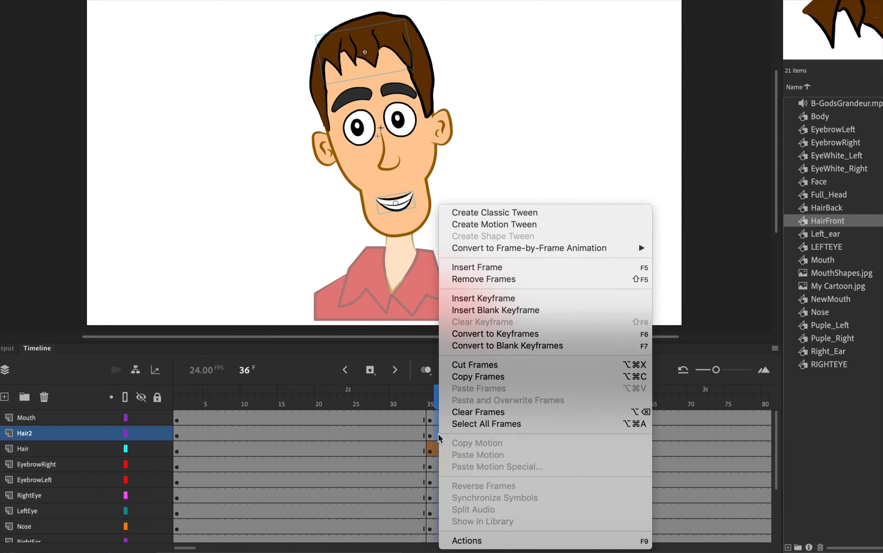
pyautogui.click(495, 214)
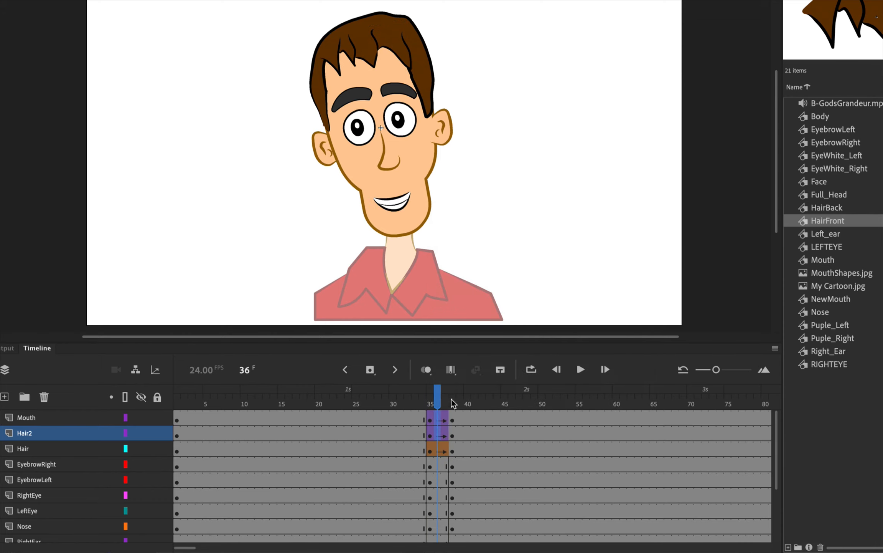
# - Create classic tweens between frames 35 and 38 on all layers from EyebrowRight down to RightEar
pyautogui.click(442, 468)
pyautogui.scroll(-2, 442, 474)
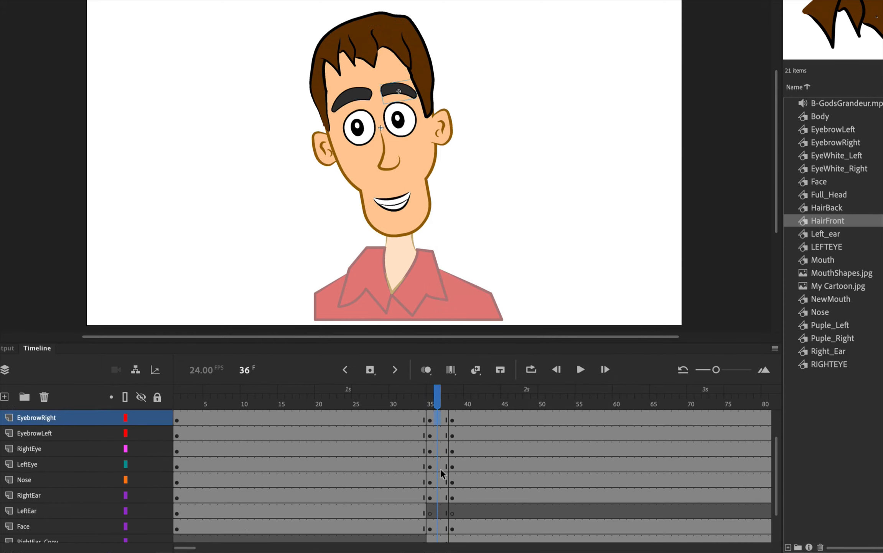
pyautogui.keyDown('shift'); pyautogui.click(442, 498); pyautogui.keyUp('shift')
pyautogui.rightClick(442, 499)
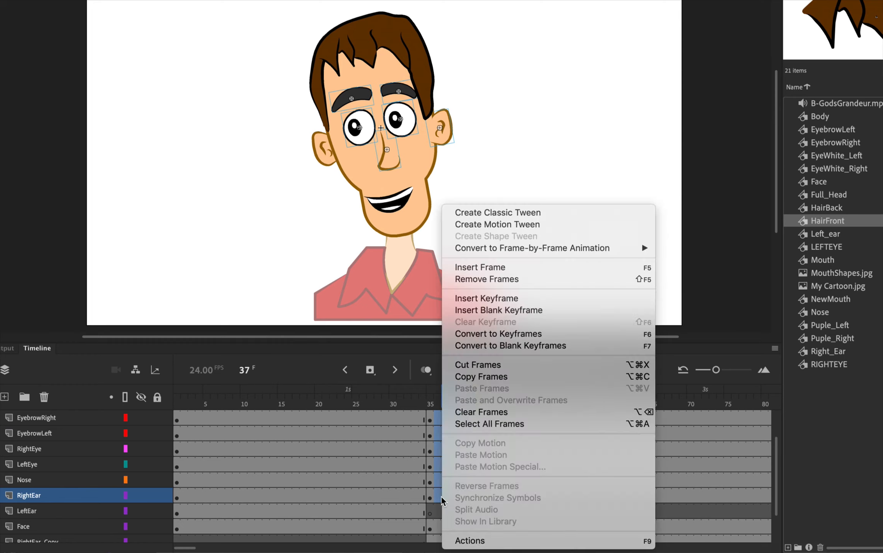
pyautogui.click(492, 212)
# - Create classic tweens on the Face, RightEar_Copy and LeftEar_copy layers between frames 35 and 38, and scrub through the head turn
pyautogui.scroll(-2, 463, 408)
pyautogui.click(438, 480)
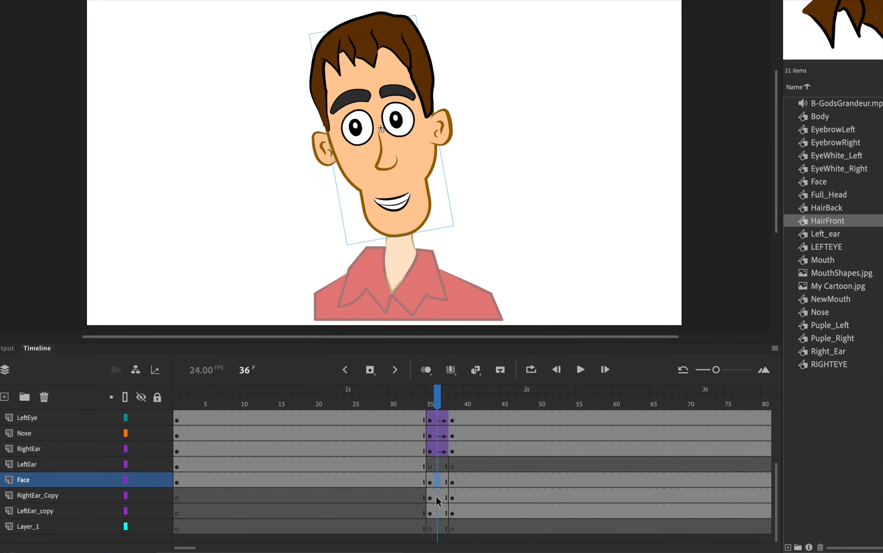
pyautogui.keyDown('shift'); pyautogui.click(438, 513); pyautogui.keyUp('shift')
pyautogui.rightClick(438, 513)
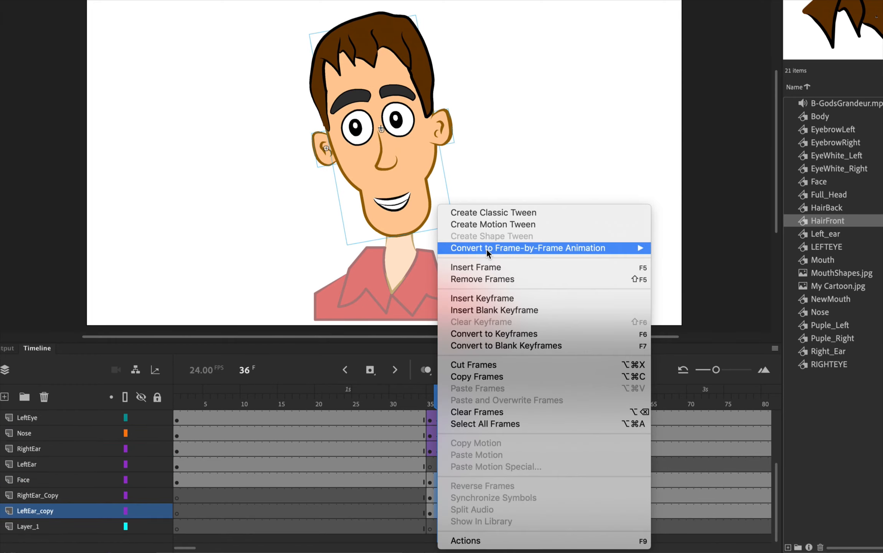
pyautogui.click(496, 212)
pyautogui.moveTo(438, 391); pyautogui.dragTo(457, 401)
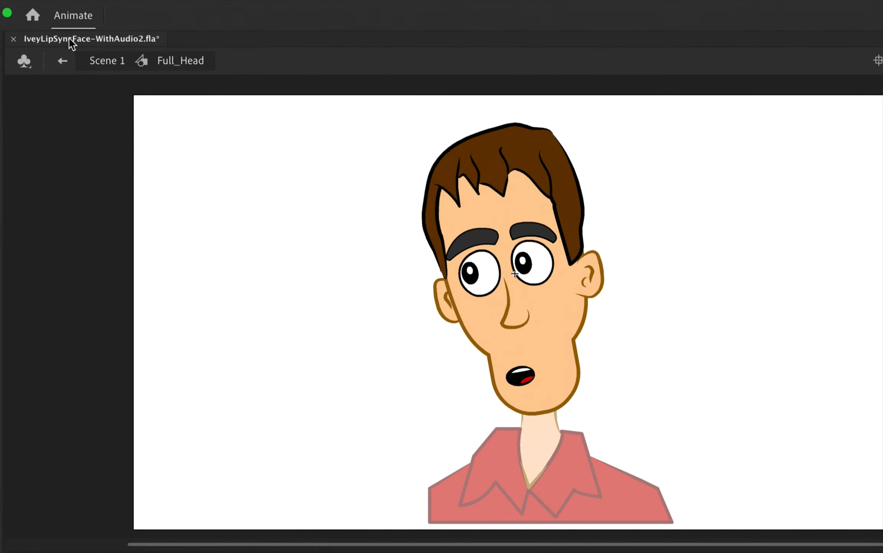
# - Return to Scene 1, scrub back to frame 31 and play the head turn with the audio
pyautogui.click(96, 62)
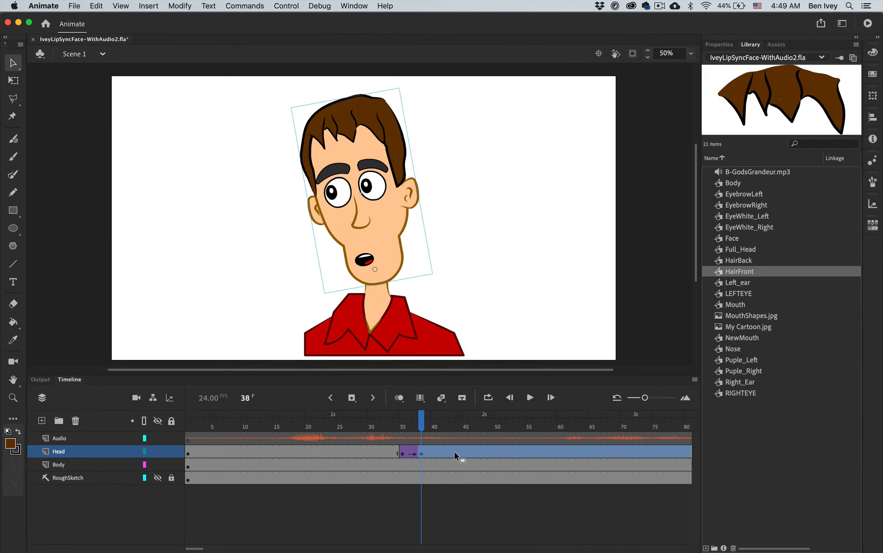
pyautogui.moveTo(423, 424)
pyautogui.mouseDown()
pyautogui.moveTo(384, 424)
pyautogui.moveTo(430, 431)
pyautogui.mouseUp()
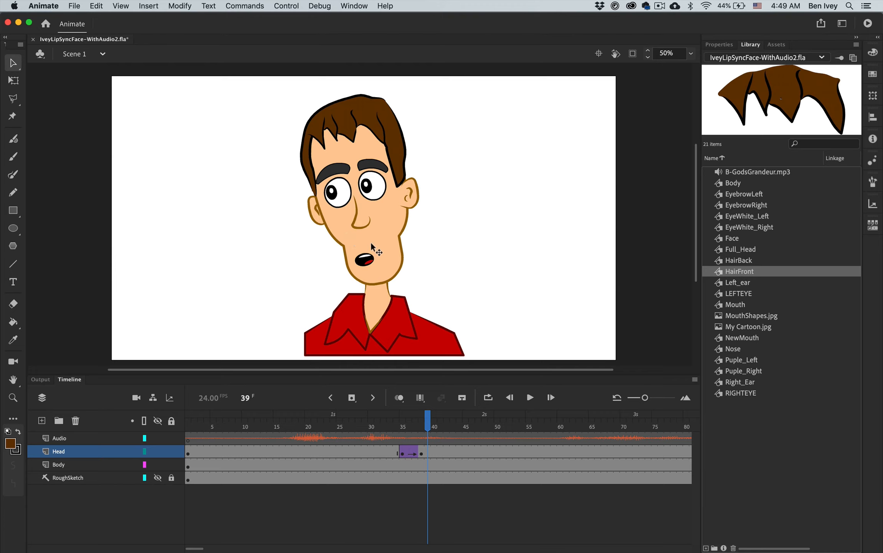
pyautogui.moveTo(428, 424); pyautogui.dragTo(379, 431)
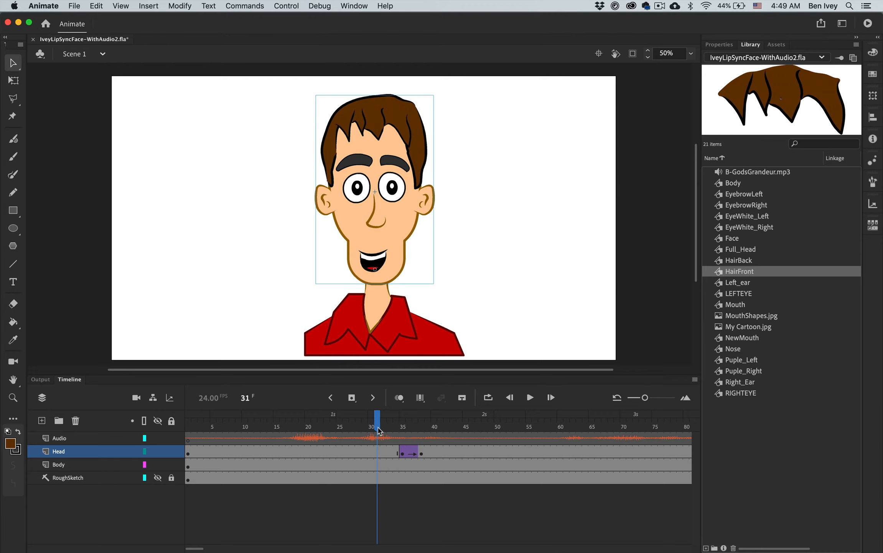
pyautogui.press('Return')
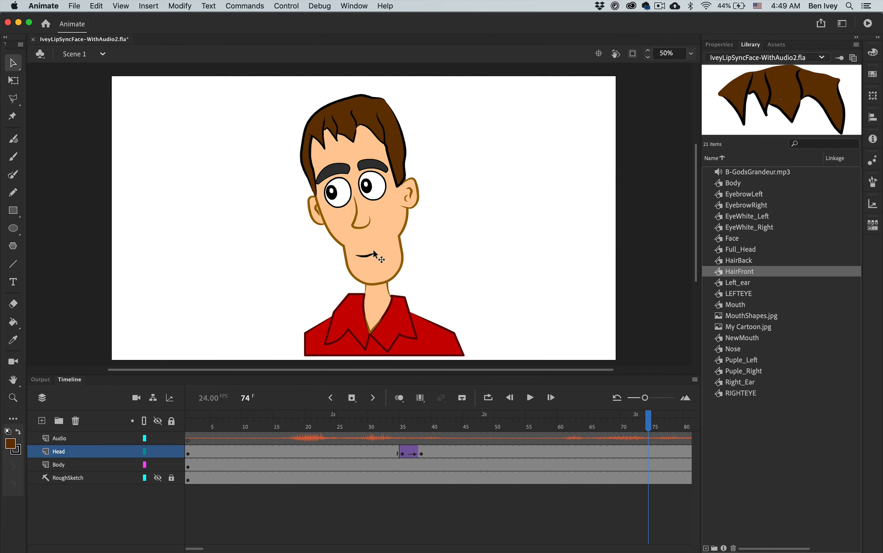
pyautogui.hscroll(10, 599, 482)
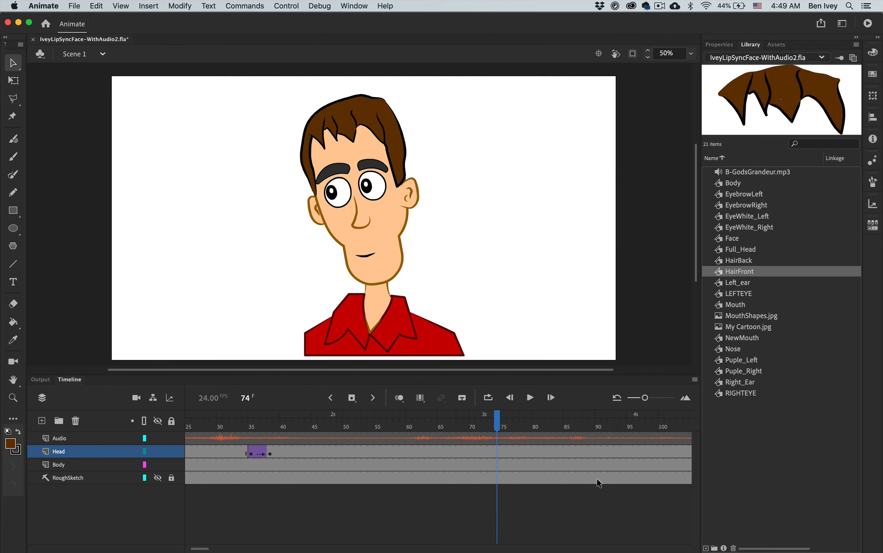
pyautogui.hscroll(20, 599, 483)
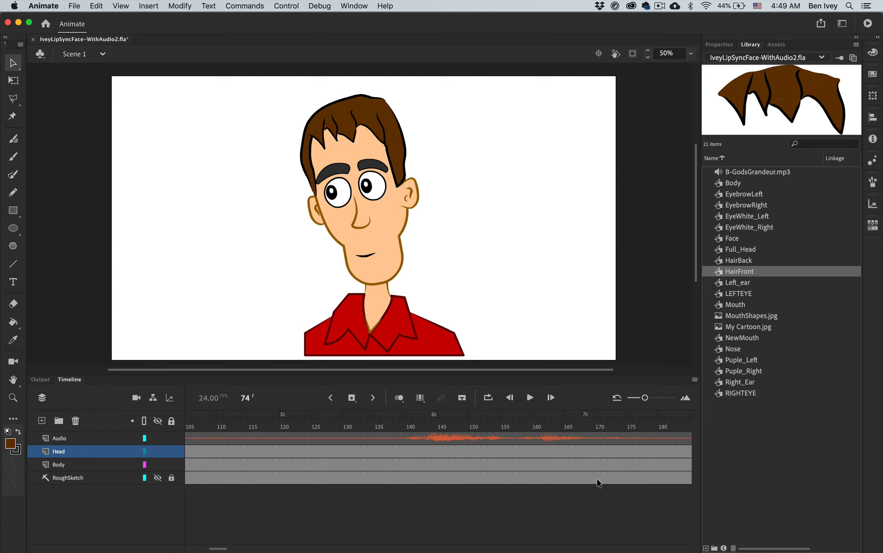
pyautogui.hscroll(-20, 503, 458)
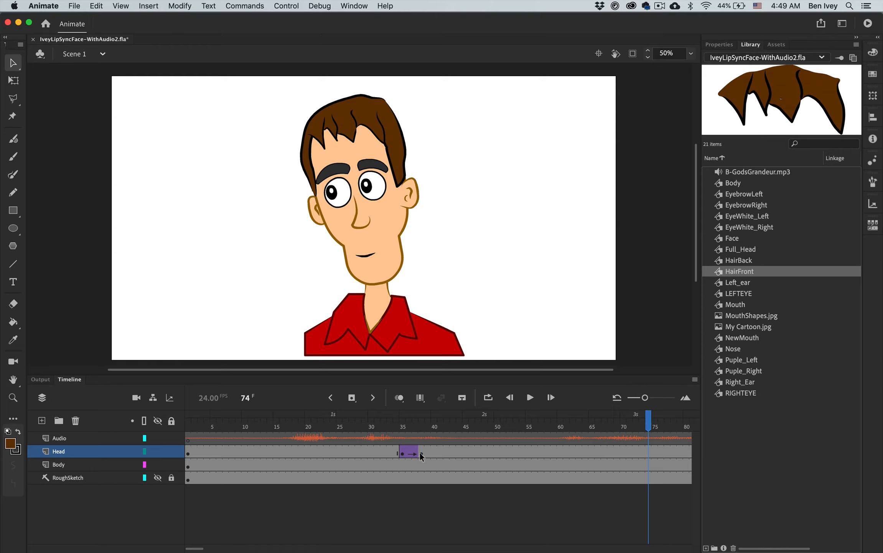
# - Return the playhead to frame 1, preview the whole animation as a test movie and close the preview
pyautogui.click(415, 424)
pyautogui.click(402, 424)
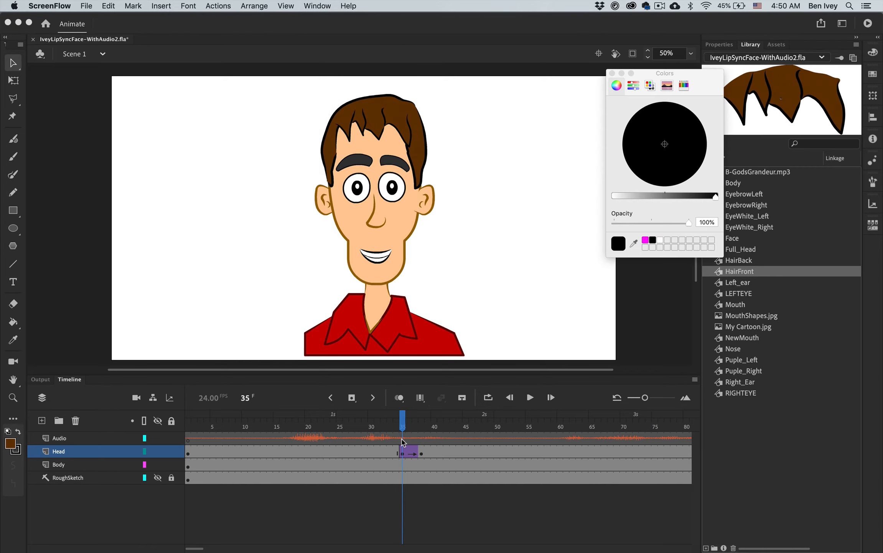
pyautogui.click(403, 425)
pyautogui.moveTo(401, 426); pyautogui.dragTo(188, 426)
pyautogui.click(288, 6)
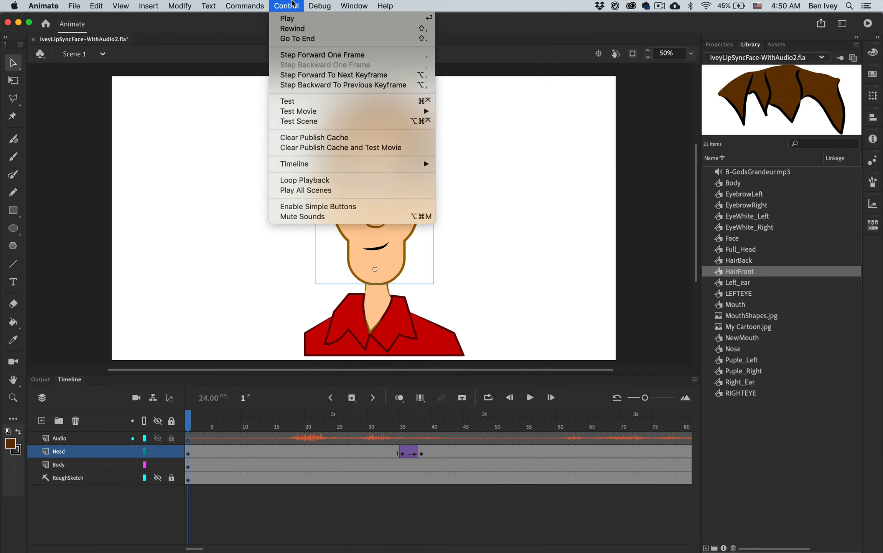
pyautogui.click(302, 102)
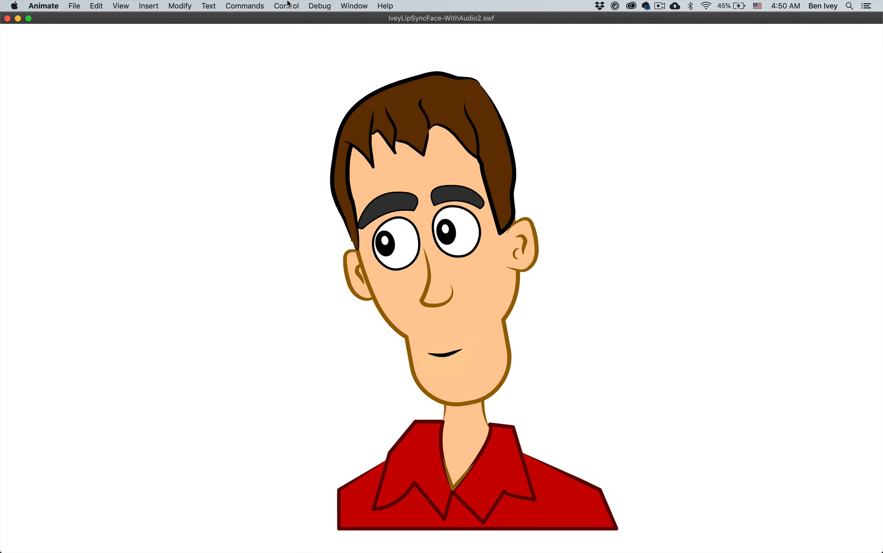
pyautogui.click(7, 19)
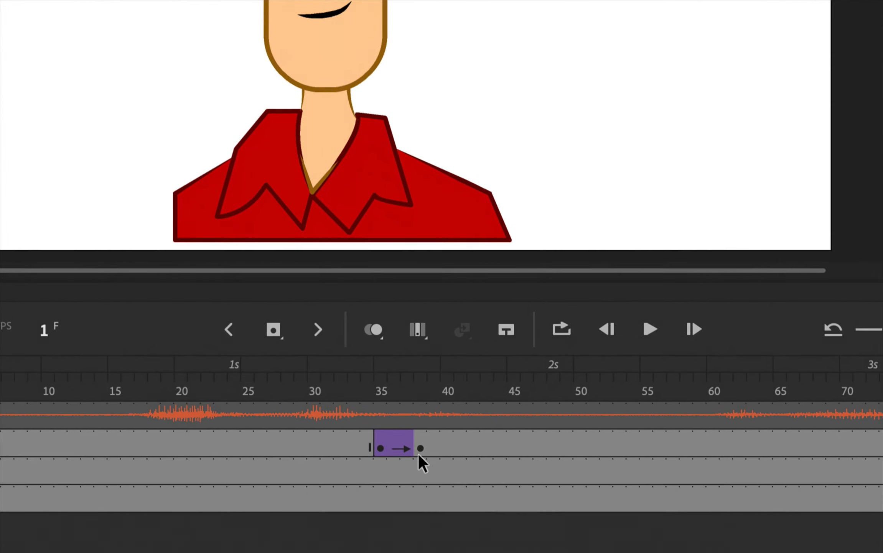
# - Move the Head layer's end keyframe from frame 38 to frame 51 to slow down the head turn
pyautogui.click(420, 448)
pyautogui.moveTo(415, 368); pyautogui.dragTo(381, 379)
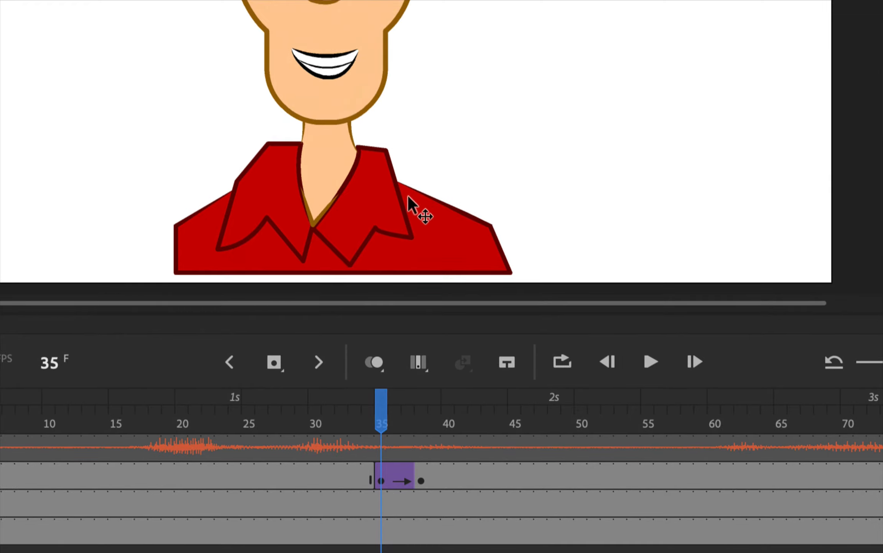
pyautogui.click(422, 477)
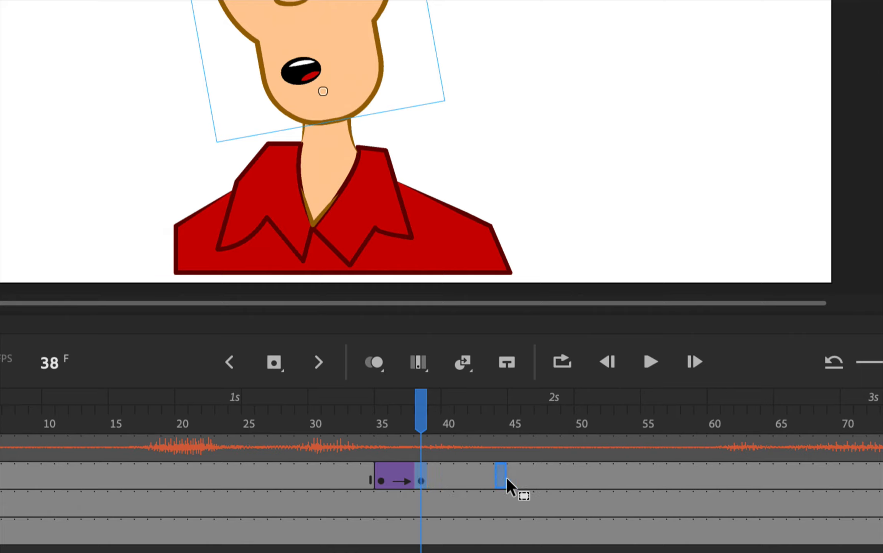
pyautogui.click(589, 476)
pyautogui.press('F5')
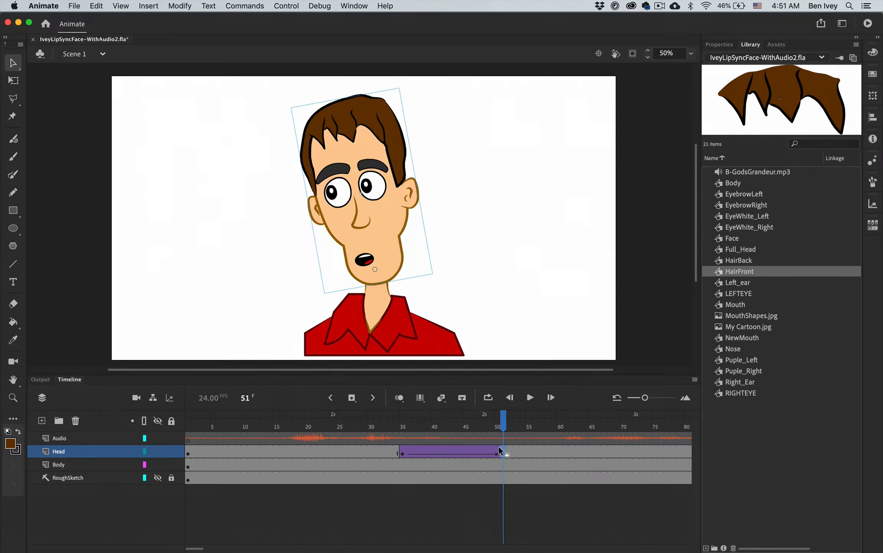
# - Scrub through the lengthened head tween up to frame 51 to check the slower turn
pyautogui.moveTo(505, 425); pyautogui.dragTo(457, 446)
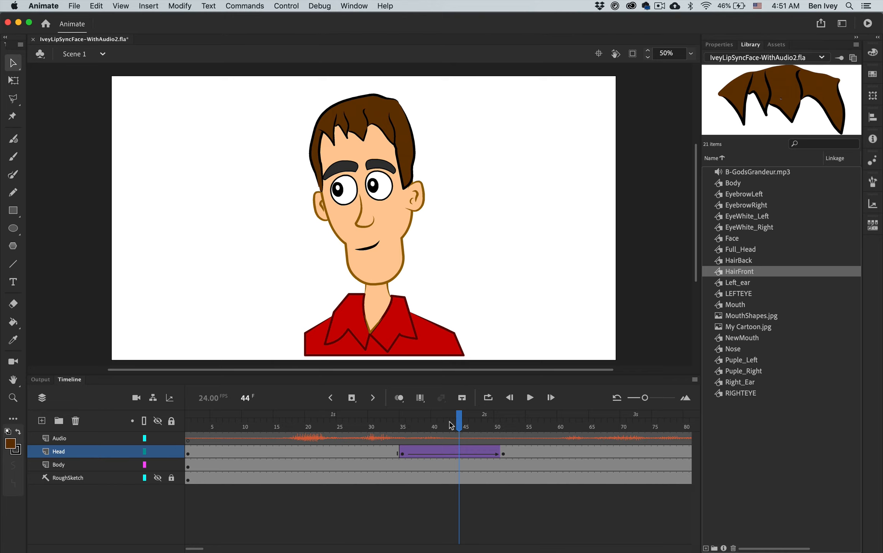
pyautogui.moveTo(453, 426); pyautogui.dragTo(504, 426)
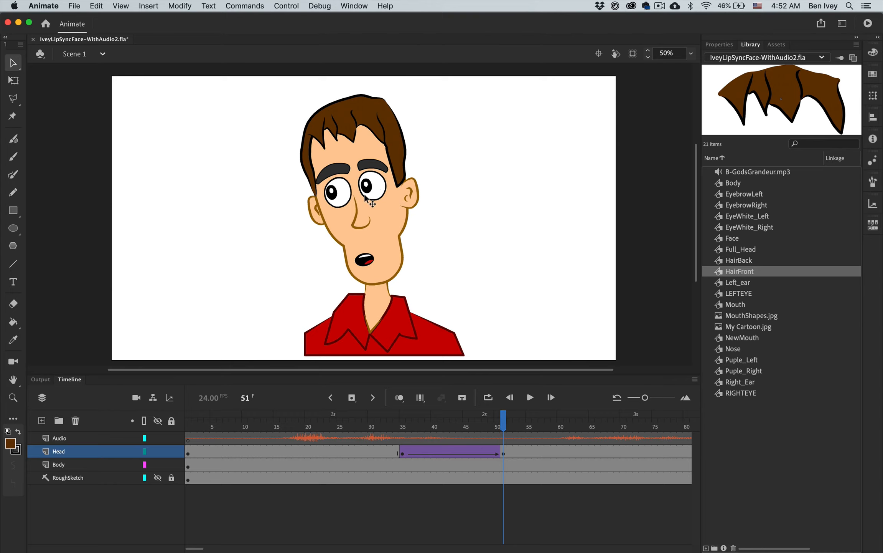
pyautogui.moveTo(504, 422)
pyautogui.mouseDown()
pyautogui.moveTo(403, 434)
pyautogui.moveTo(505, 430)
pyautogui.mouseUp()
# - Compare the Full_Head instance's looping settings at frames 35 and 51, and set its first frame at frame 51 to 51
pyautogui.click(402, 454)
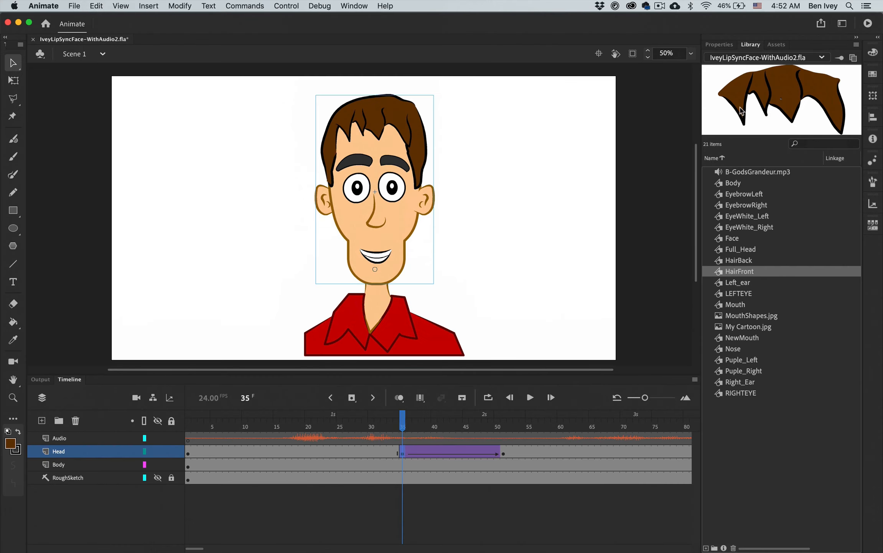
pyautogui.click(731, 44)
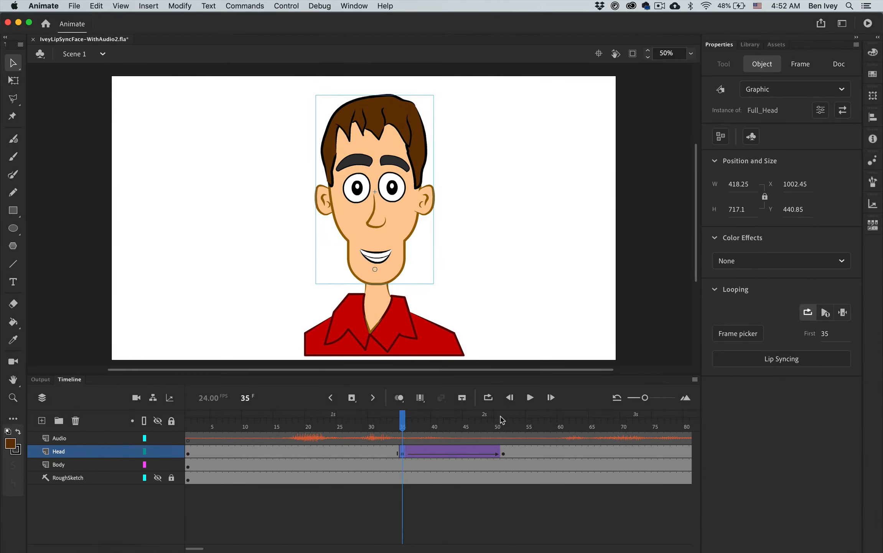
pyautogui.click(503, 452)
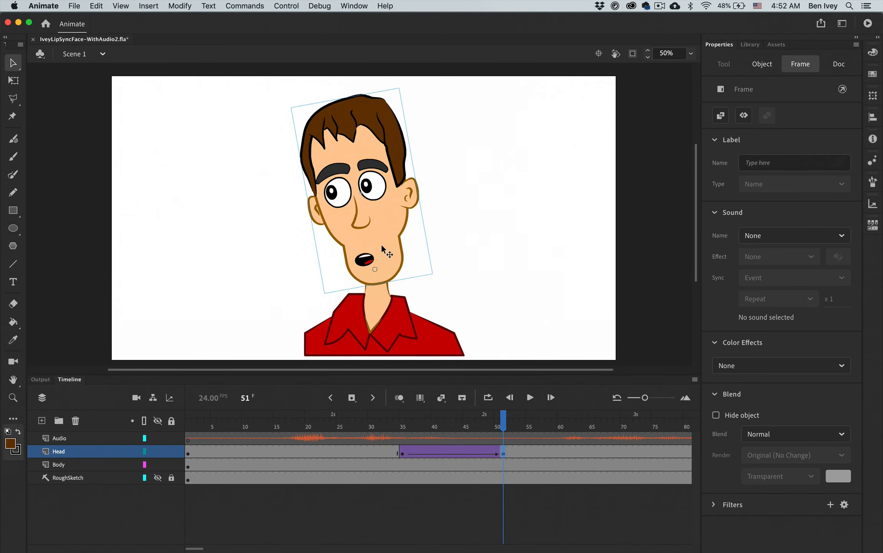
pyautogui.click(381, 243)
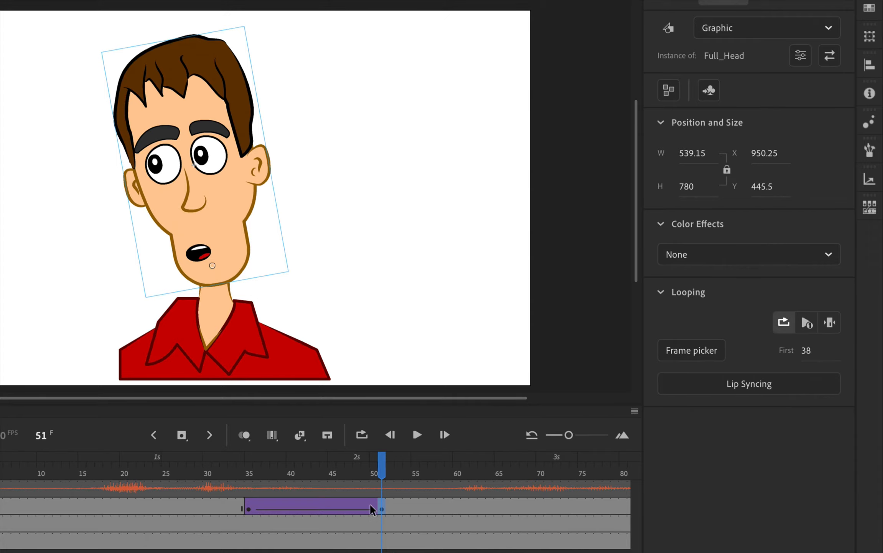
pyautogui.click(807, 350)
pyautogui.write('51')
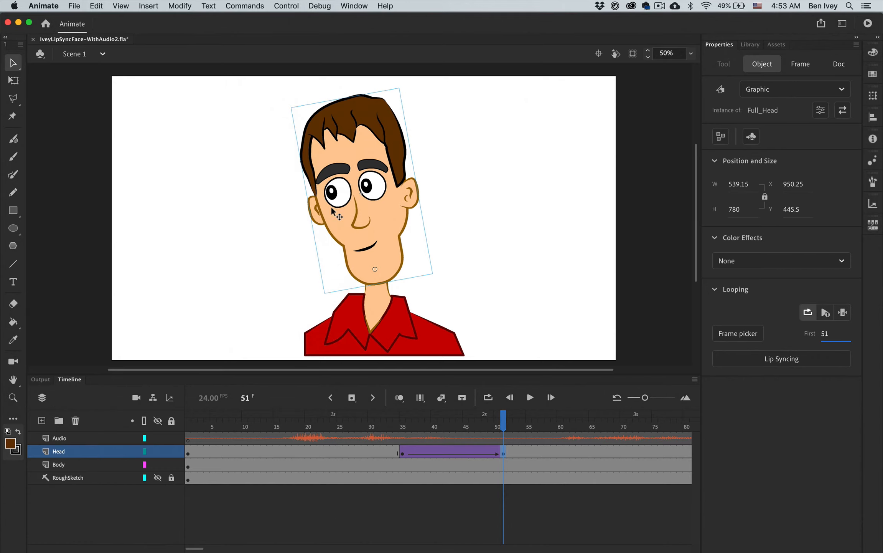
# - Inside the Full_Head symbol, move the frame 38 keyframes of all layers from Mouth down to RightEar to frame 51
pyautogui.doubleClick(389, 252)
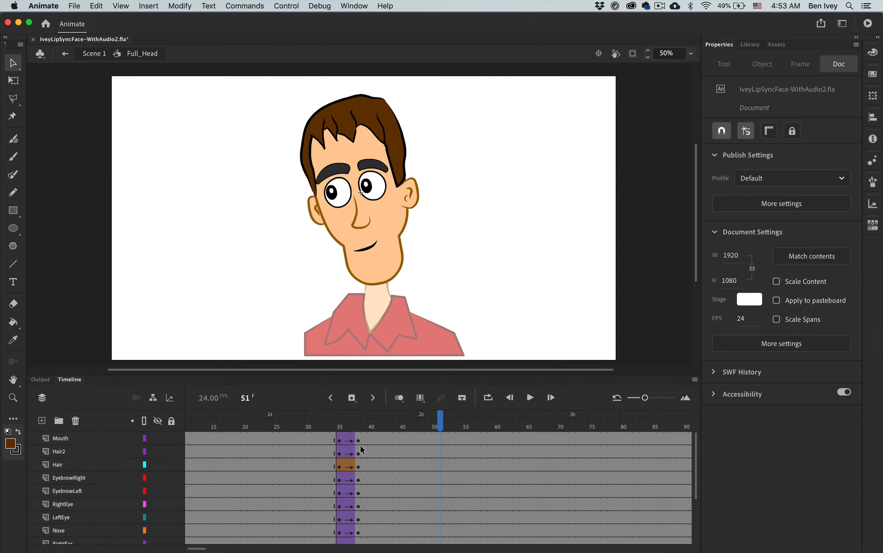
pyautogui.click(359, 440)
pyautogui.scroll(-2, 365, 471)
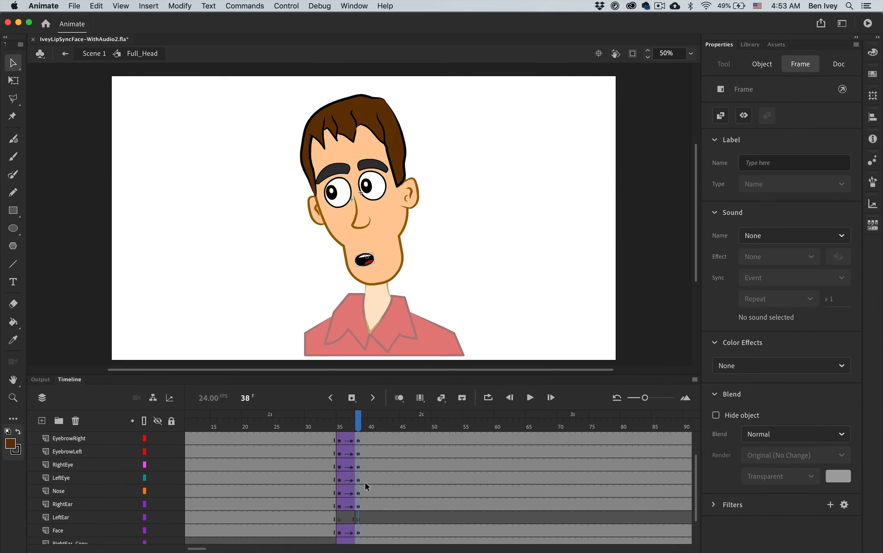
pyautogui.keyDown('shift'); pyautogui.click(358, 505); pyautogui.keyUp('shift')
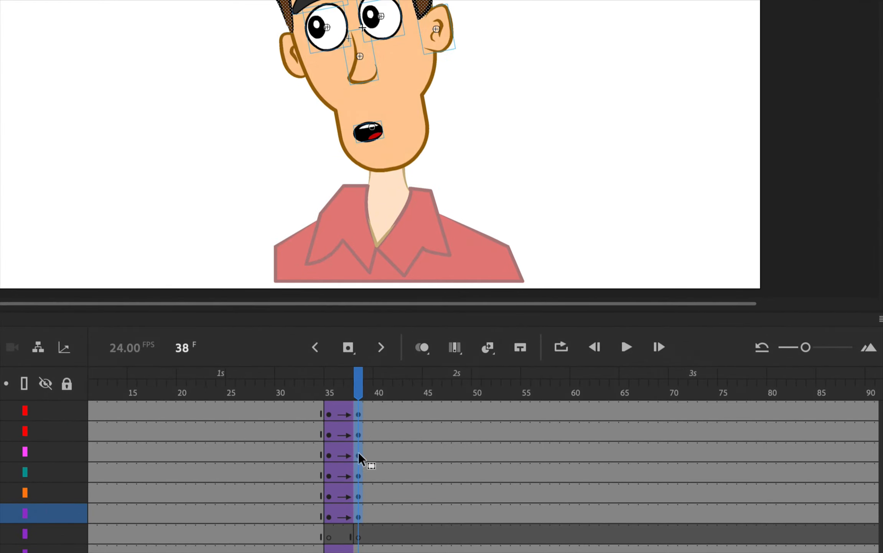
pyautogui.moveTo(356, 427); pyautogui.dragTo(482, 428)
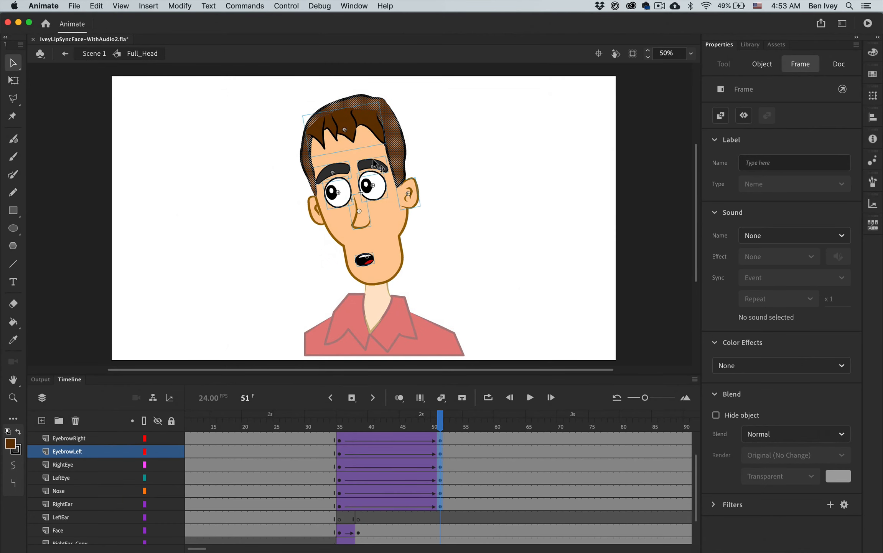
# - Set the RIGHTEYE instance's first looping frame to 51 at the frame 51 keyframe
pyautogui.click(441, 162)
pyautogui.click(380, 186)
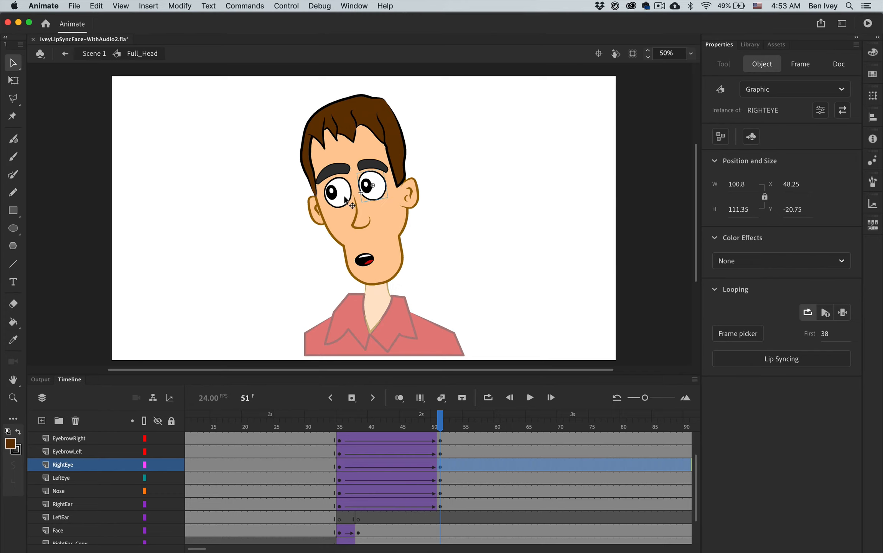
pyautogui.click(345, 198)
pyautogui.click(372, 193)
pyautogui.click(438, 445)
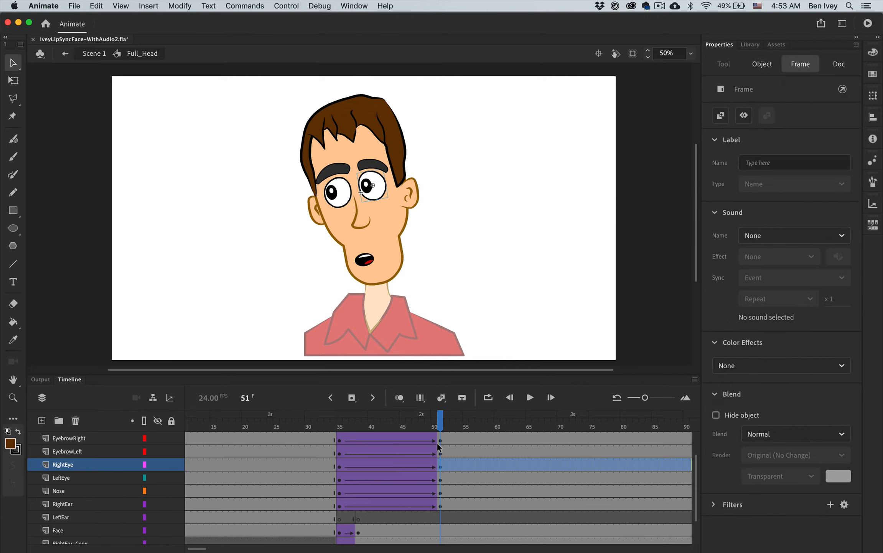
pyautogui.click(441, 440)
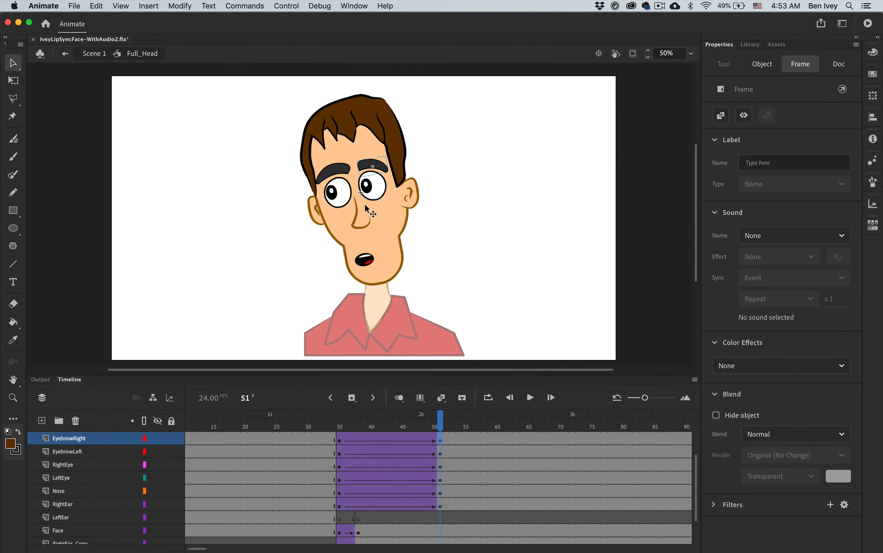
pyautogui.click(378, 193)
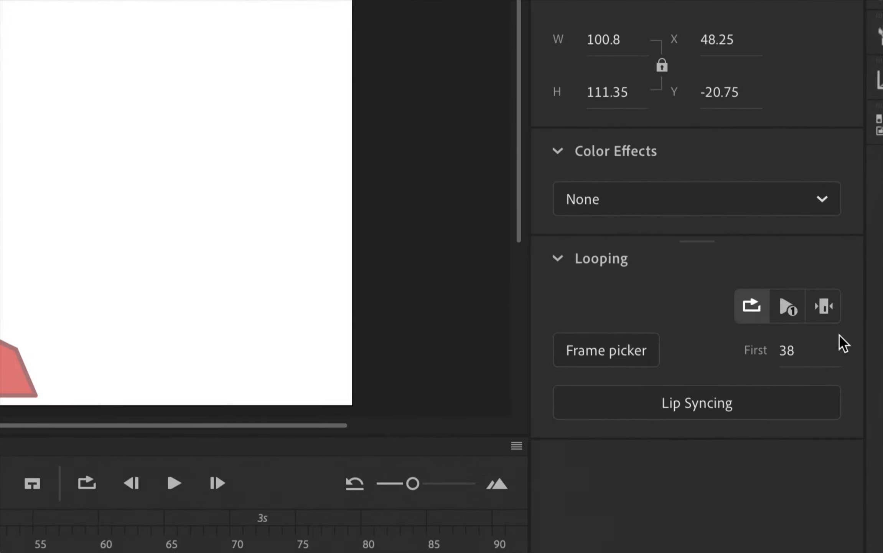
pyautogui.click(791, 354)
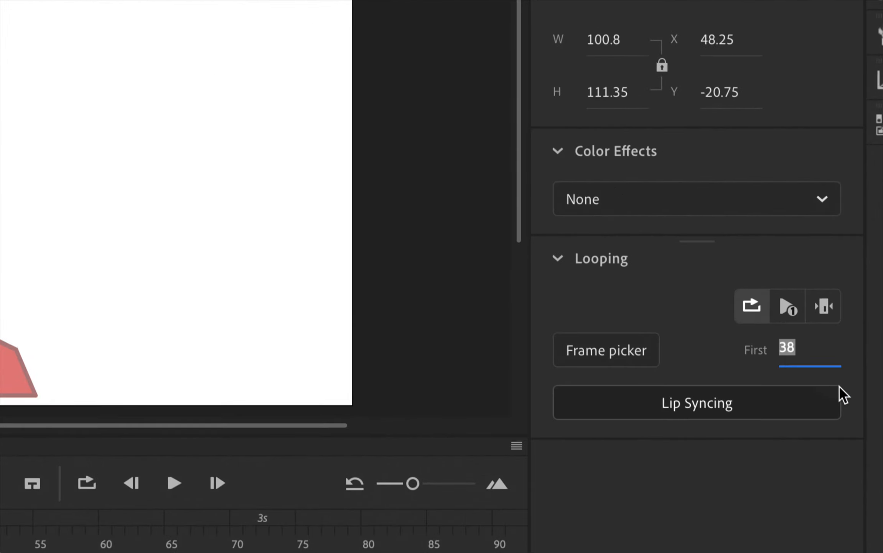
pyautogui.write('51')
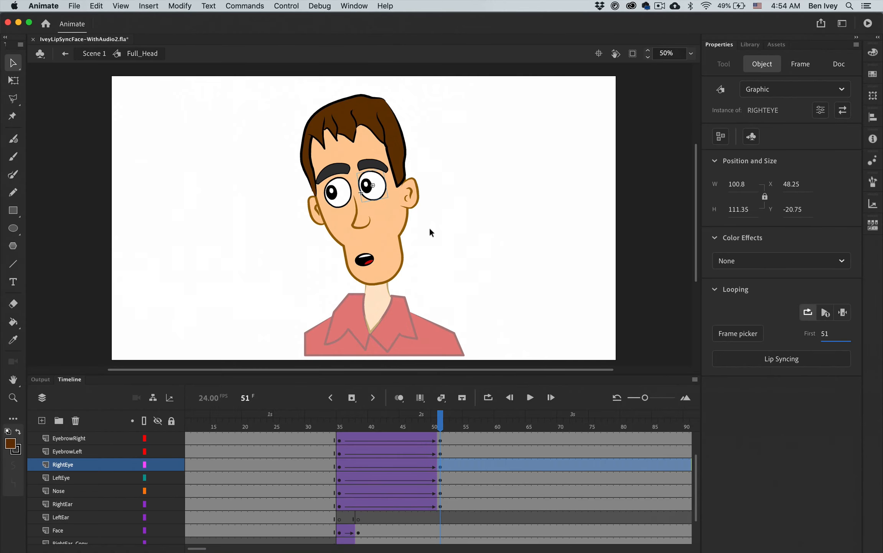
pyautogui.click(424, 226)
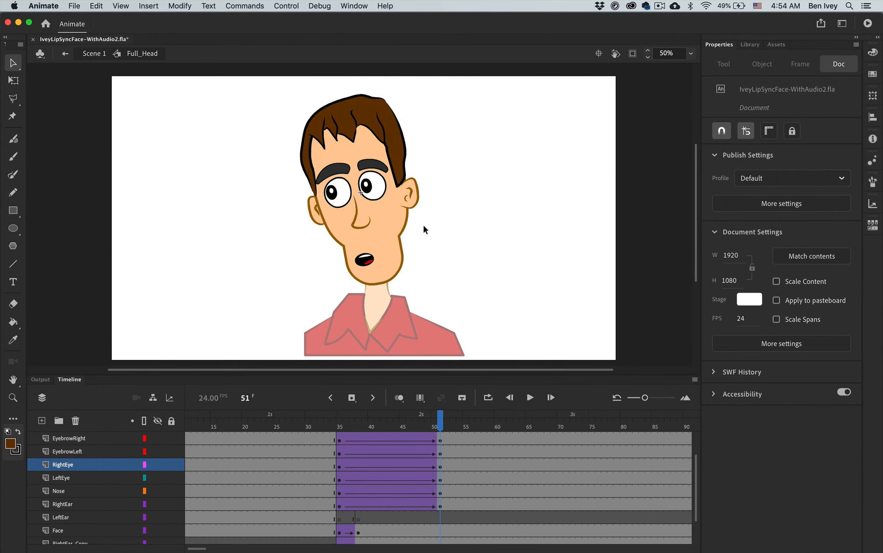
# - Set the LEFTEYE instance's first looping frame to 51 at the frame 51 keyframe
pyautogui.click(349, 202)
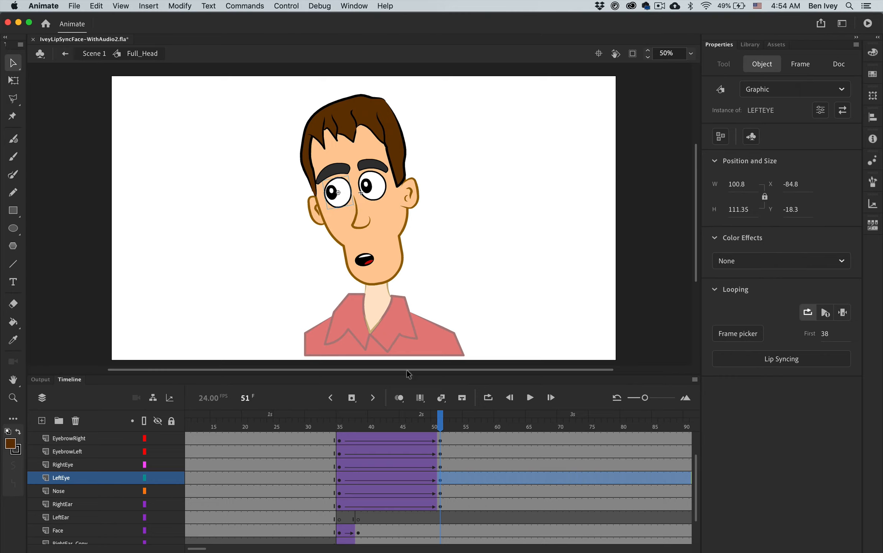
pyautogui.click(828, 336)
pyautogui.write('51')
# - Move the frame 38 keyframes of the Face, RightEar_Copy and LeftEar_copy layers to frame 51
pyautogui.scroll(-3, 463, 453)
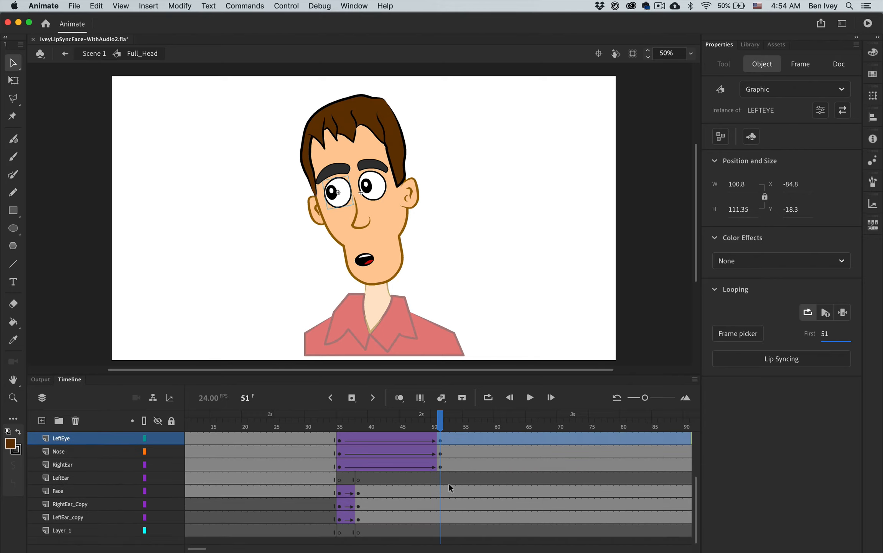
pyautogui.click(440, 491)
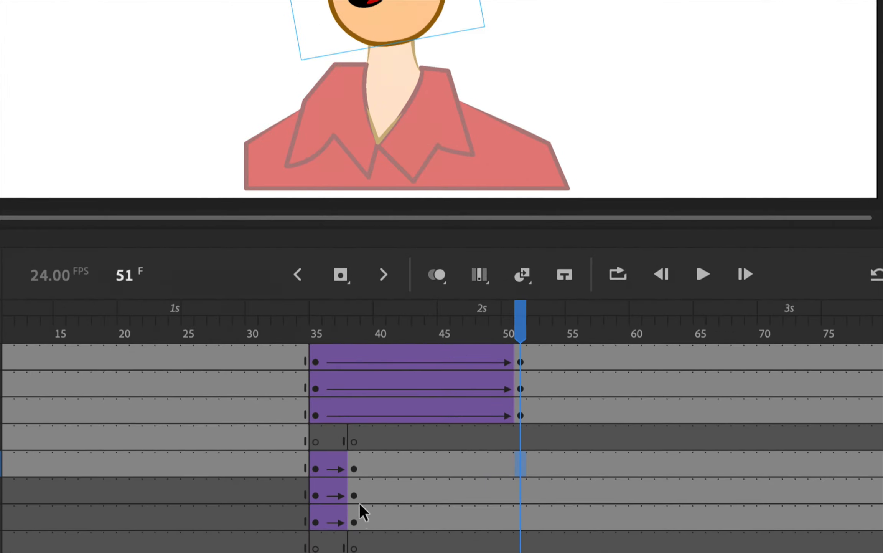
pyautogui.moveTo(359, 492); pyautogui.dragTo(521, 490)
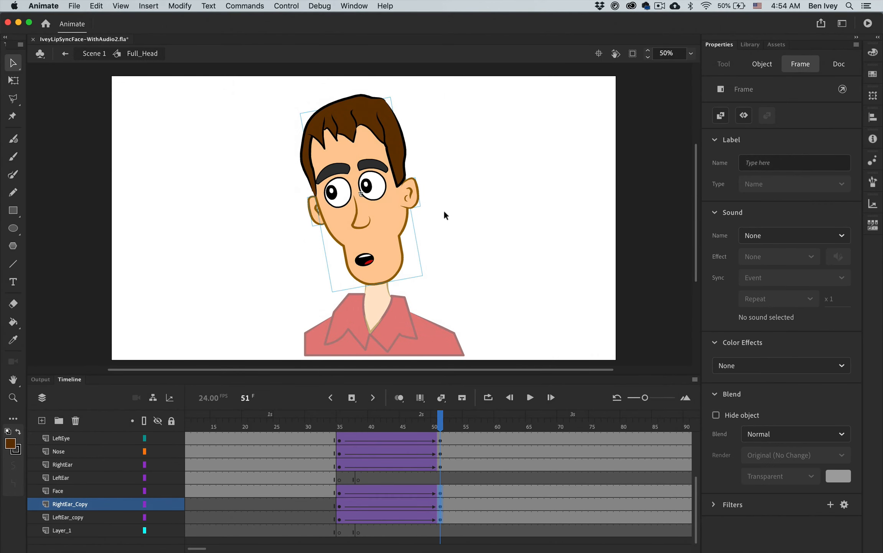
pyautogui.click(441, 272)
# - Open the RIGHTEYE symbol and move the Puple layer's frame 38 keyframe to frame 51
pyautogui.click(382, 182)
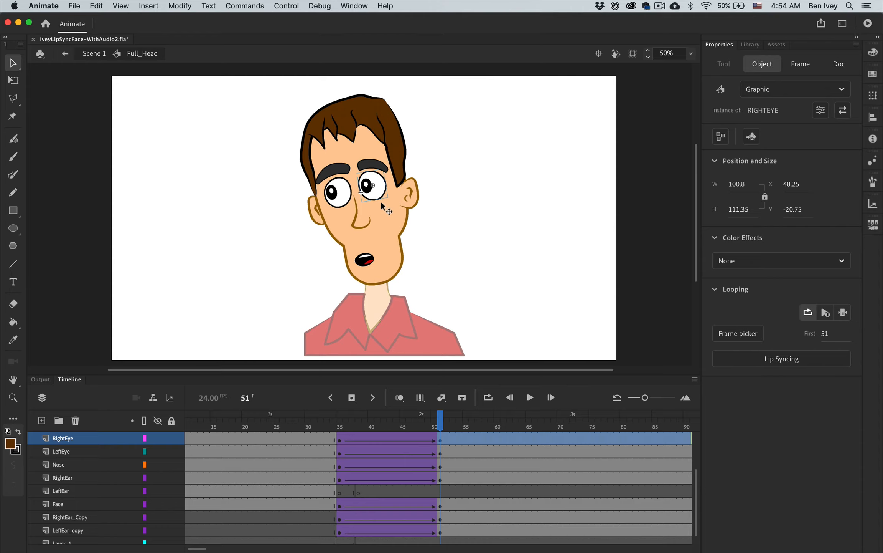
pyautogui.scroll(5, 434, 441)
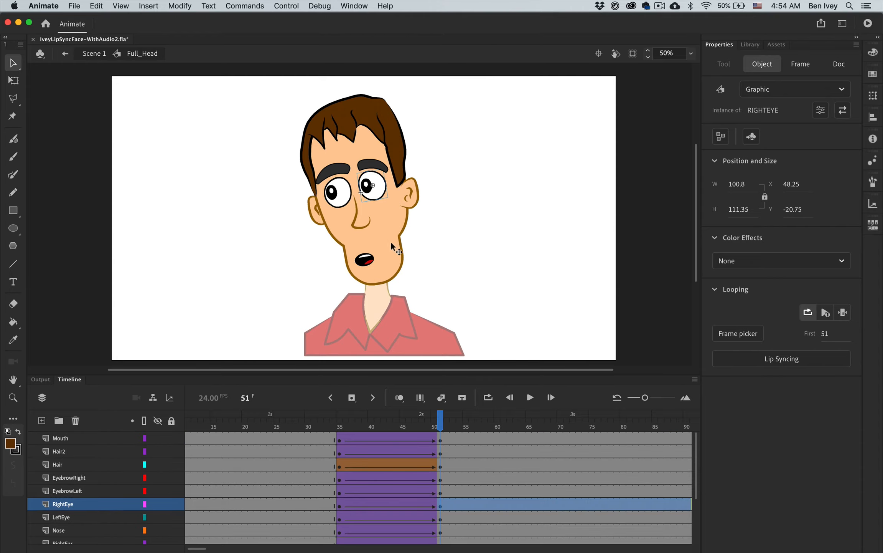
pyautogui.doubleClick(381, 192)
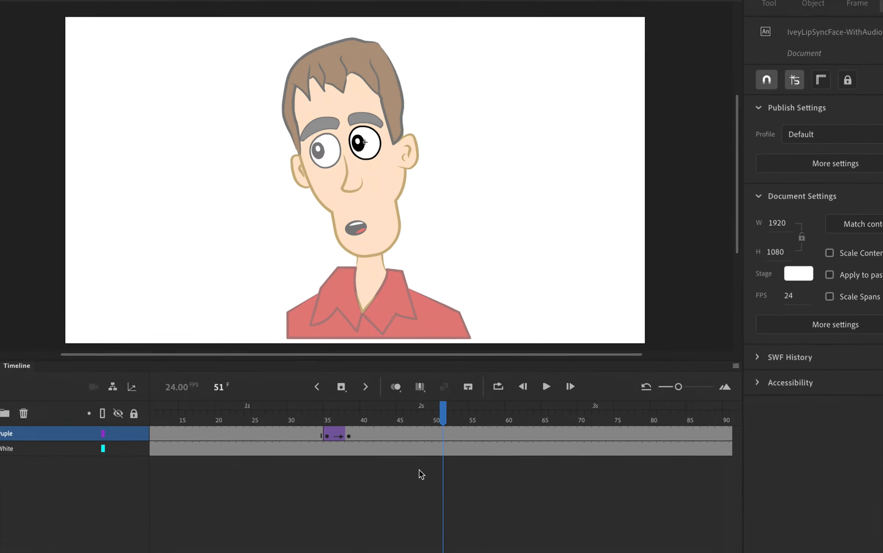
pyautogui.click(348, 435)
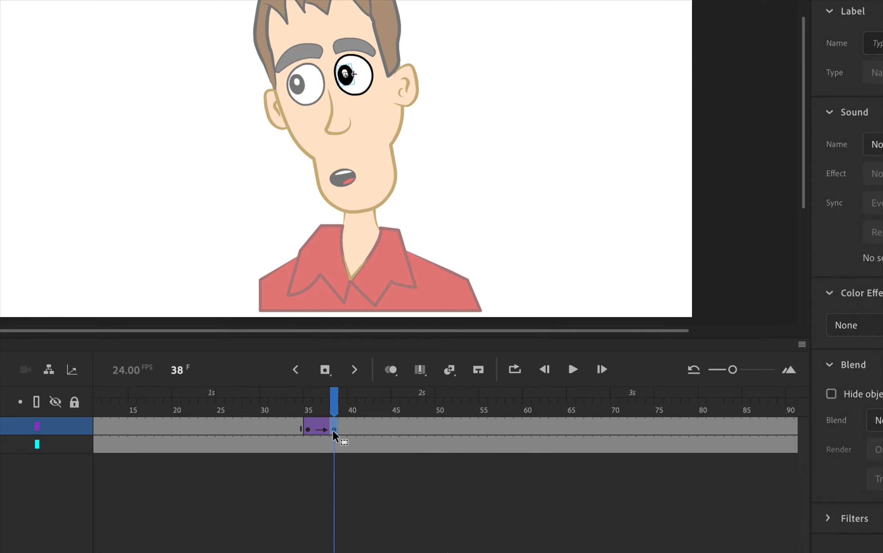
pyautogui.moveTo(333, 431); pyautogui.dragTo(348, 430)
pyautogui.press('F5')
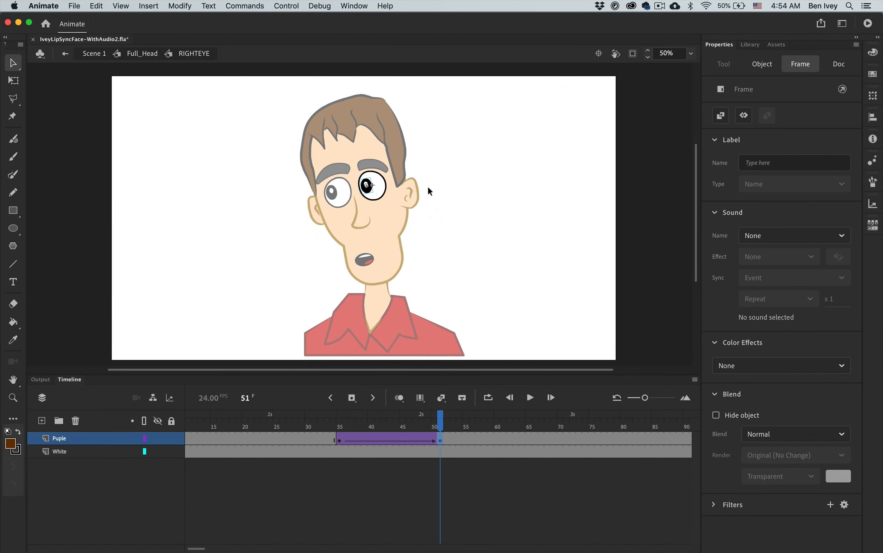
# - Open the LEFTEYE symbol, move the pupil layer's frame 38 keyframe to frame 51, and return to Scene 1
pyautogui.click(429, 208)
pyautogui.doubleClick(429, 207)
pyautogui.doubleClick(342, 203)
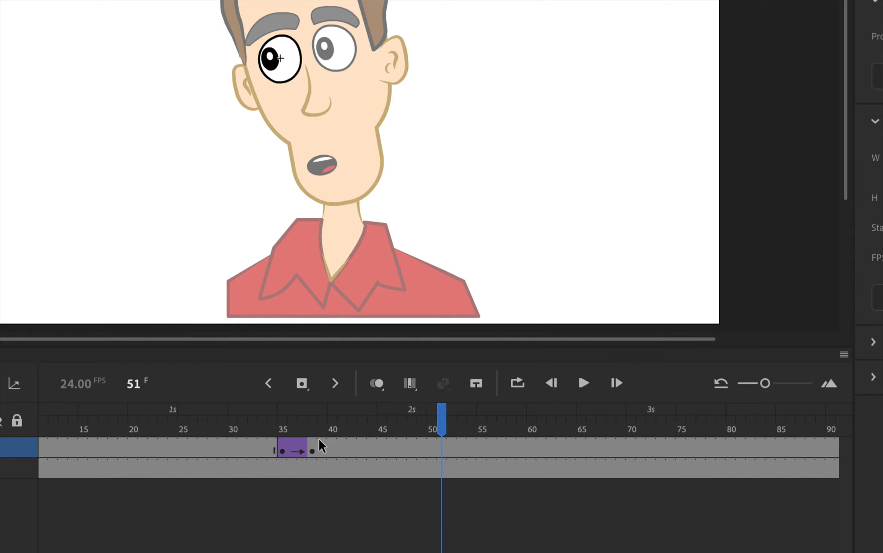
pyautogui.click(313, 448)
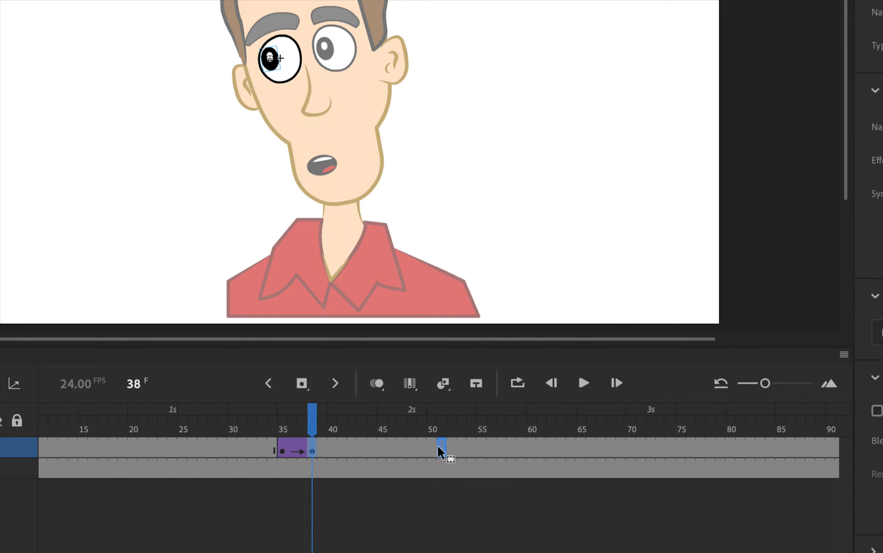
pyautogui.moveTo(438, 446); pyautogui.dragTo(440, 446)
pyautogui.doubleClick(480, 148)
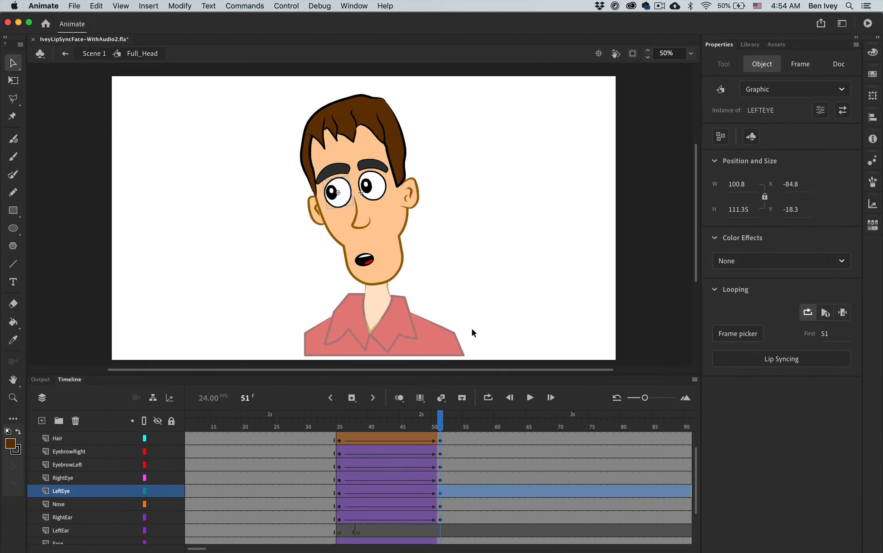
pyautogui.doubleClick(479, 283)
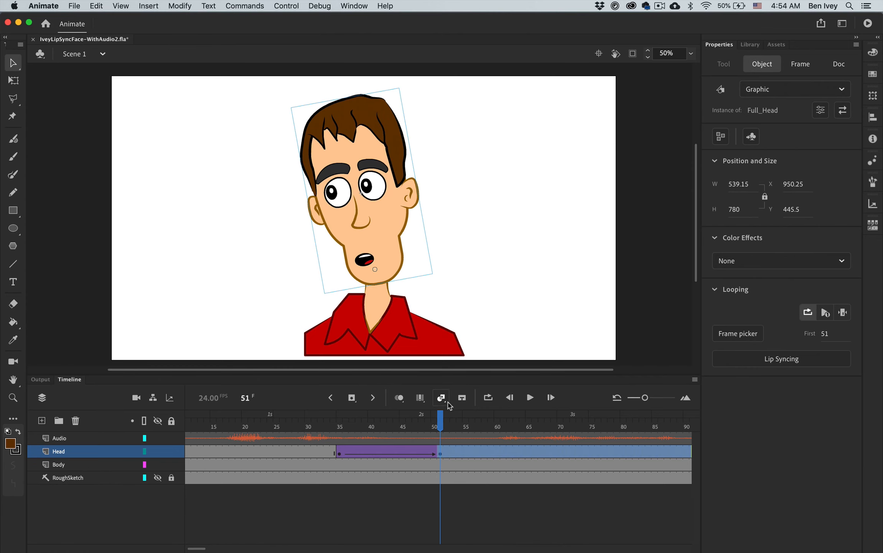
# - Scrub and play back the head turn on the Scene 1 timeline, and inspect the in-between pose at frame 44
pyautogui.click(441, 418)
pyautogui.moveTo(442, 417); pyautogui.dragTo(459, 399)
pyautogui.press('Return')
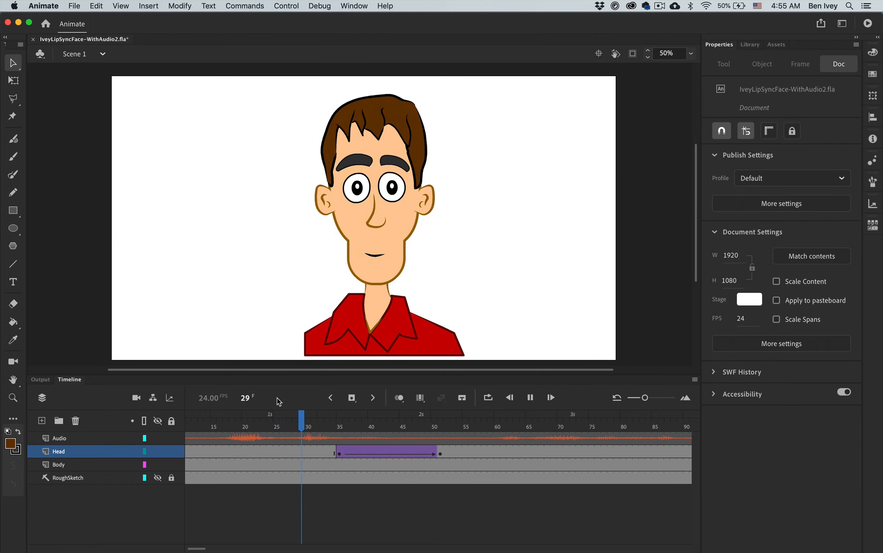
pyautogui.press('Return')
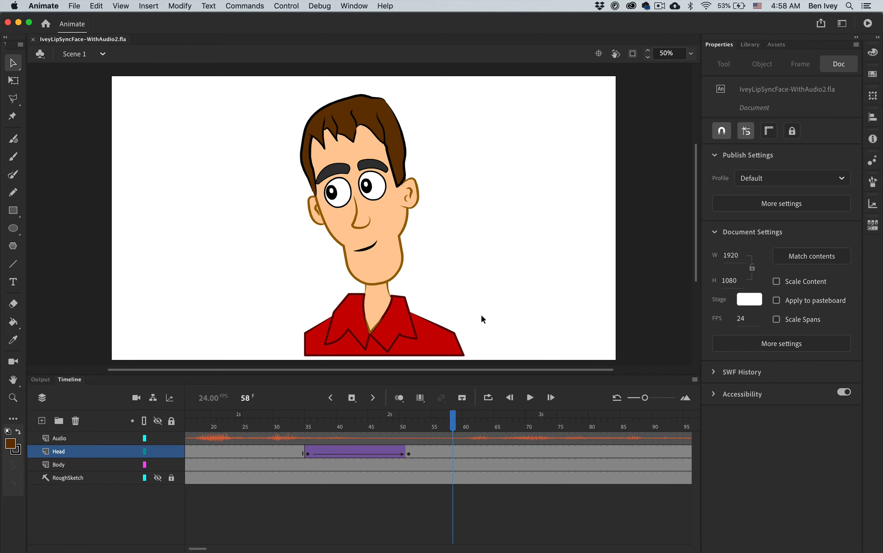
pyautogui.click(365, 425)
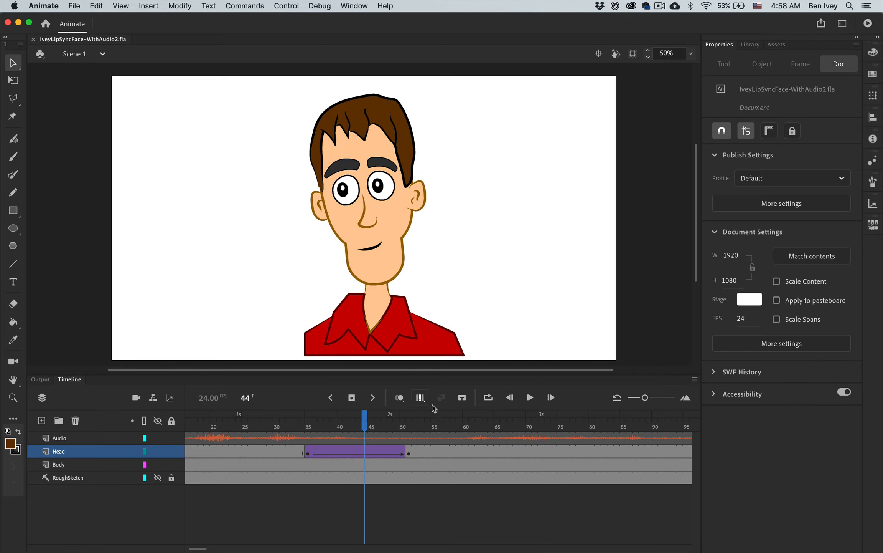